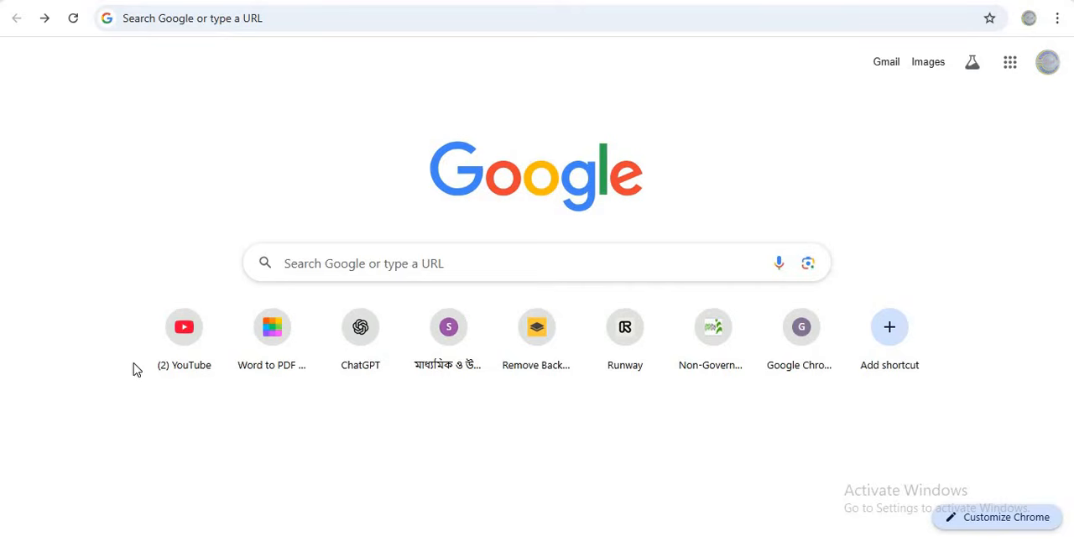
# Search Google for "e return" and open the e-Return site of the National Board of Revenue
pyautogui.click(217, 16)
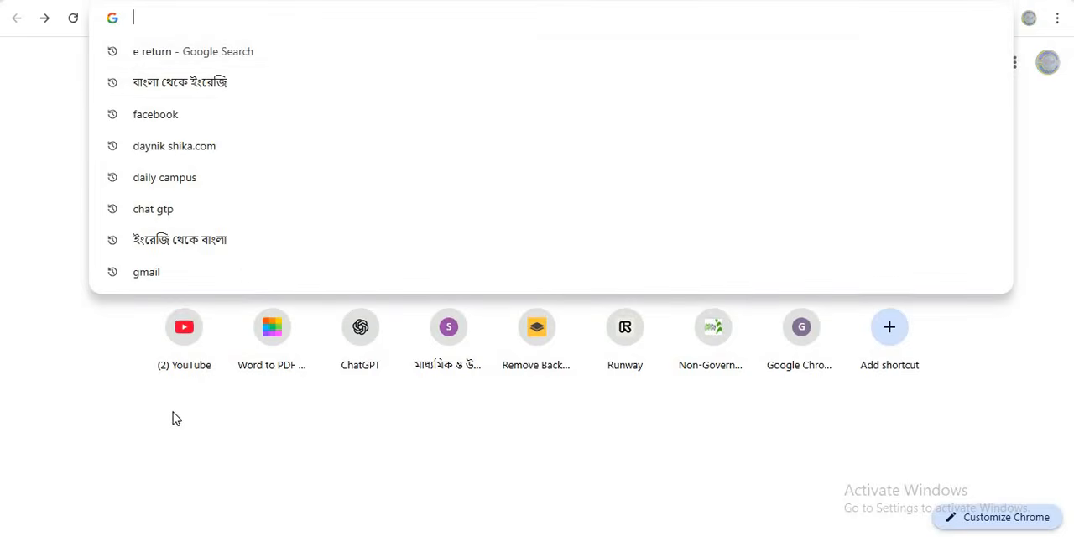
pyautogui.click(213, 56)
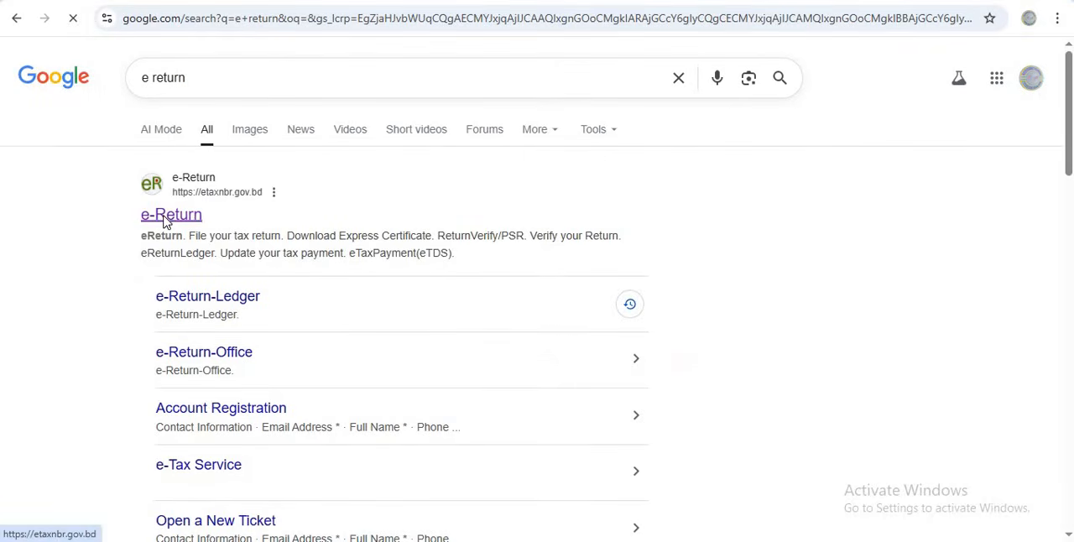
pyautogui.click(166, 220)
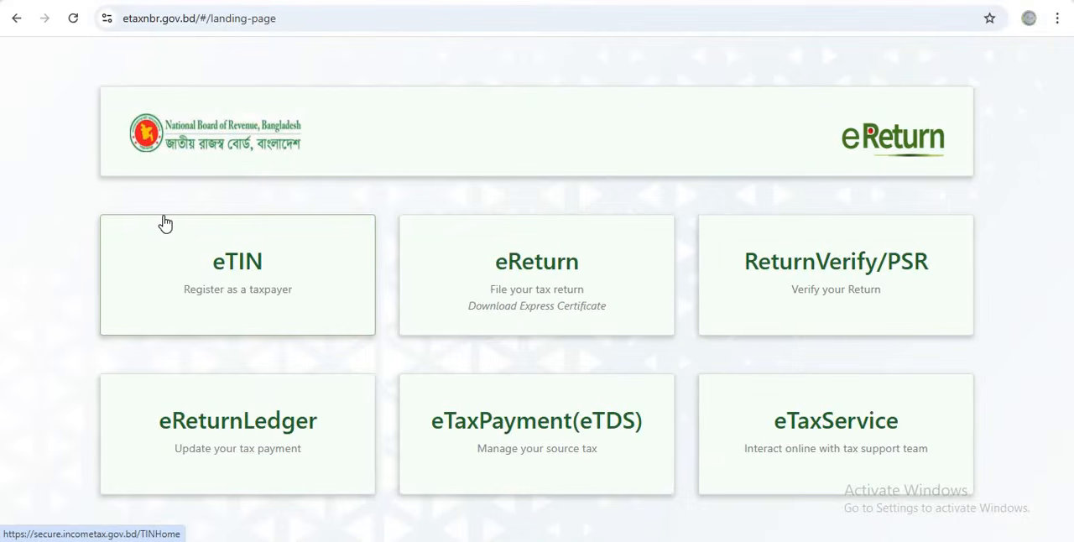
# View the eReturn sign-up form for taxpayers not yet registered, dismissing the biometric notice, and return to the landing page
pyautogui.click(513, 264)
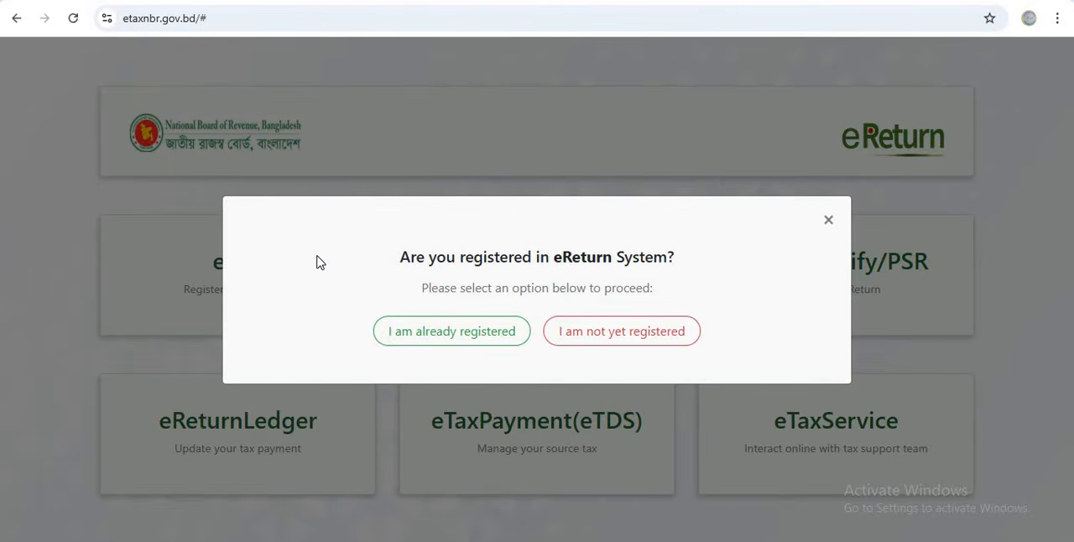
pyautogui.click(602, 336)
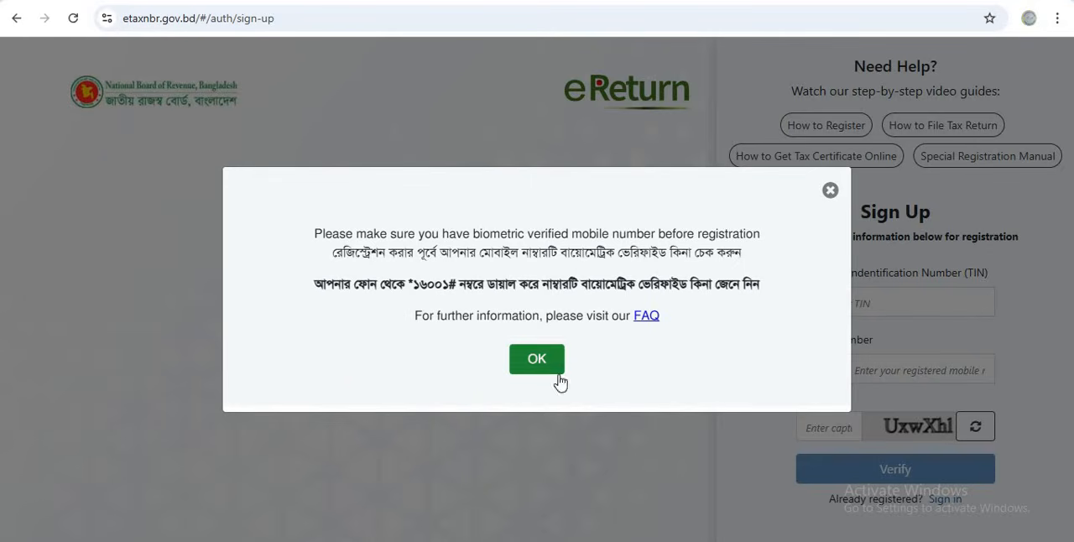
pyautogui.click(537, 361)
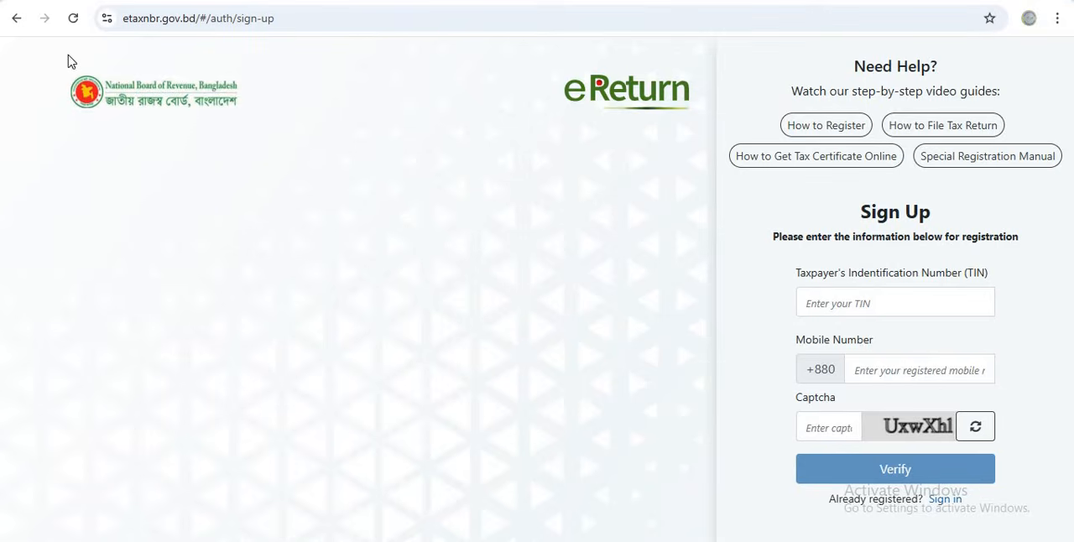
pyautogui.click(16, 21)
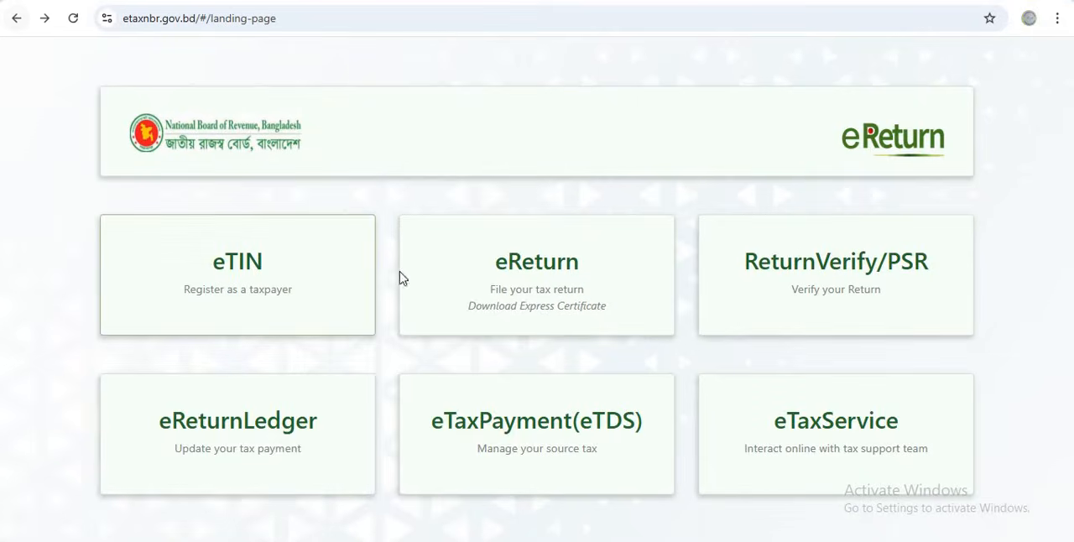
# Sign in to eReturn as an already registered taxpayer with the TIN, password and a refreshed captcha
pyautogui.click(517, 267)
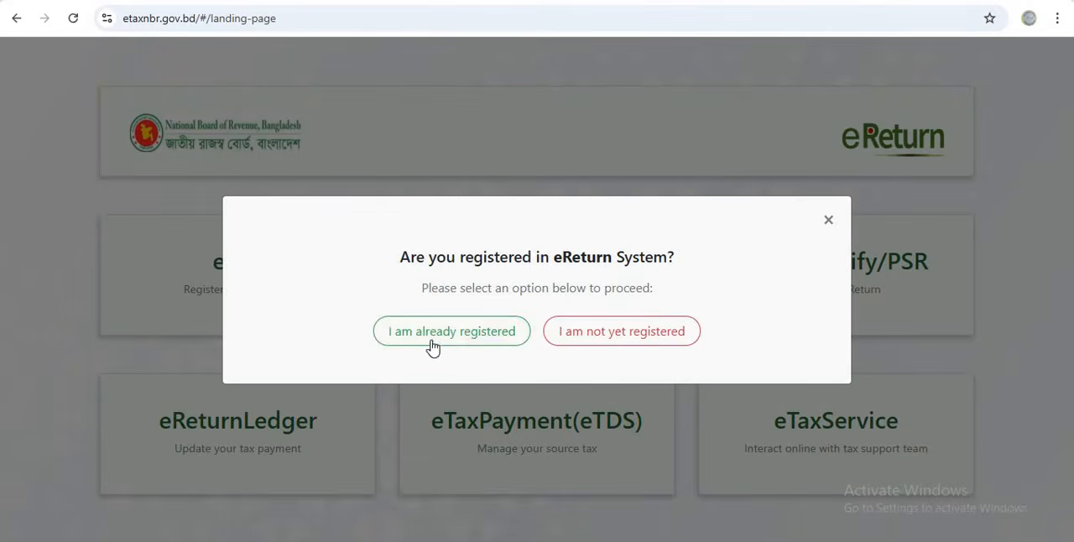
pyautogui.click(434, 335)
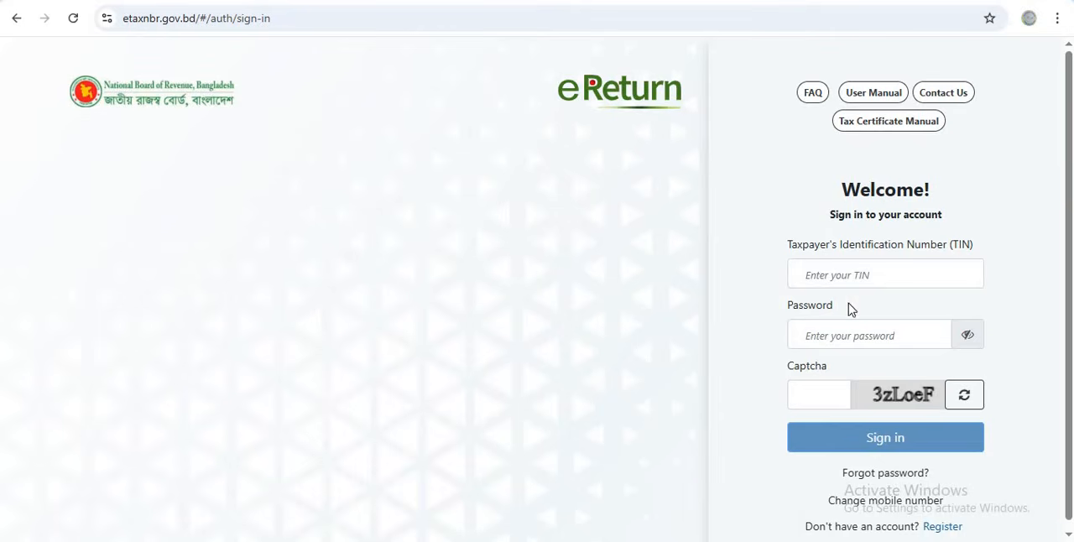
pyautogui.click(864, 277)
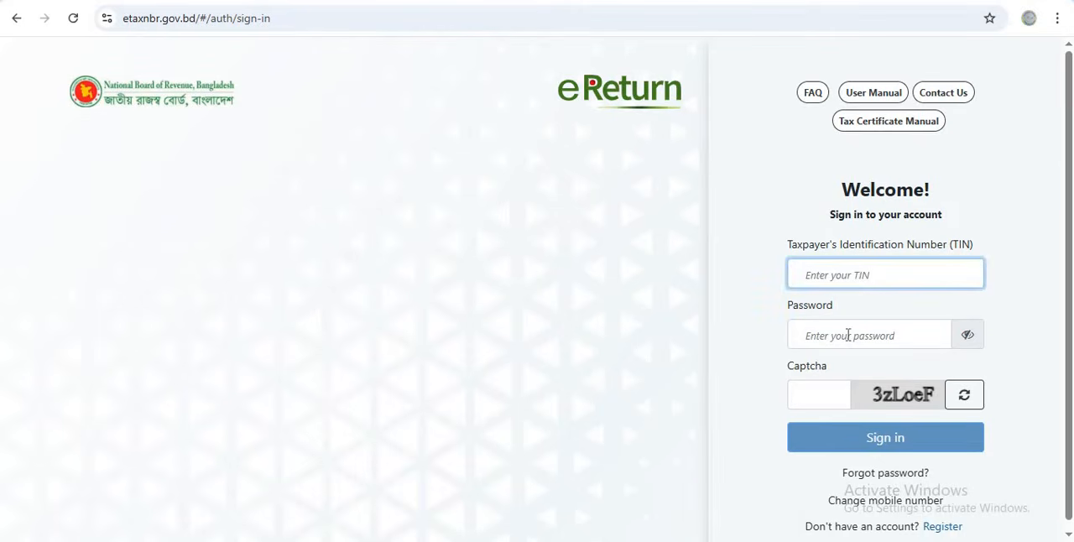
pyautogui.click(847, 335)
pyautogui.click(818, 410)
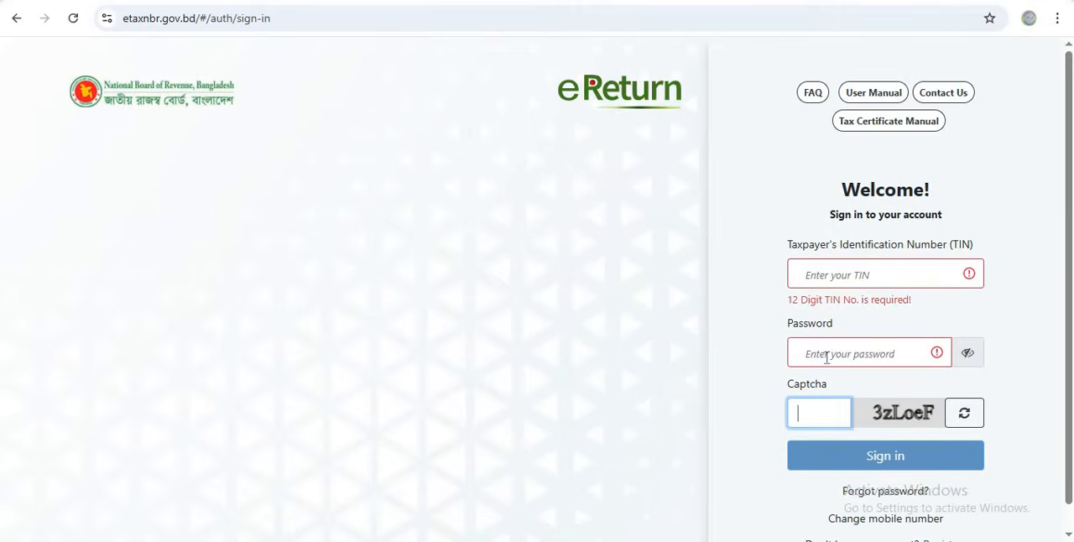
pyautogui.click(971, 359)
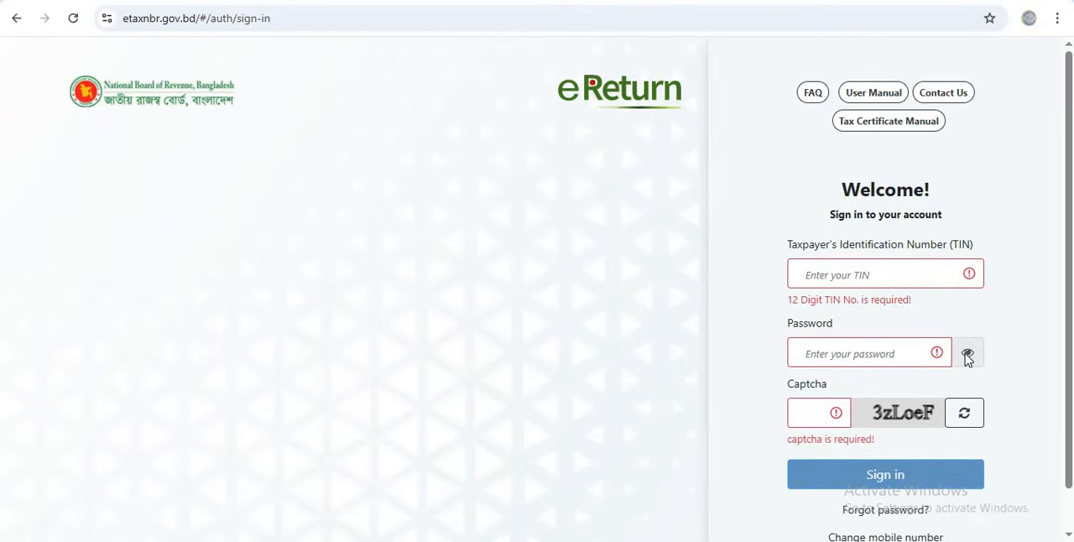
pyautogui.click(966, 358)
pyautogui.click(969, 417)
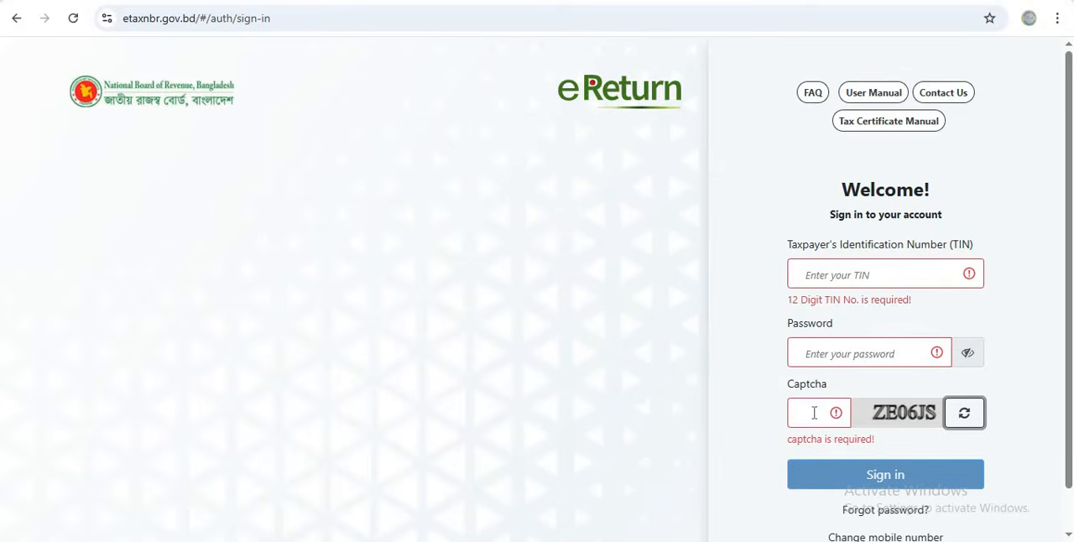
pyautogui.click(864, 476)
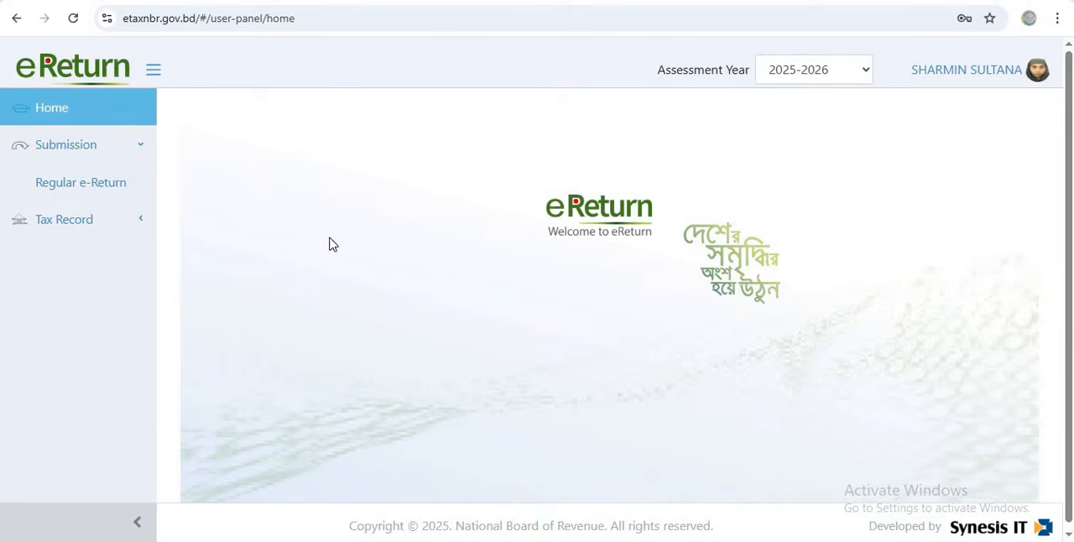
# Open the Regular e-Return submission form and review its assessment information, tax exempted income and heads of income
pyautogui.click(98, 192)
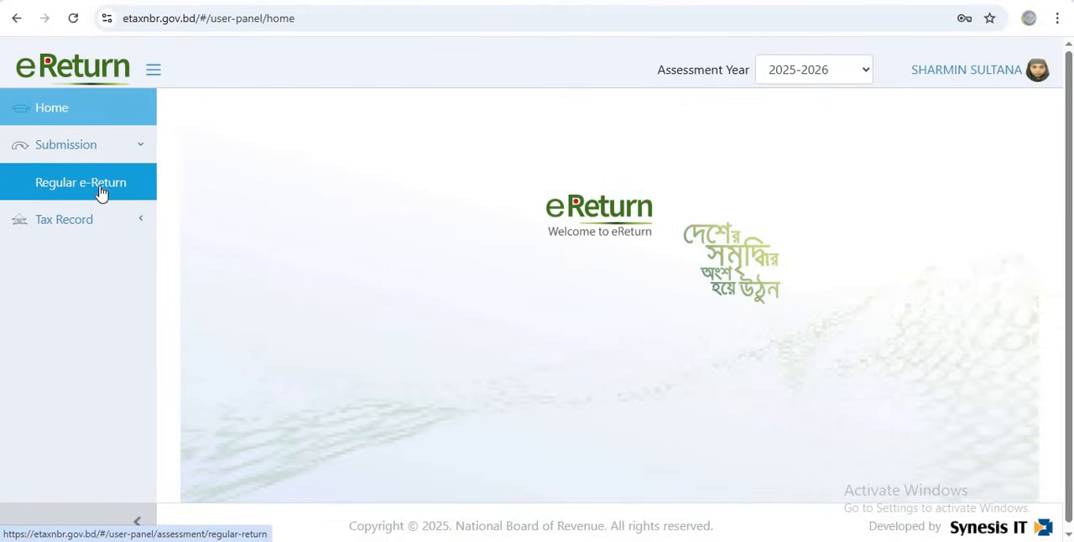
pyautogui.click(102, 190)
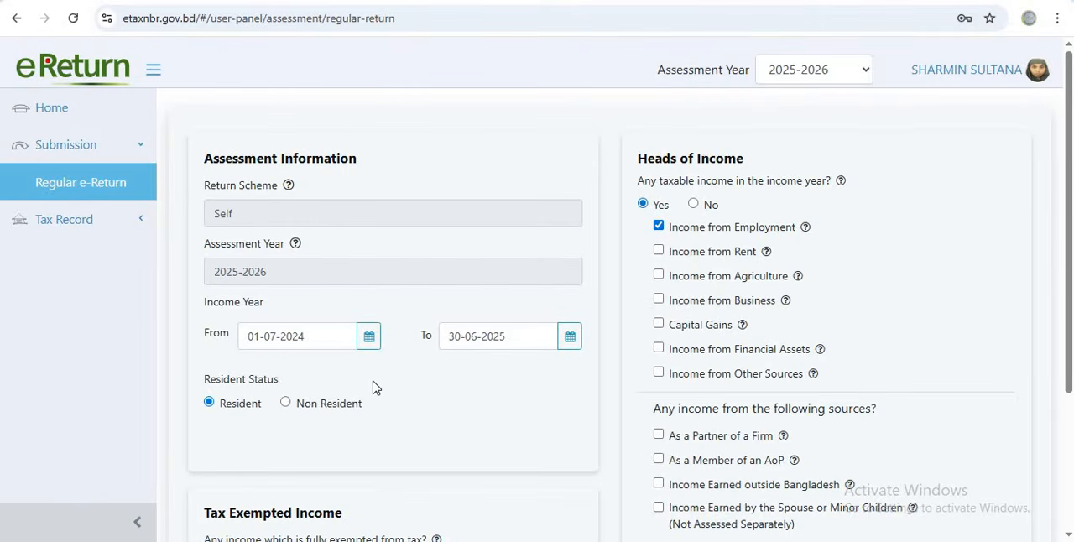
pyautogui.scroll(-1, 374, 387)
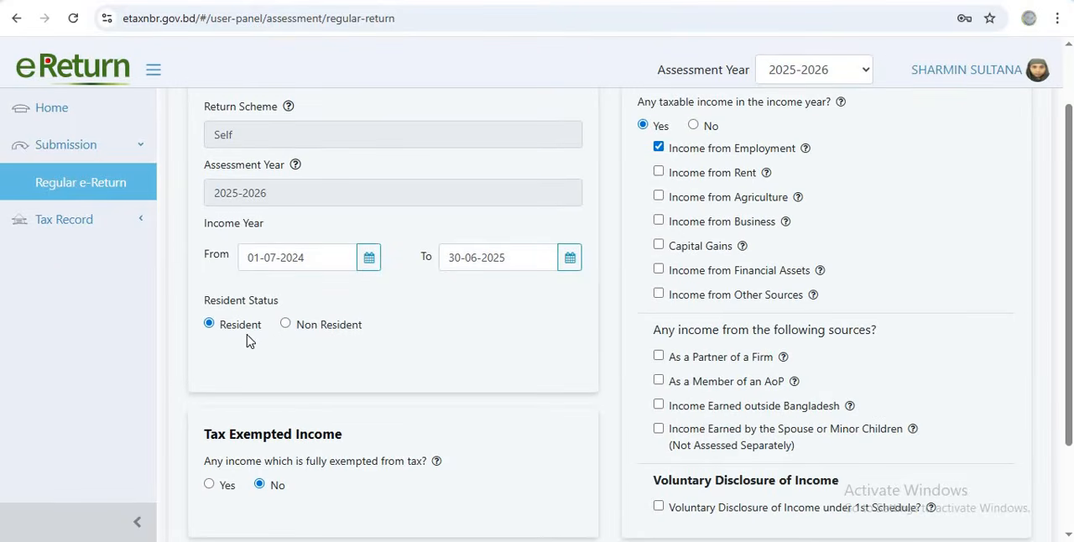
pyautogui.scroll(-2, 248, 334)
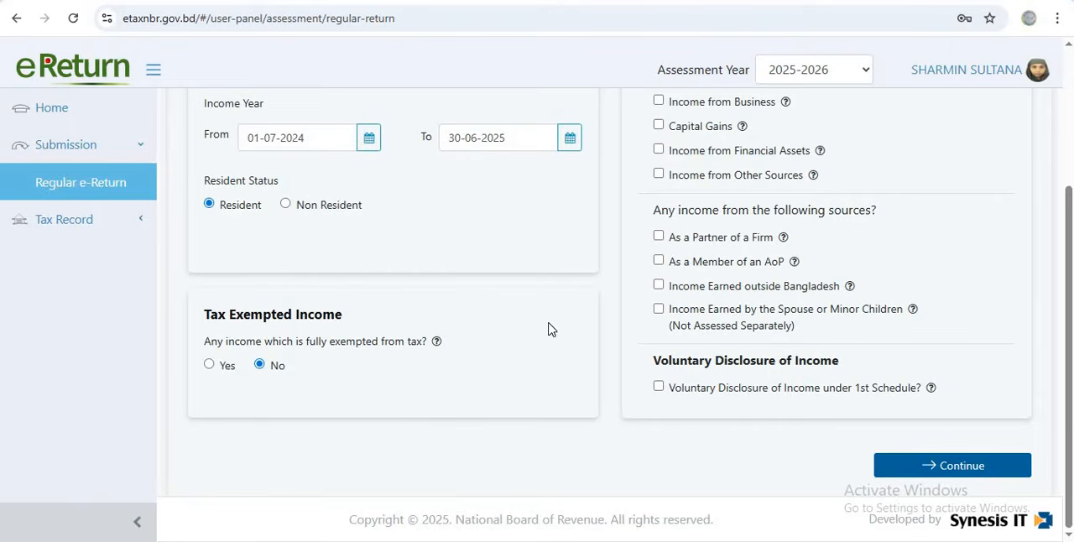
pyautogui.scroll(2, 545, 336)
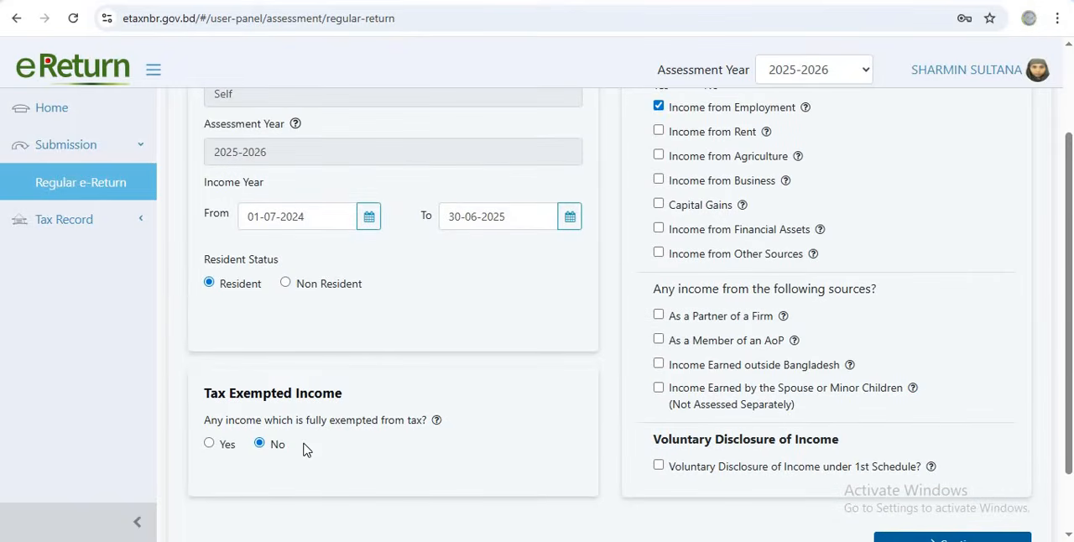
pyautogui.scroll(2, 540, 388)
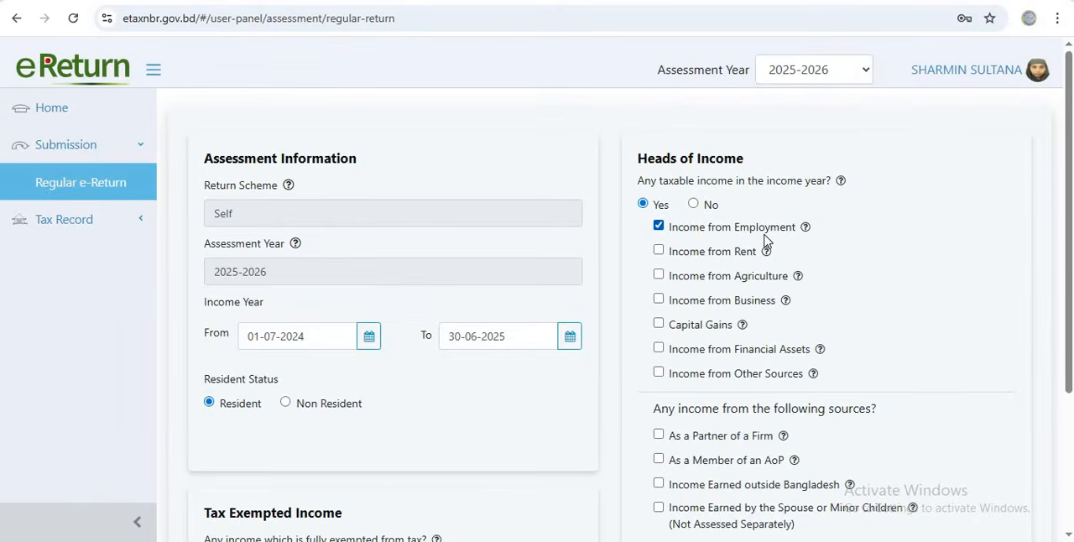
# Select Income from Financial Assets as a head of income, then deselect it and confirm removing its data
pyautogui.scroll(-2, 762, 266)
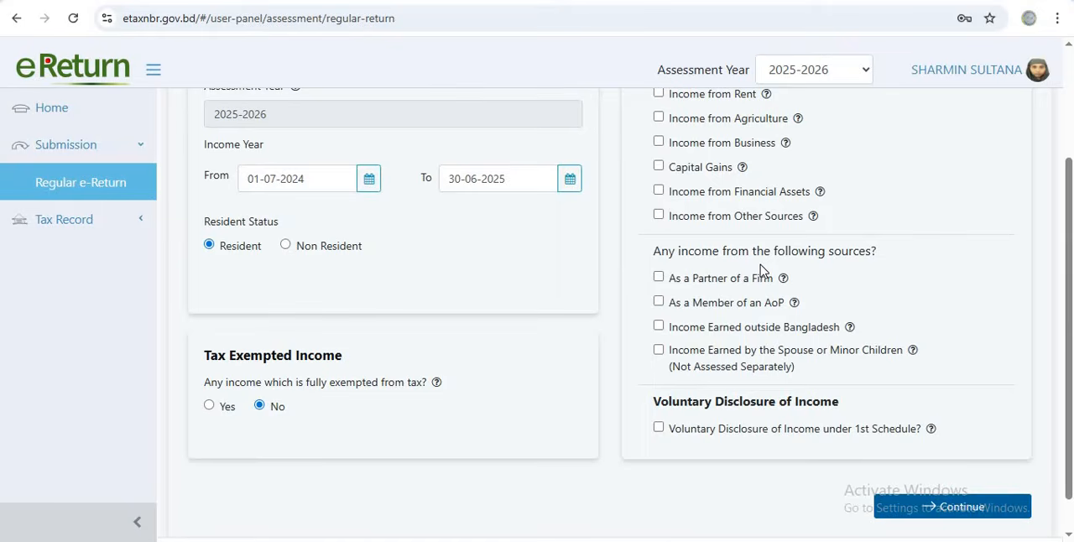
pyautogui.click(658, 191)
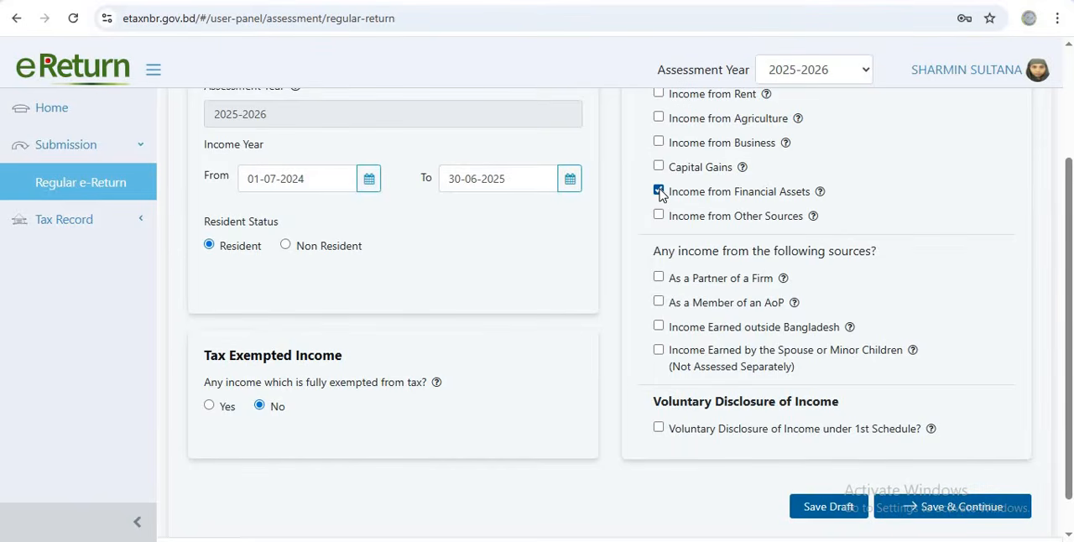
pyautogui.click(660, 192)
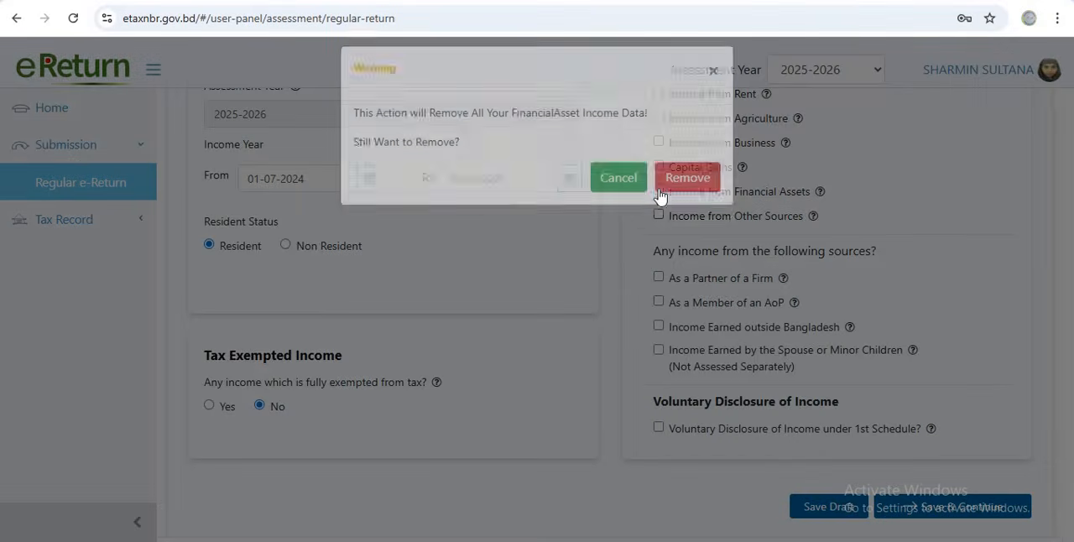
pyautogui.click(677, 203)
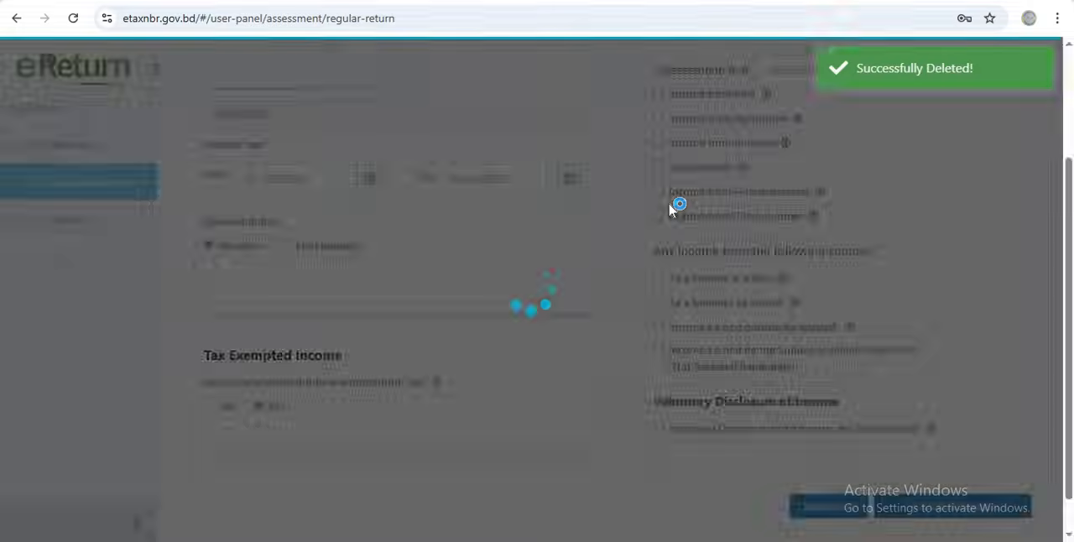
# Review the heads of income with only Income from Employment selected, then save and continue to the additional information
pyautogui.scroll(2, 685, 198)
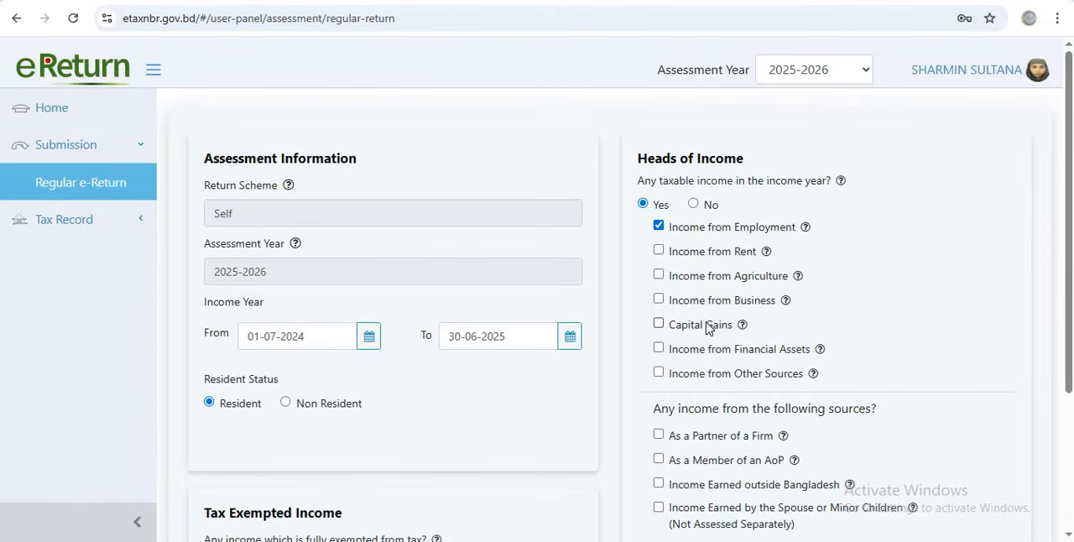
pyautogui.scroll(-2, 722, 386)
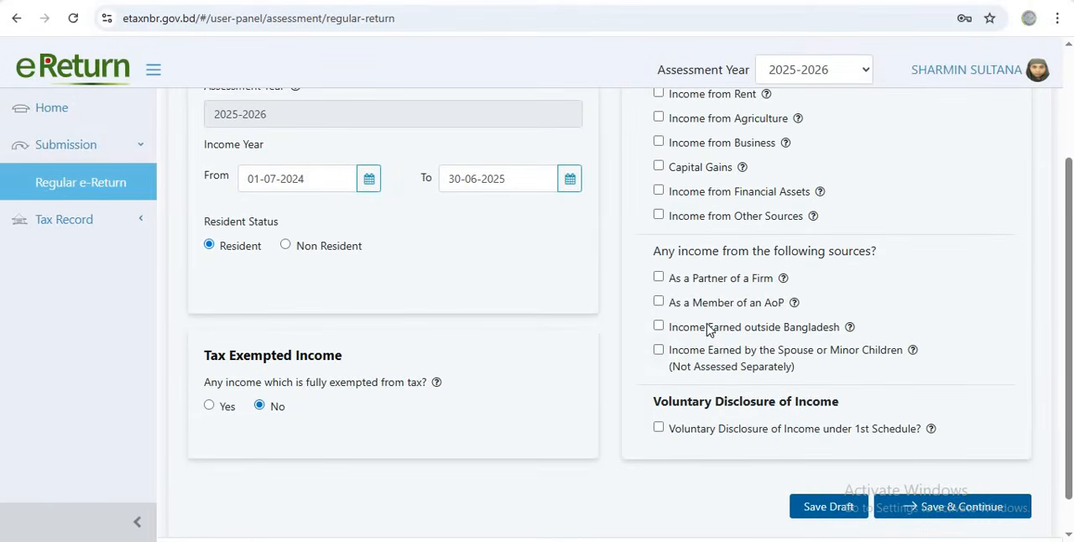
pyautogui.scroll(1, 711, 329)
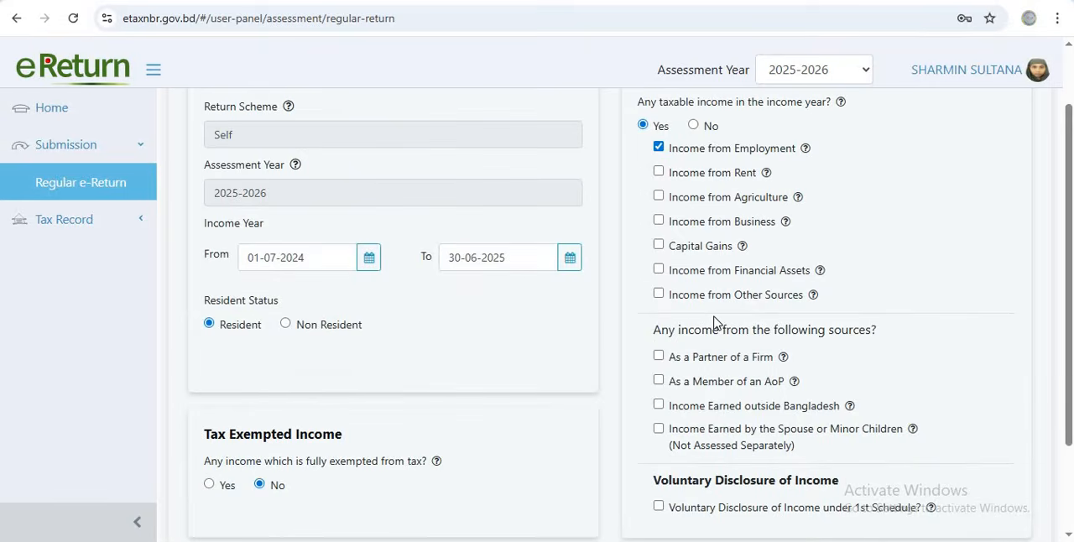
pyautogui.scroll(-2, 765, 415)
pyautogui.click(931, 468)
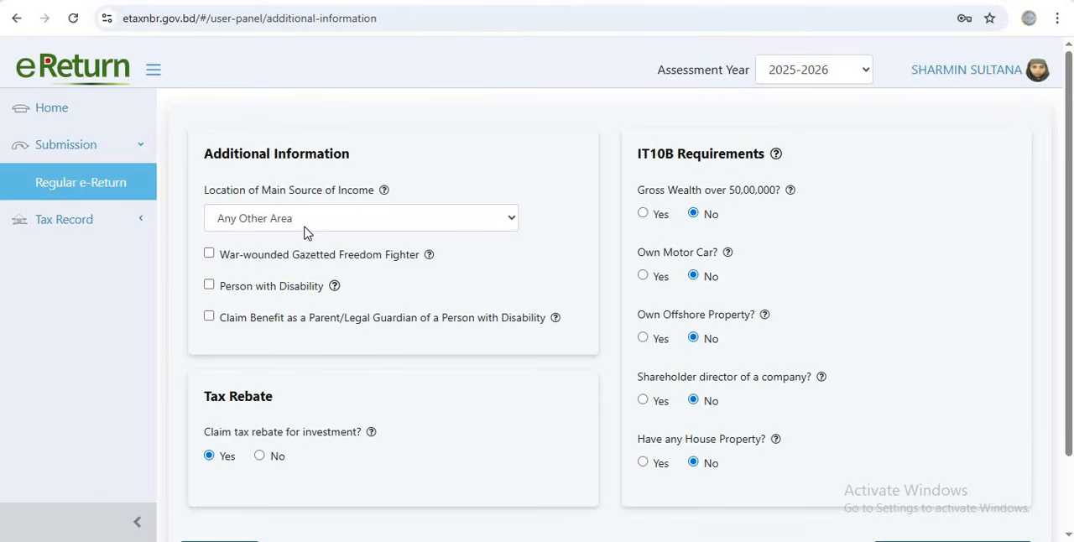
# Set the location of main source of income to Any Other Area, check the rebate and IT10B answers, and continue to the income details
pyautogui.click(509, 225)
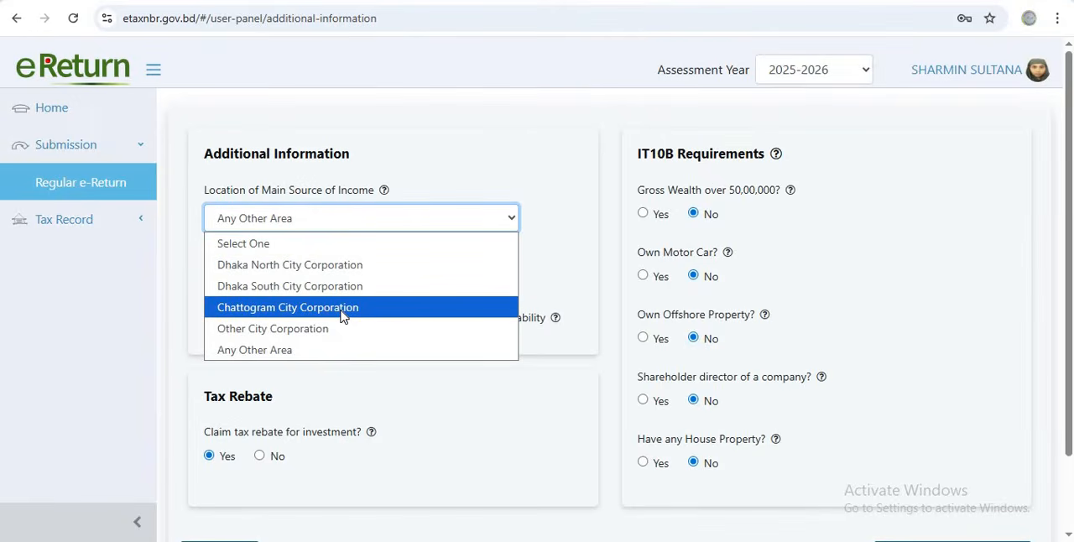
pyautogui.click(312, 353)
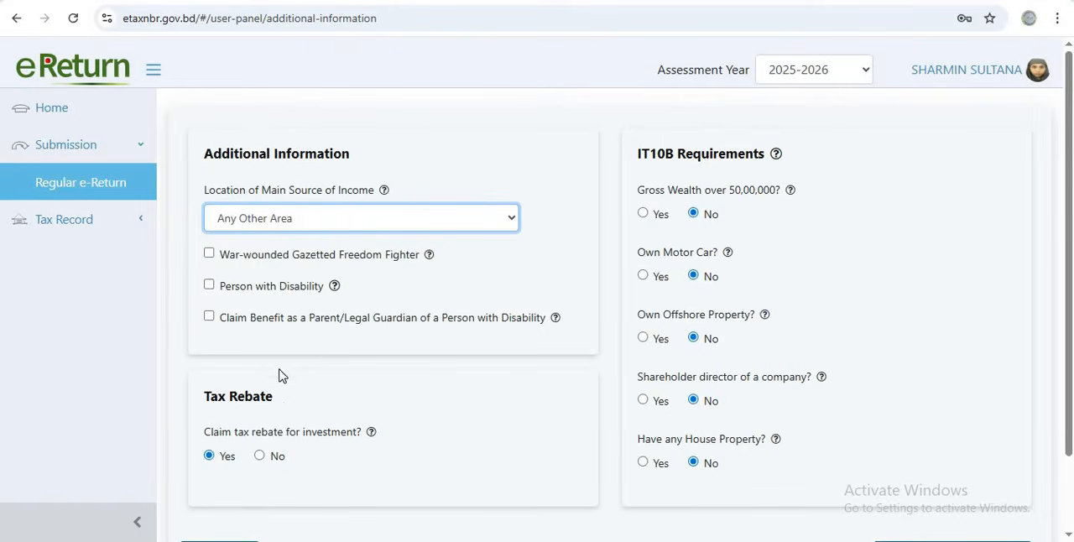
pyautogui.scroll(-1, 282, 376)
pyautogui.scroll(-1, 282, 376)
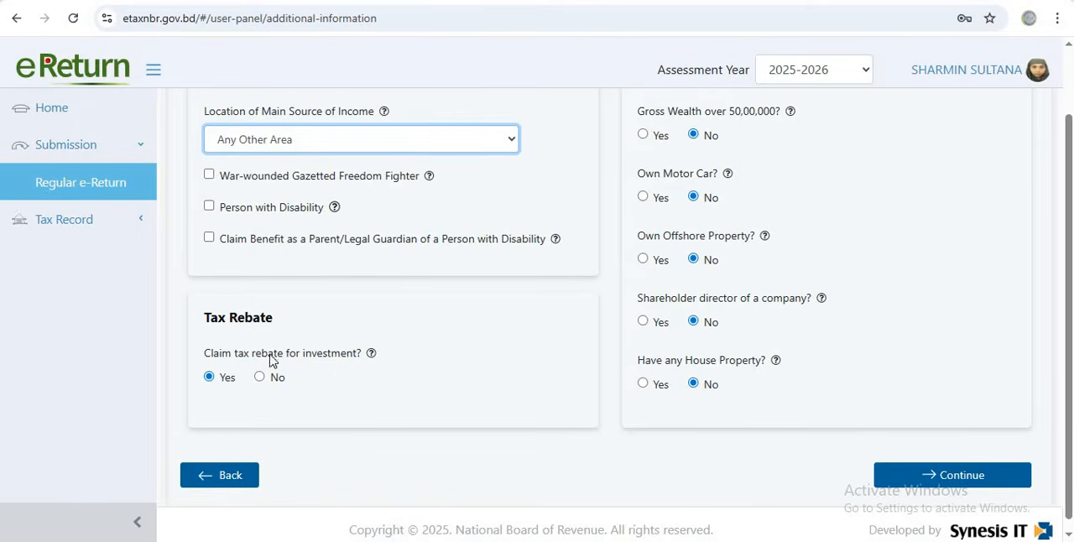
pyautogui.scroll(1, 340, 381)
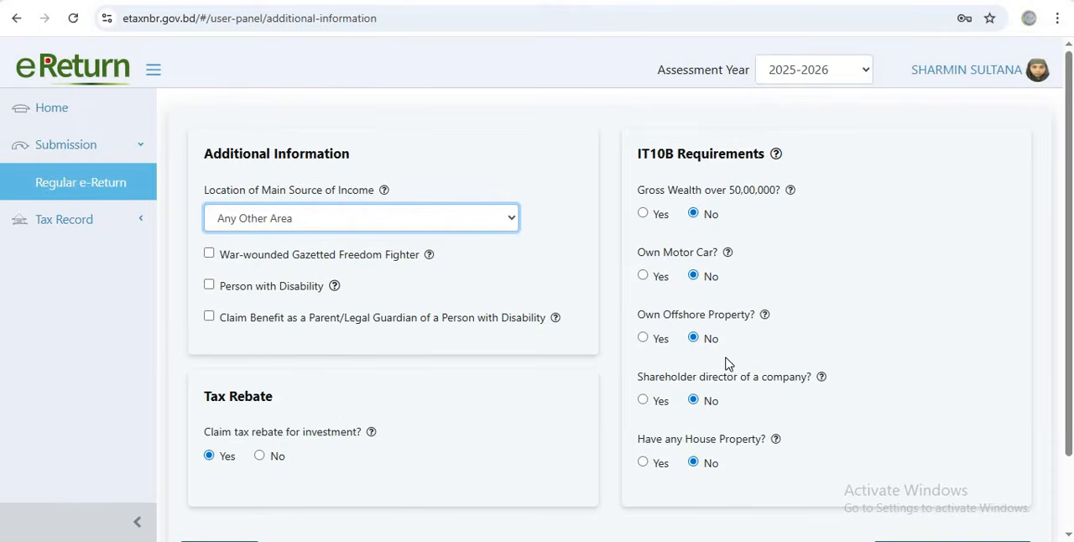
pyautogui.scroll(-1, 725, 362)
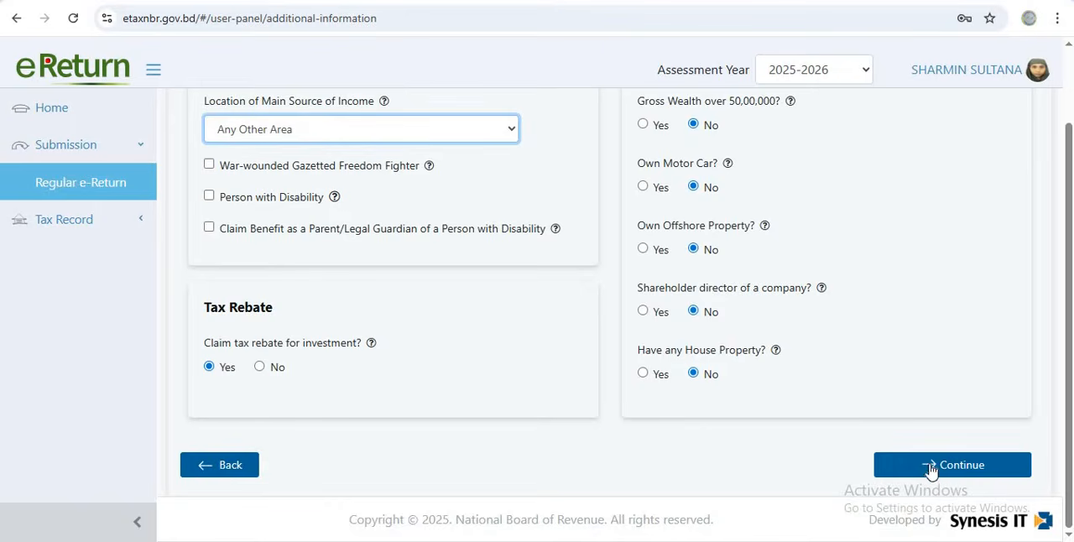
pyautogui.scroll(1, 714, 344)
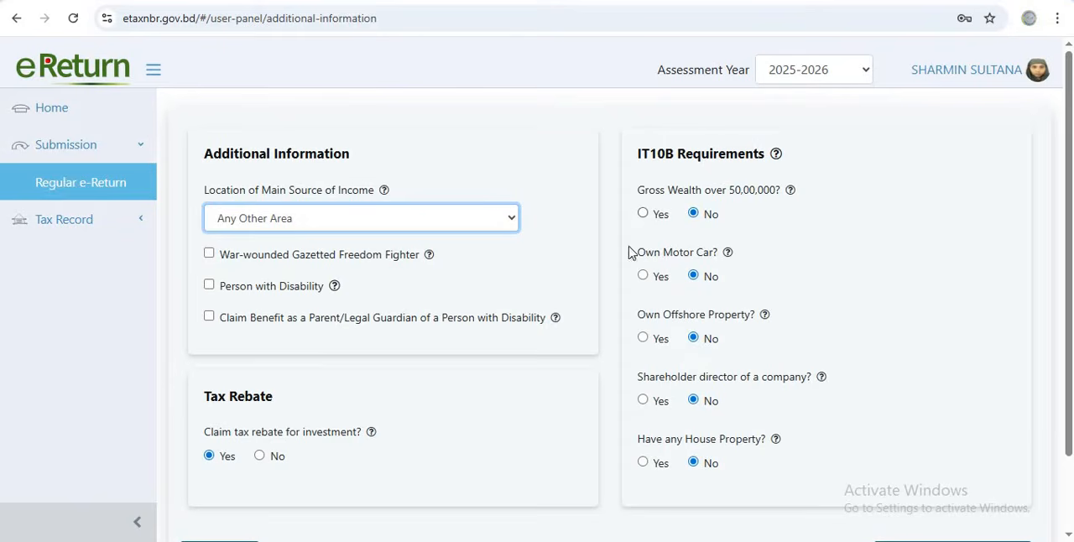
pyautogui.scroll(-2, 920, 471)
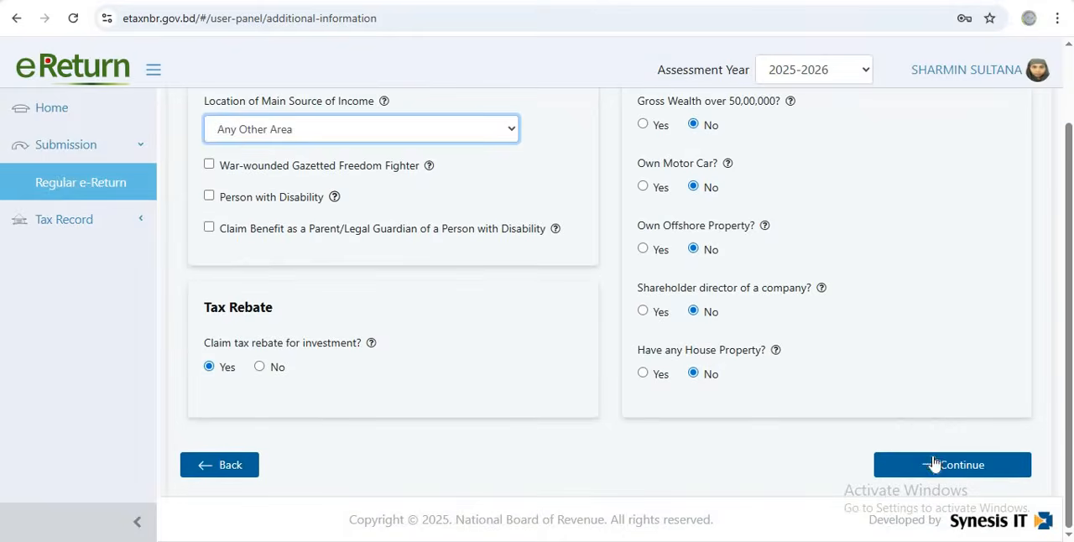
pyautogui.click(937, 464)
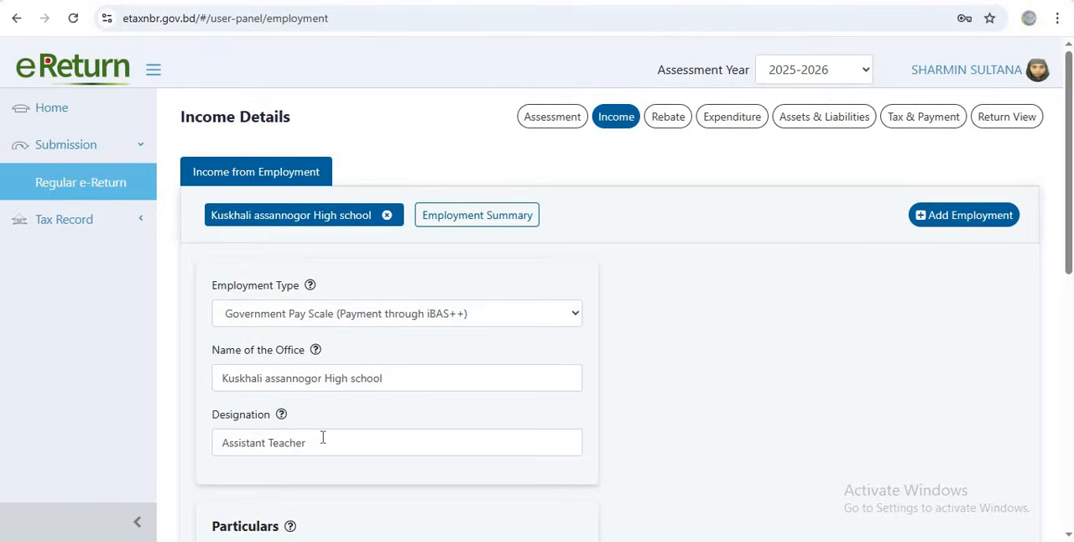
# Add the Other, If Any (Give Detail) particular to the employment income, then delete its empty entry
pyautogui.scroll(-3, 326, 432)
pyautogui.scroll(-1, 328, 430)
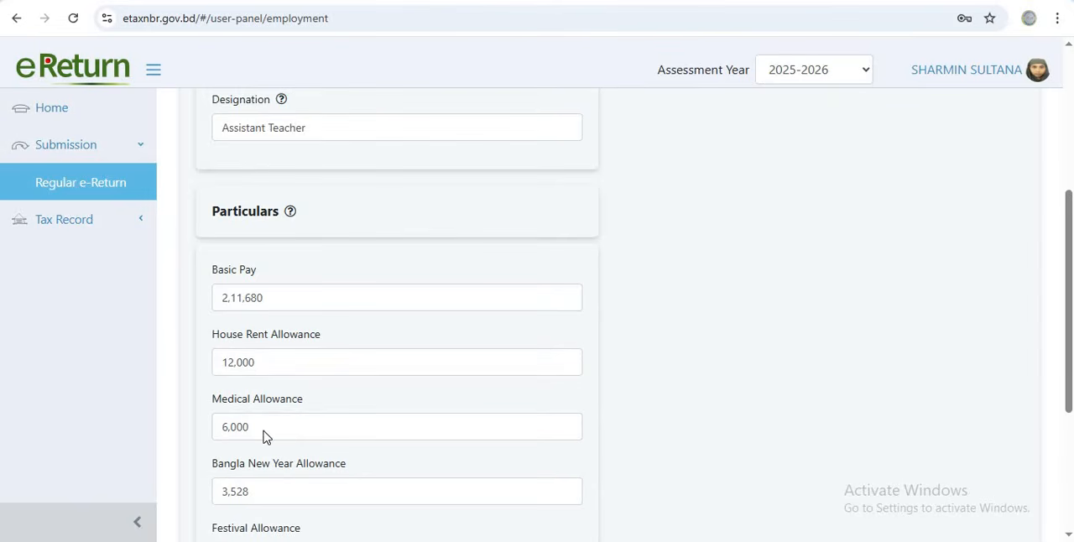
pyautogui.scroll(-1, 263, 436)
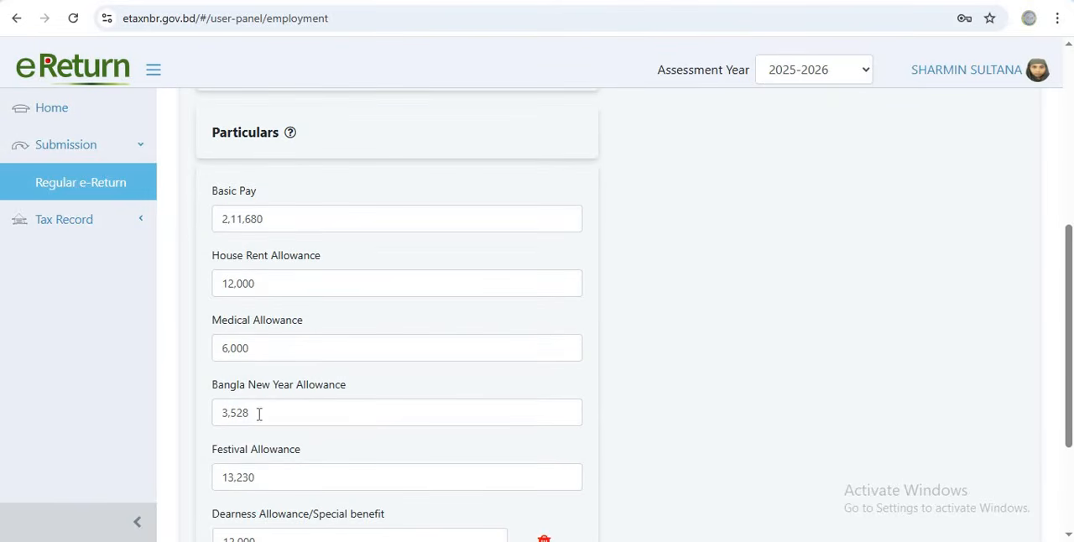
pyautogui.scroll(-2, 294, 434)
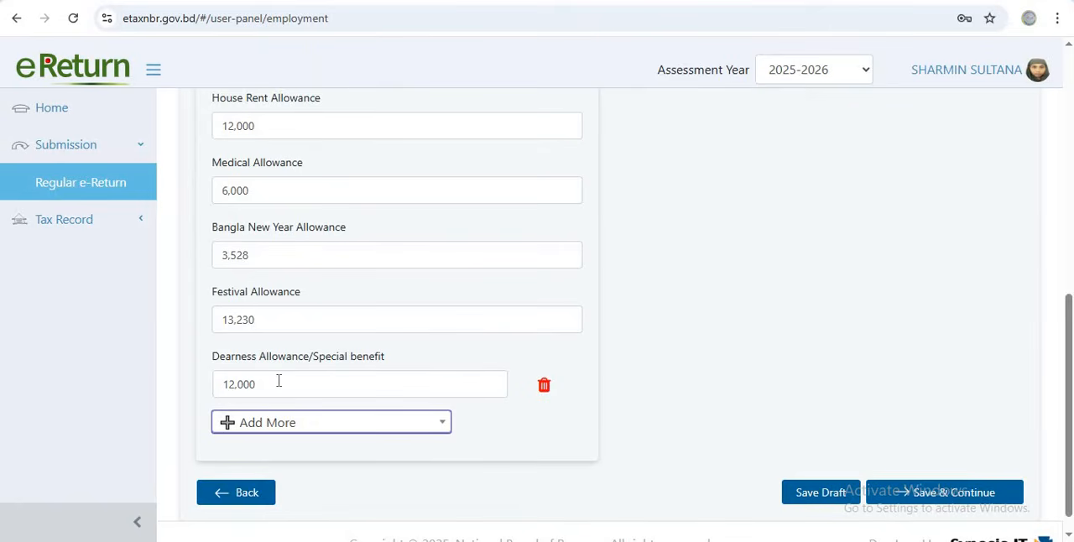
pyautogui.click(440, 427)
pyautogui.scroll(-3, 316, 311)
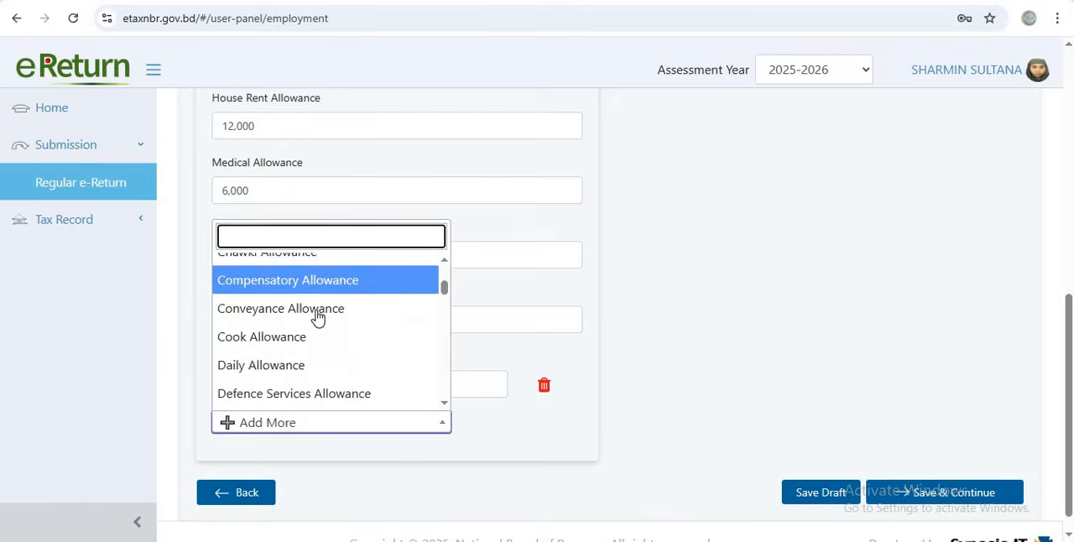
pyautogui.scroll(-10, 317, 317)
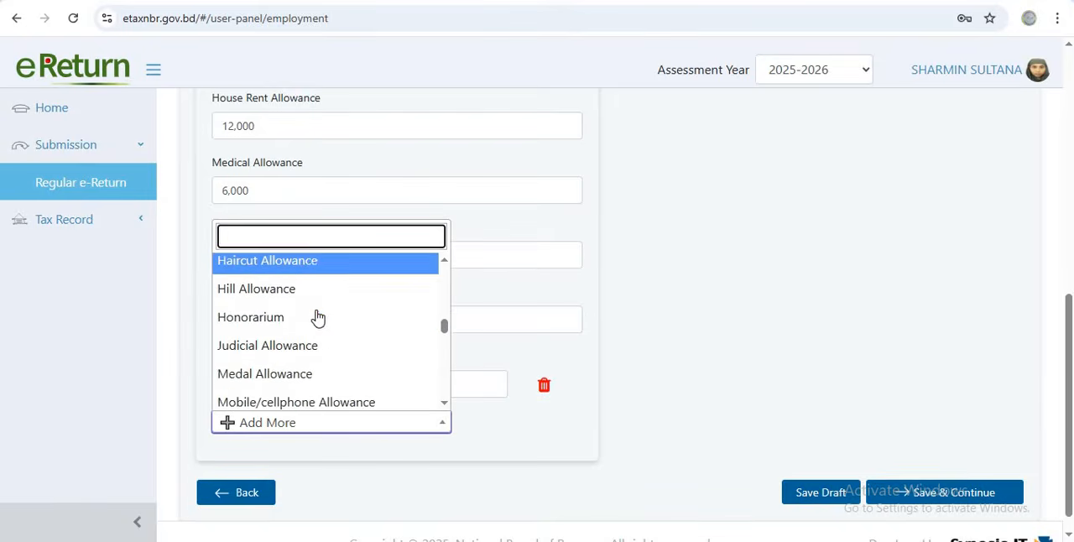
pyautogui.scroll(-12, 316, 315)
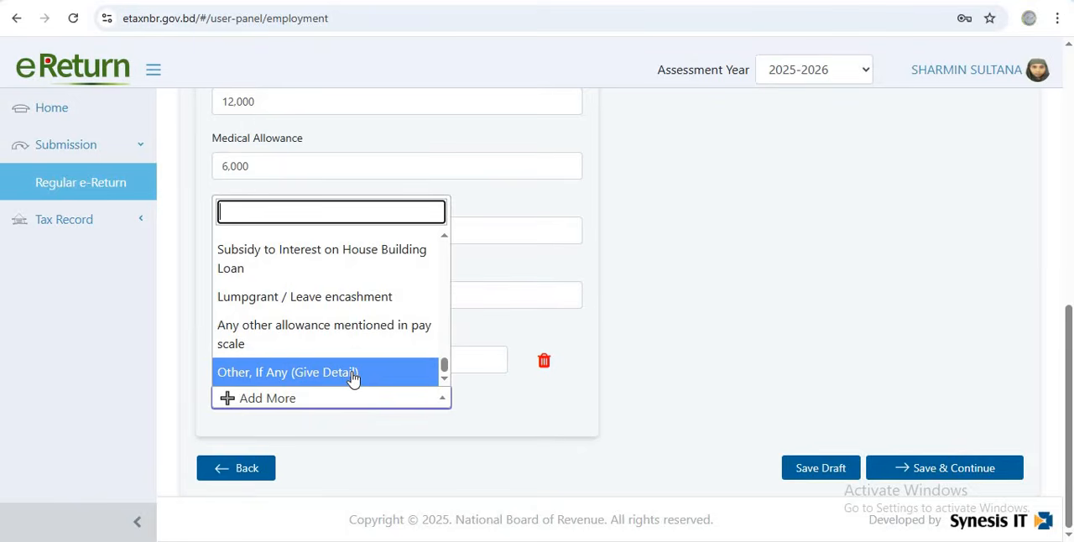
pyautogui.click(352, 379)
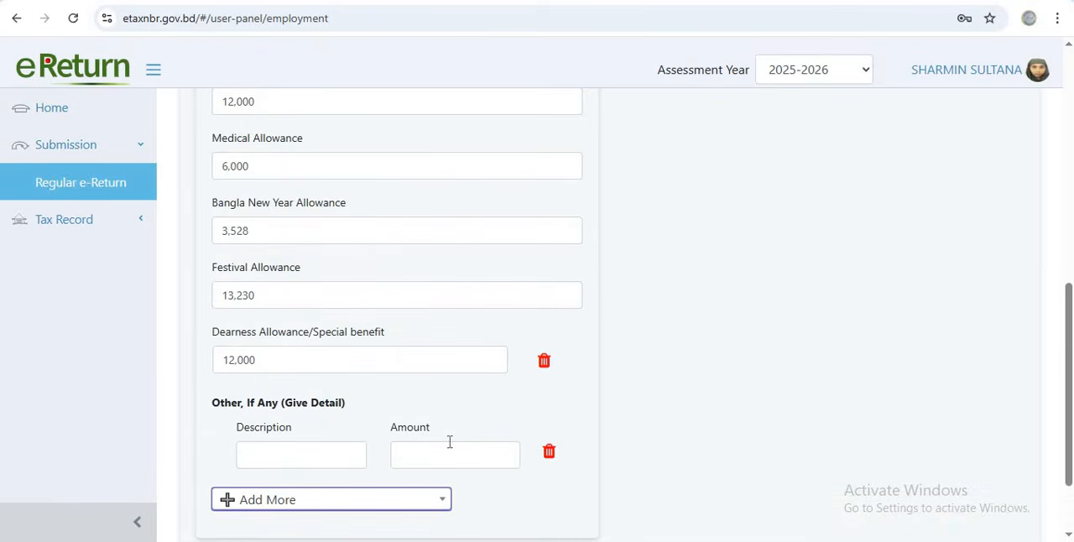
pyautogui.click(550, 454)
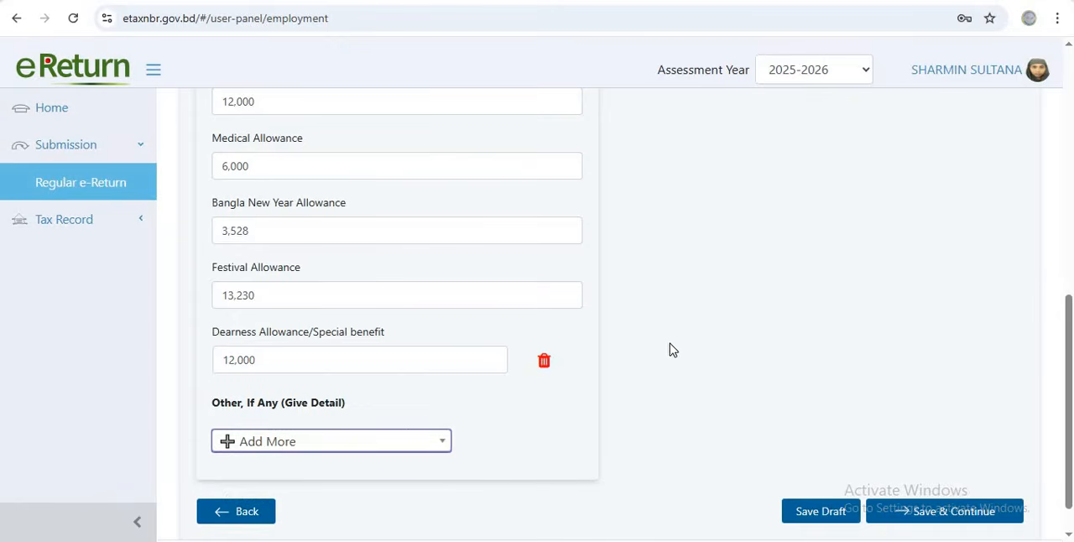
# Save the employment income details and continue to the rebate section
pyautogui.scroll(3, 671, 350)
pyautogui.scroll(-4, 676, 350)
pyautogui.click(928, 475)
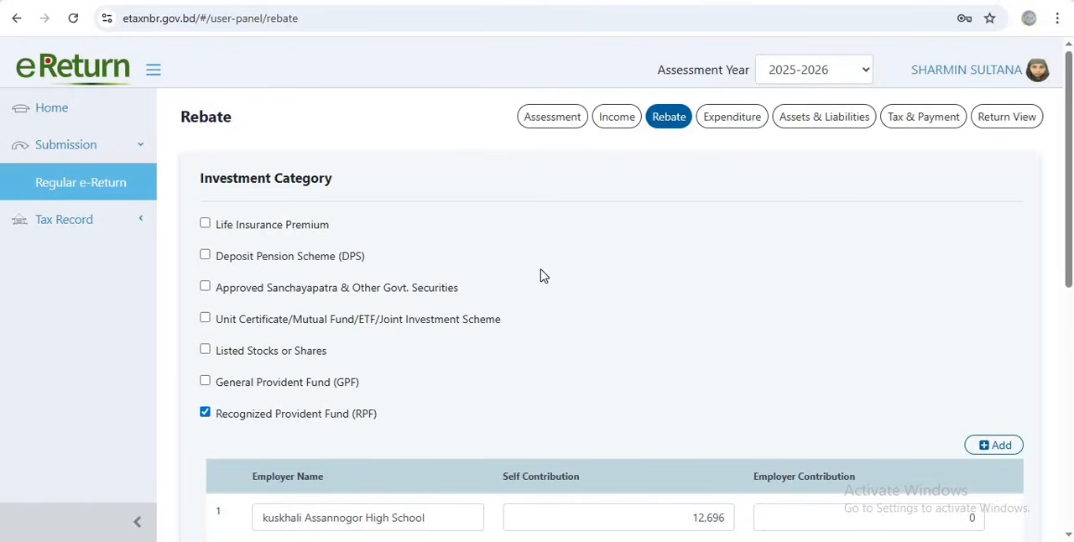
# Review the rebate's investment categories, the provident and benevolent fund contributions, and the investment totals
pyautogui.scroll(-3, 486, 291)
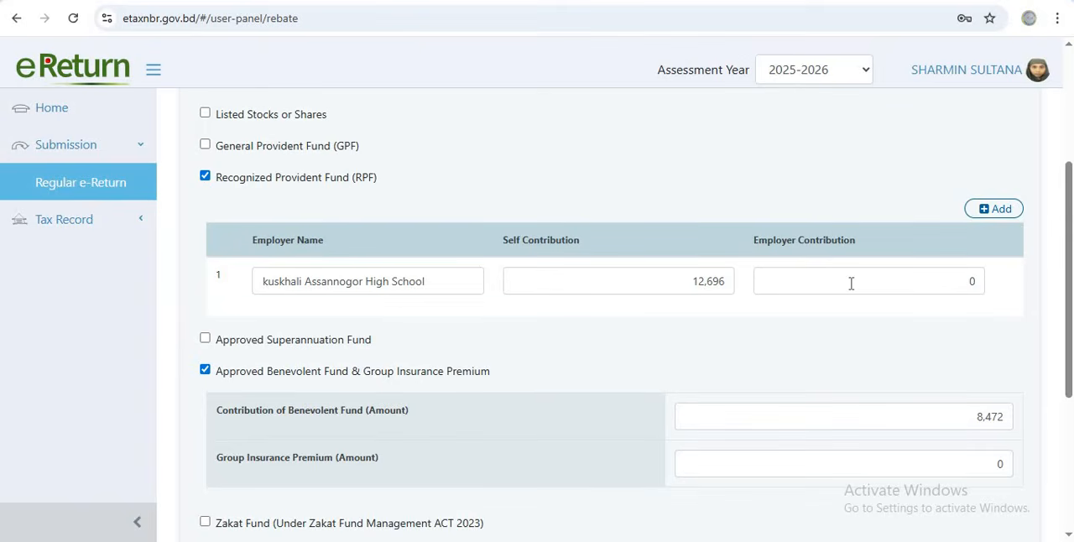
pyautogui.scroll(-3, 563, 304)
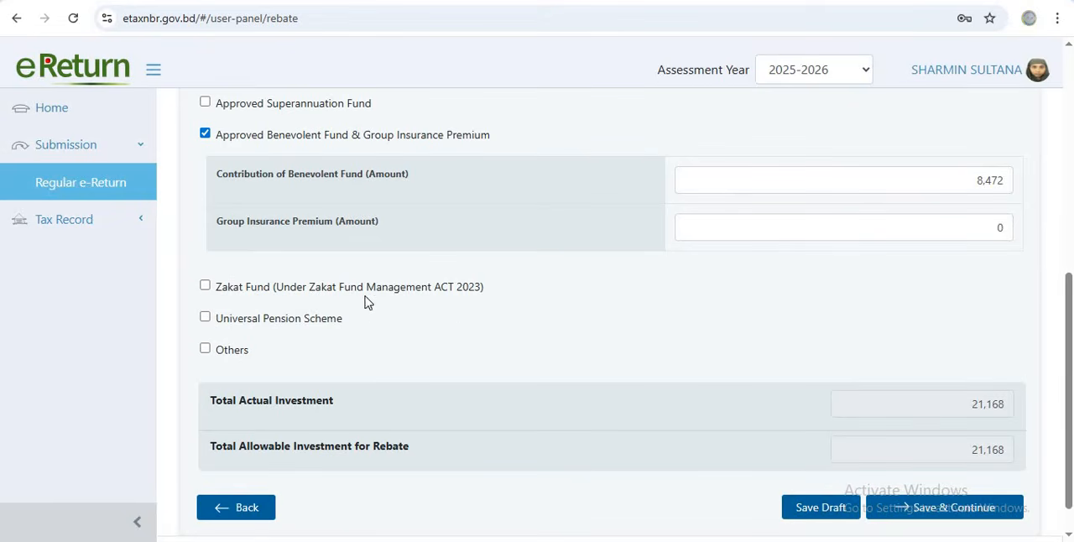
pyautogui.scroll(3, 360, 290)
pyautogui.scroll(4, 316, 266)
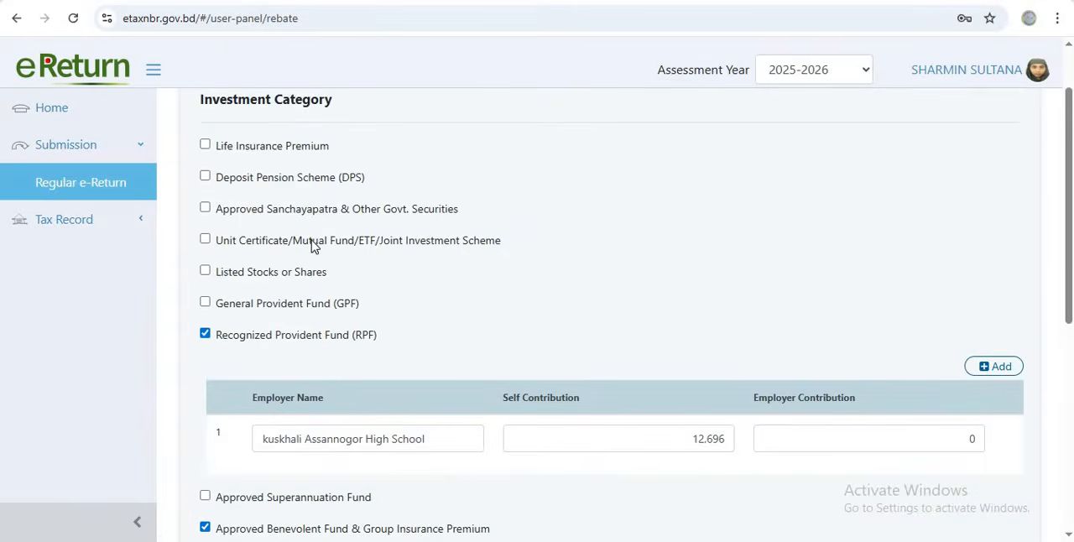
pyautogui.scroll(-1, 309, 245)
pyautogui.scroll(-1, 305, 247)
pyautogui.scroll(2, 277, 252)
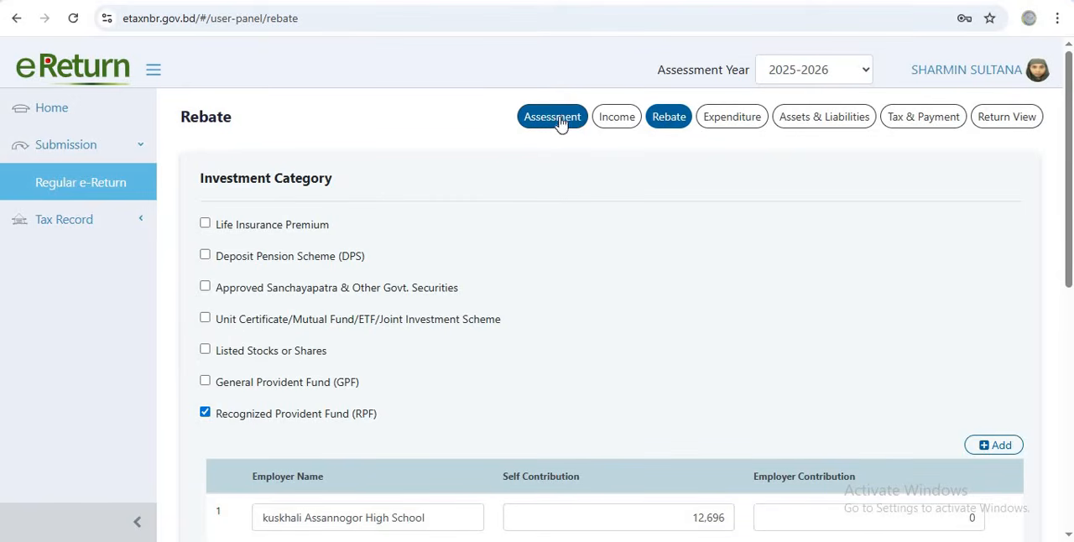
# Revisit the income and assessment sections to recheck their entries, then continue through the forms back to the rebate section
pyautogui.click(615, 119)
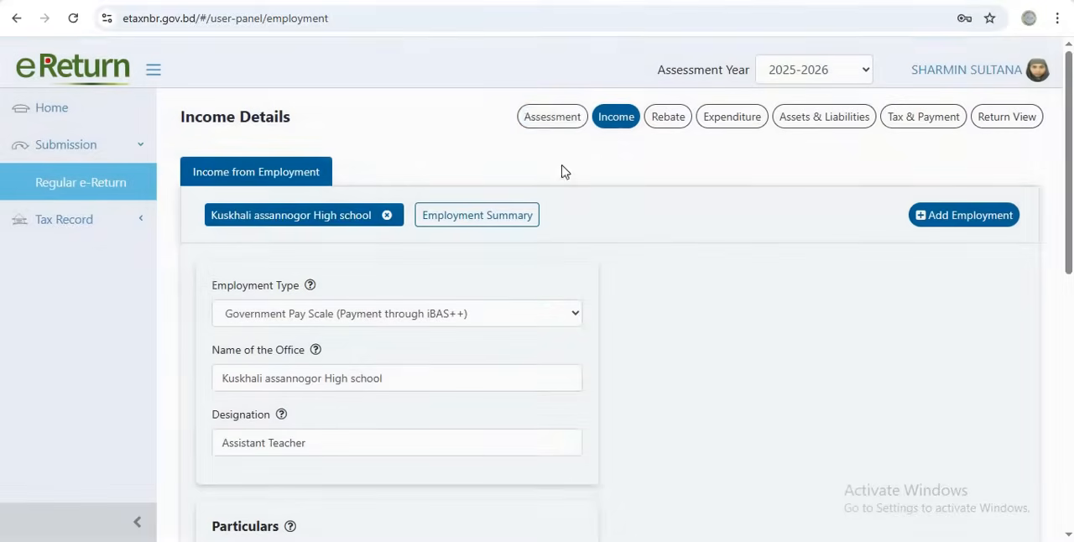
pyautogui.click(551, 116)
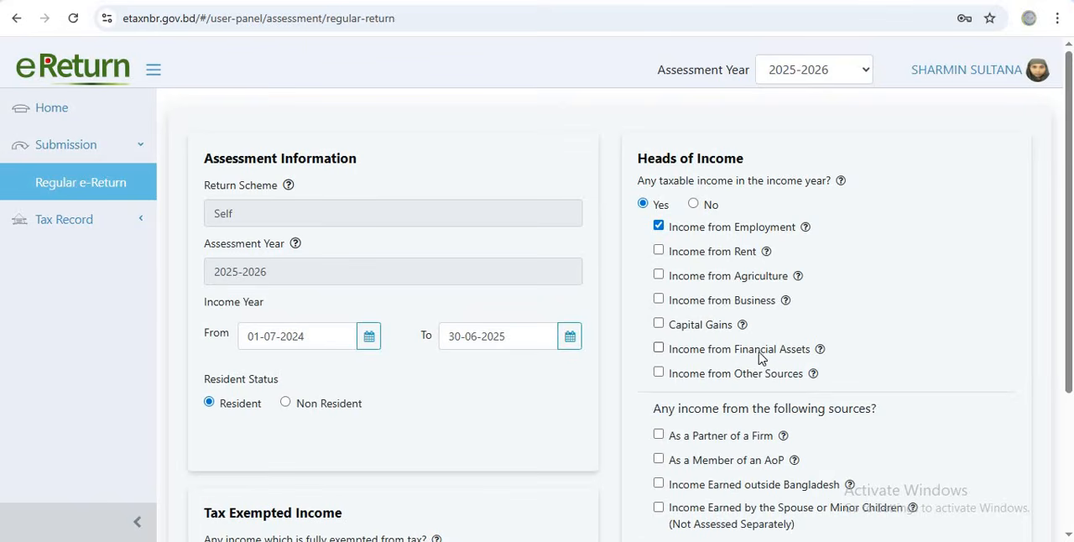
pyautogui.scroll(-3, 762, 344)
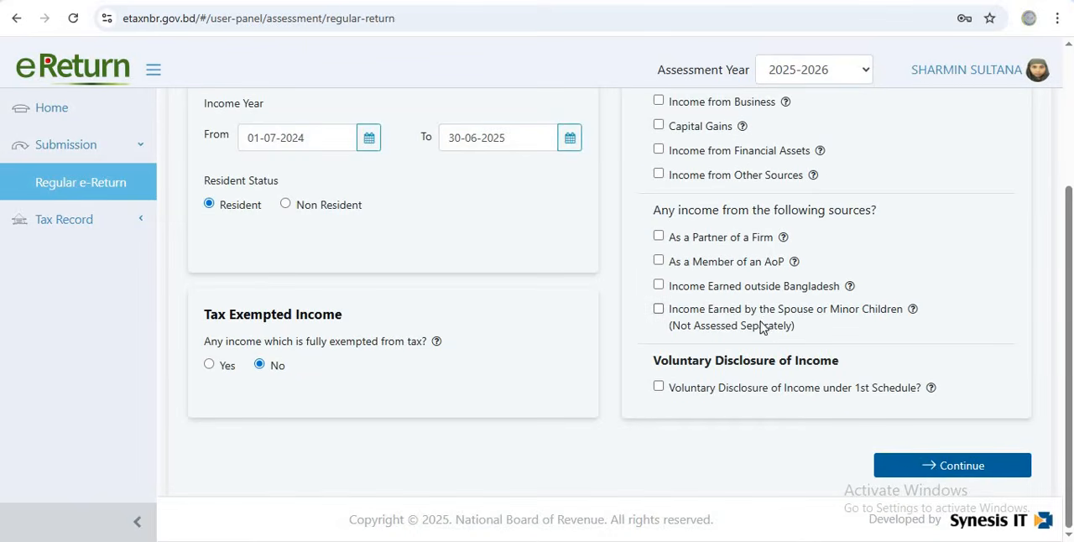
pyautogui.click(924, 467)
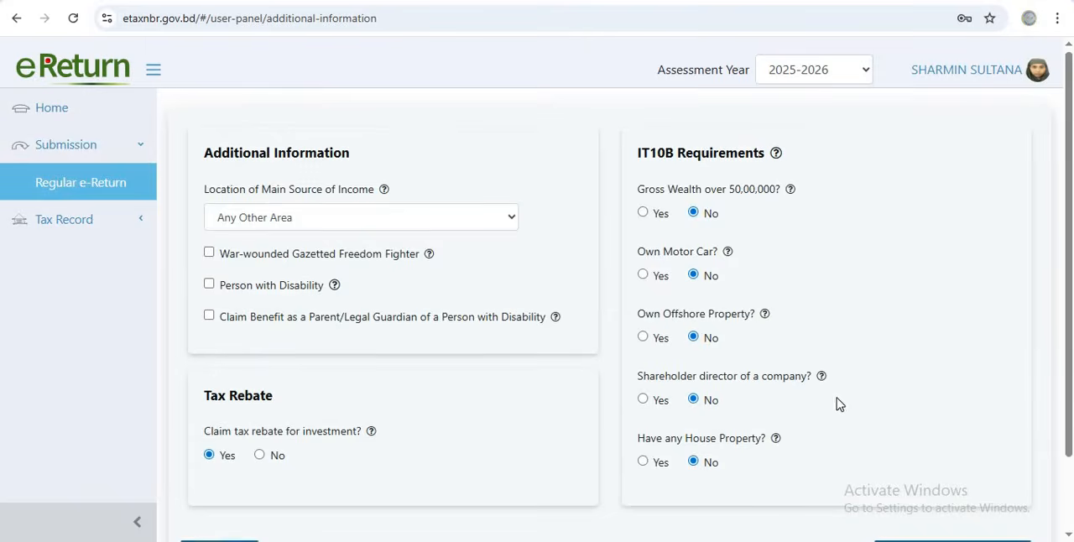
pyautogui.scroll(-2, 837, 403)
pyautogui.click(882, 457)
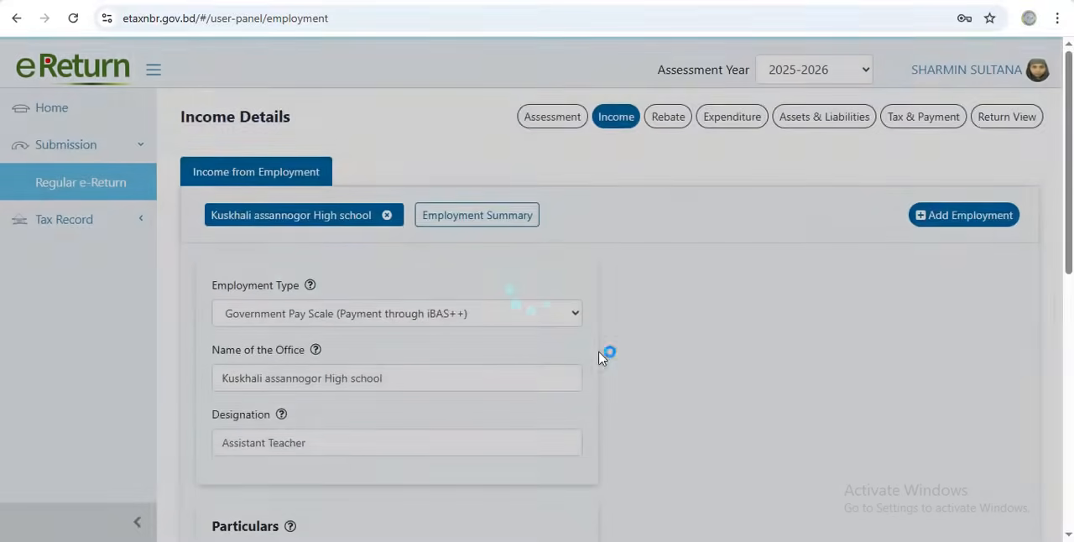
pyautogui.scroll(-8, 607, 352)
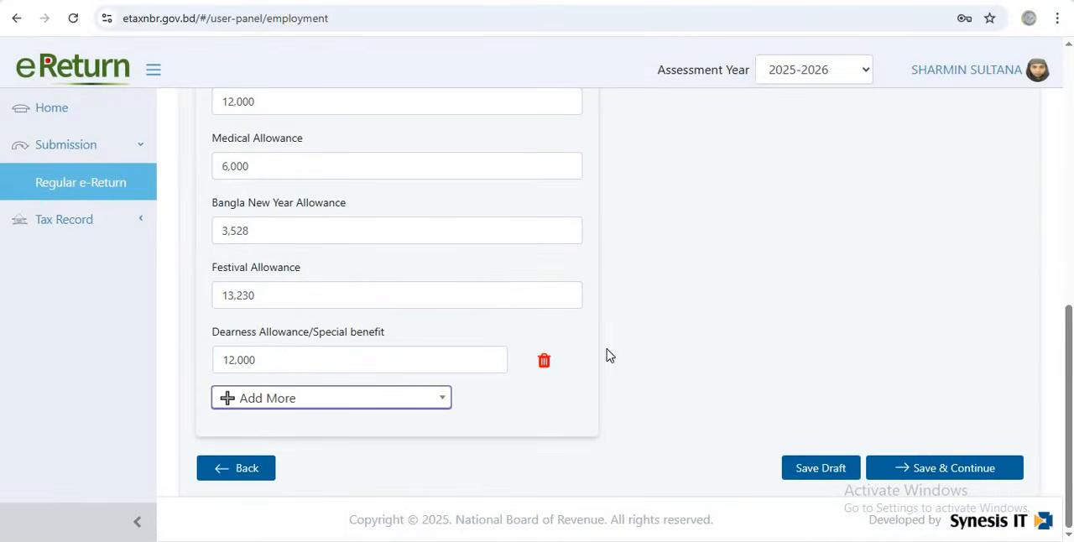
pyautogui.click(942, 472)
# Recheck the investment categories and contributions claimed for the rebate, then save and continue to the expenditure section
pyautogui.scroll(-4, 461, 307)
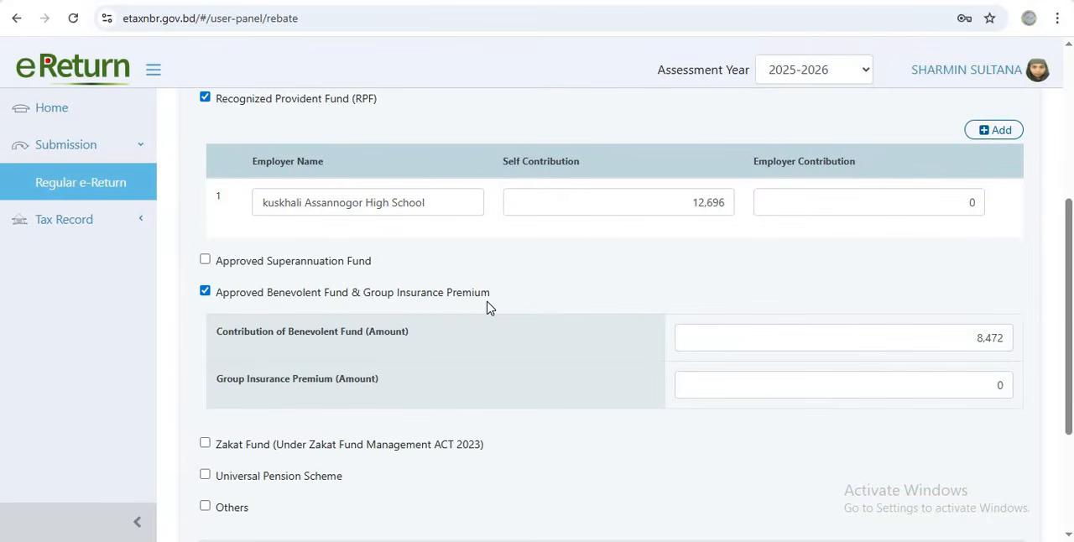
pyautogui.scroll(-2, 489, 308)
pyautogui.scroll(-1, 410, 338)
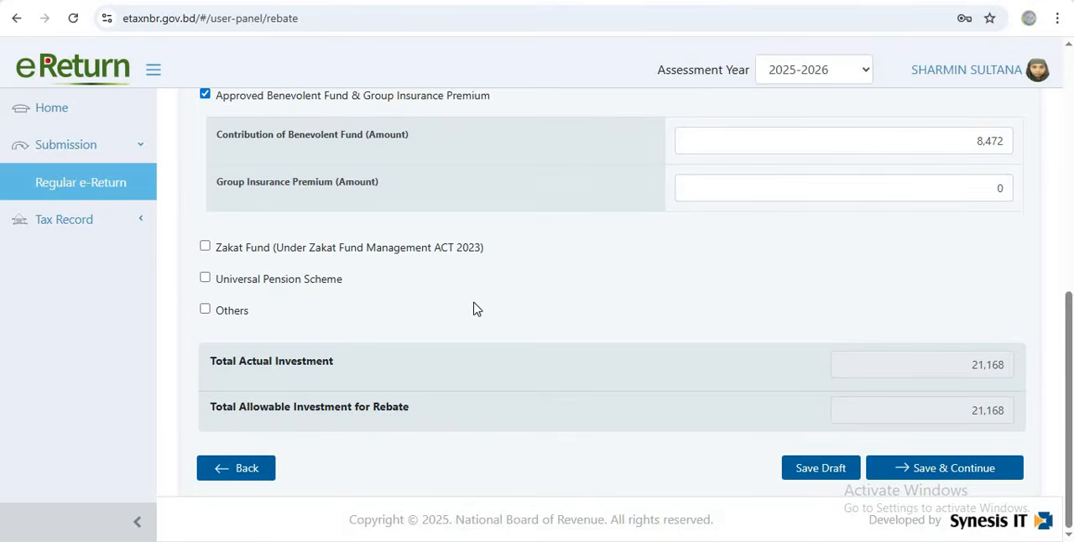
pyautogui.scroll(1, 331, 290)
pyautogui.scroll(3, 302, 277)
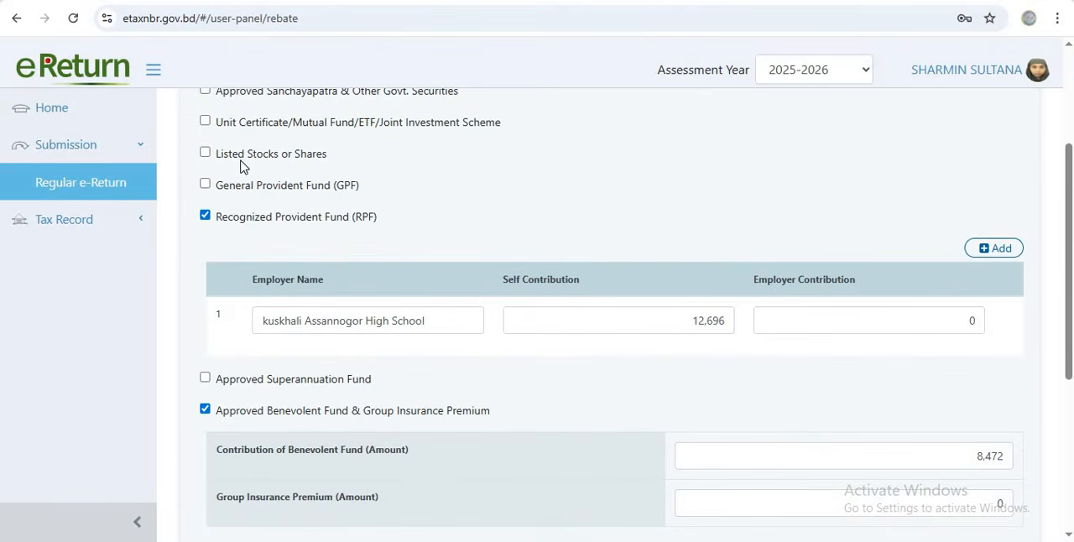
pyautogui.scroll(2, 233, 172)
pyautogui.scroll(1, 233, 173)
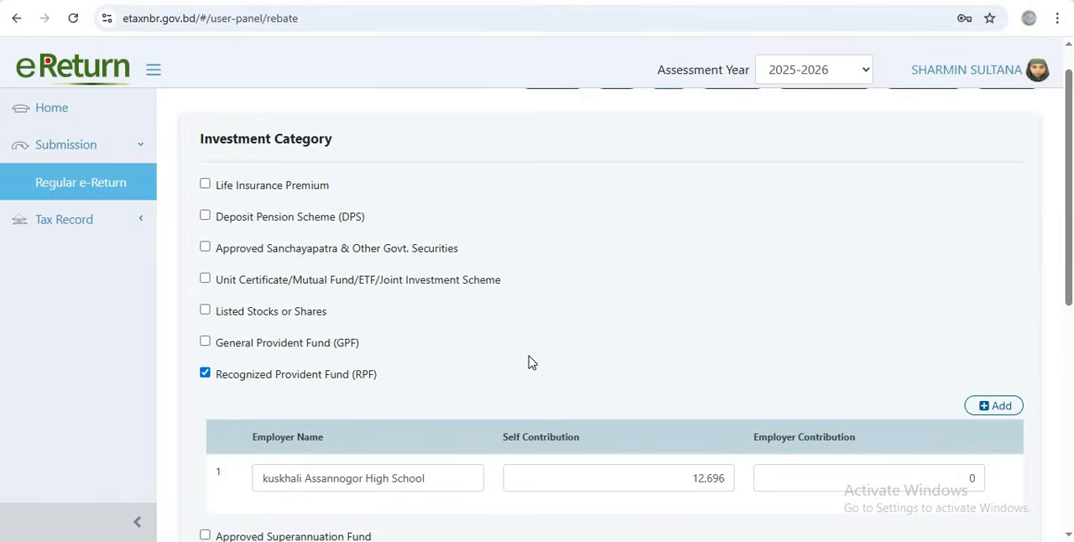
pyautogui.scroll(-2, 787, 405)
pyautogui.scroll(-3, 854, 428)
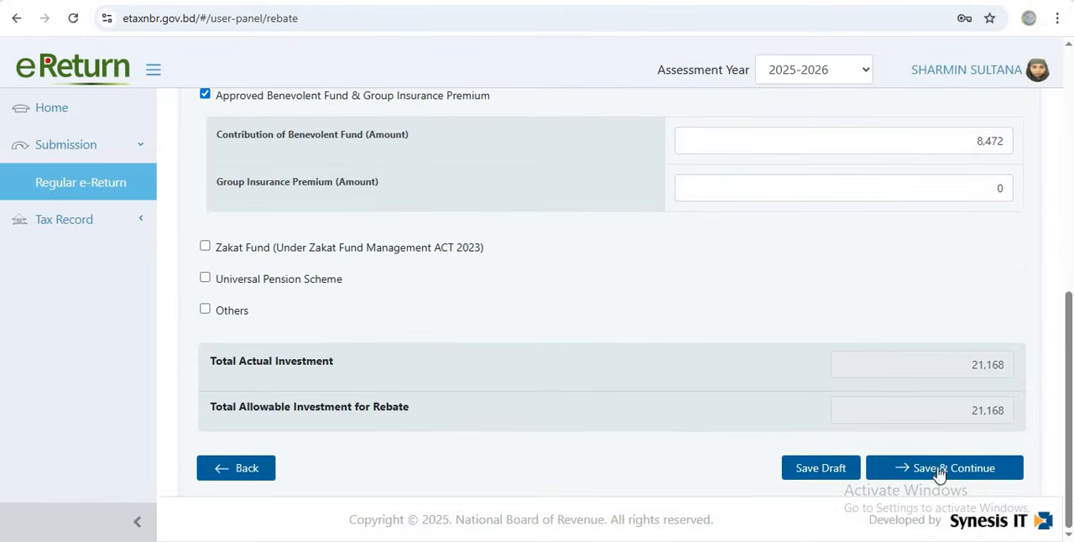
pyautogui.click(942, 475)
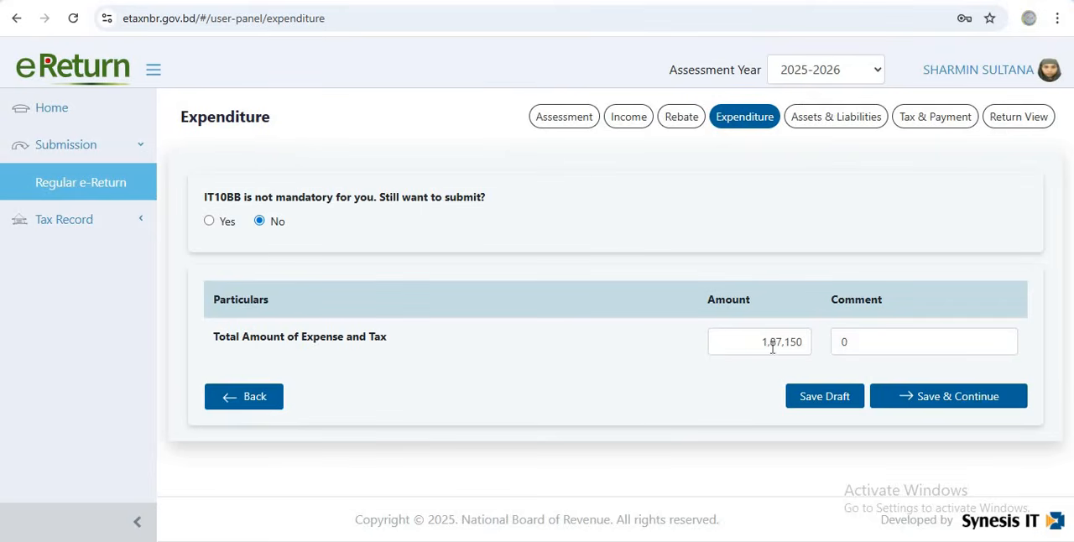
# Preview the detailed IT10BB expense fields, set the IT10BB submission choice back to No, and save and continue to Assets & Liabilities
pyautogui.click(209, 221)
pyautogui.scroll(-5, 499, 420)
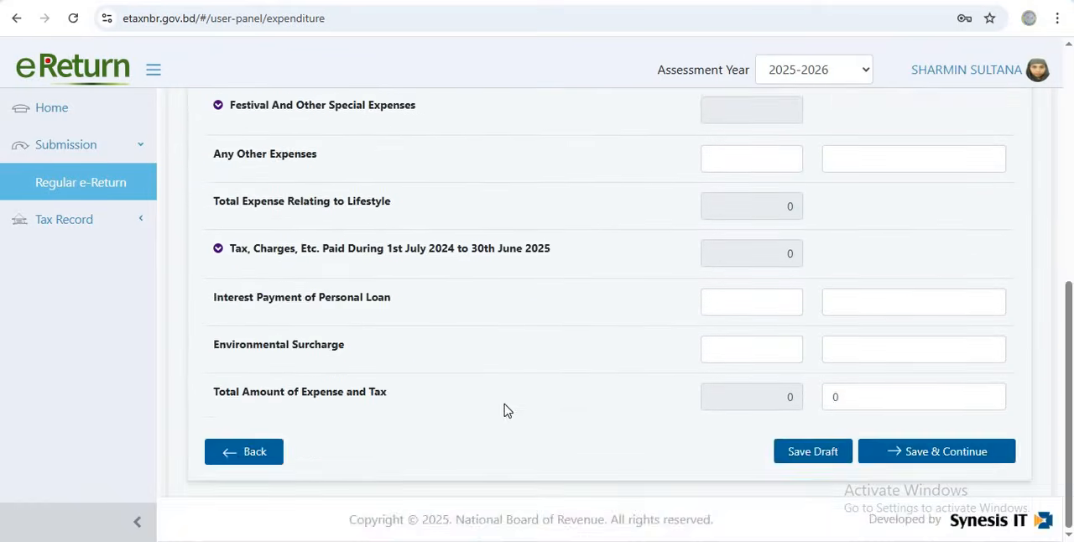
pyautogui.scroll(5, 503, 411)
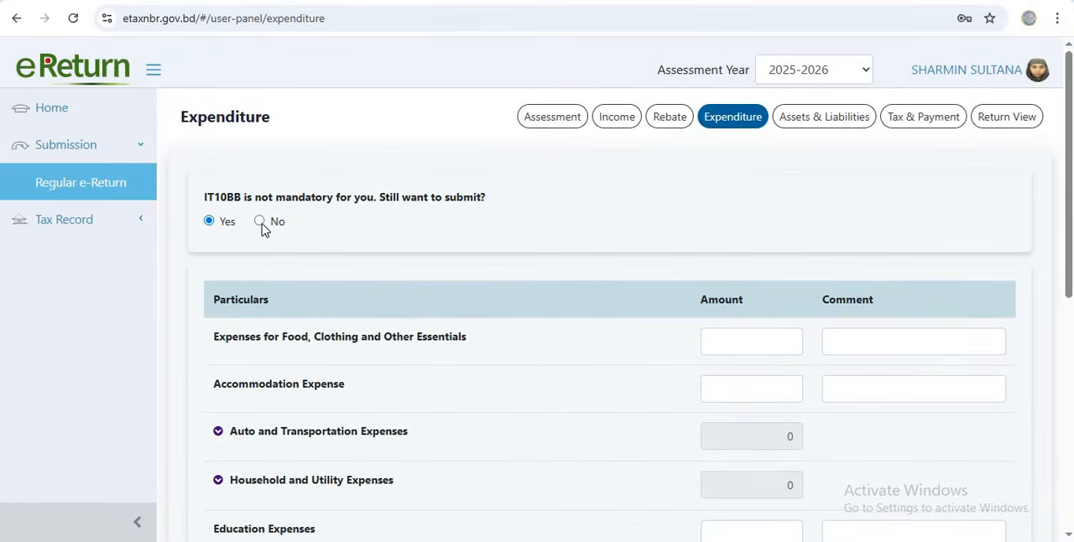
pyautogui.click(260, 222)
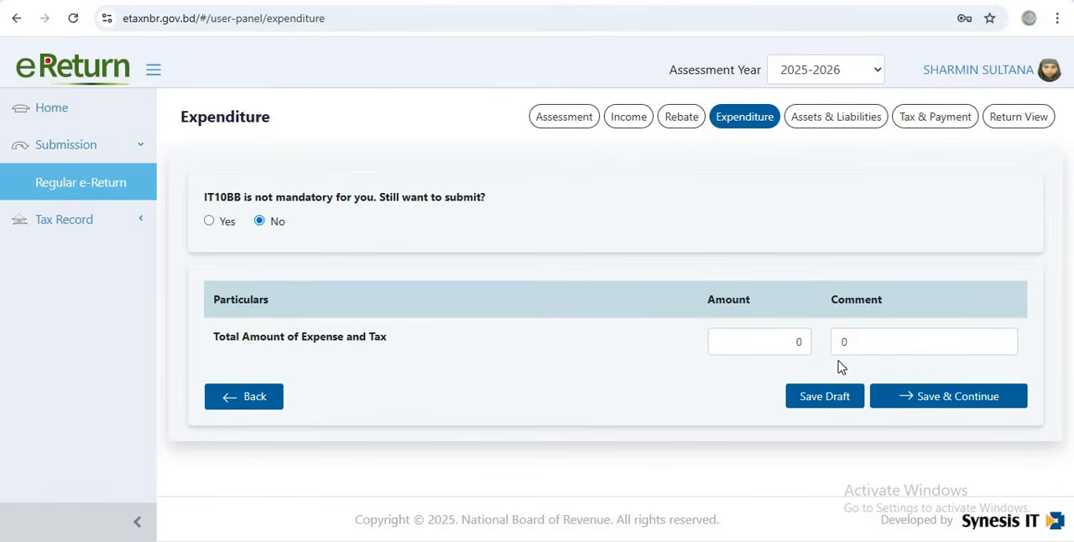
pyautogui.click(896, 402)
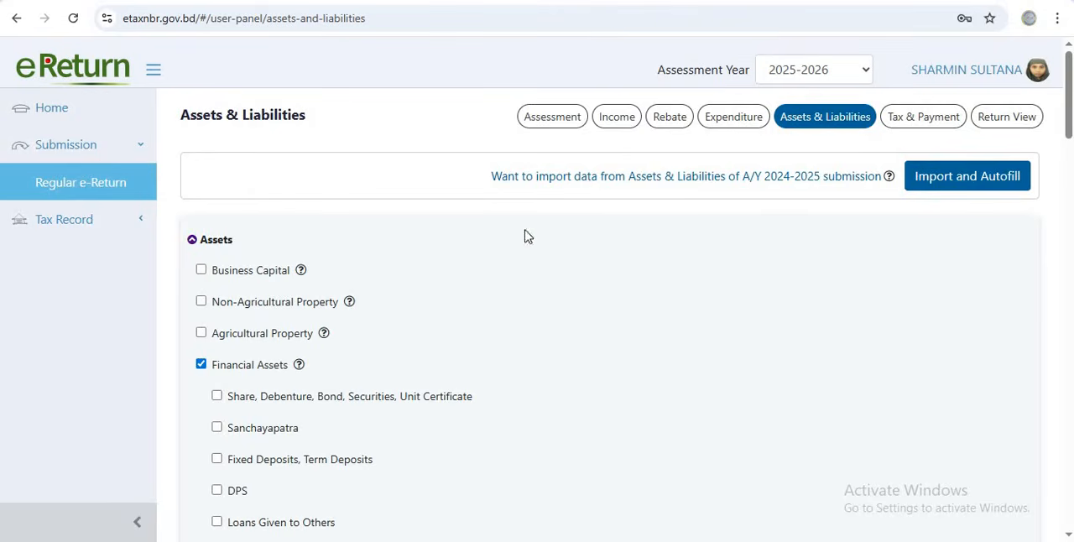
# Review the existing asset categories, including provident fund, gold and furniture entries, along with the outflow and sources of fund
pyautogui.scroll(-1, 436, 294)
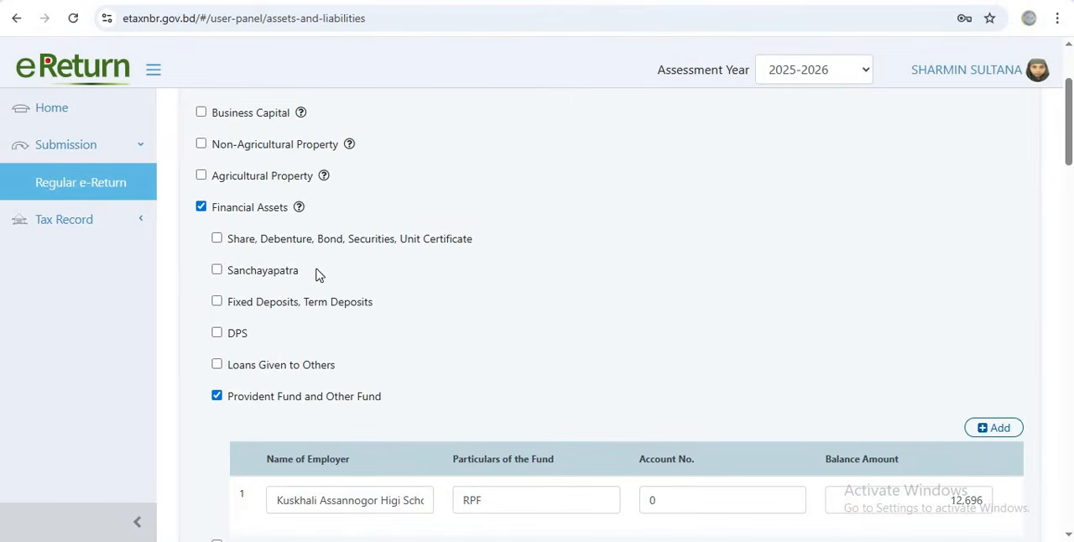
pyautogui.scroll(1, 239, 203)
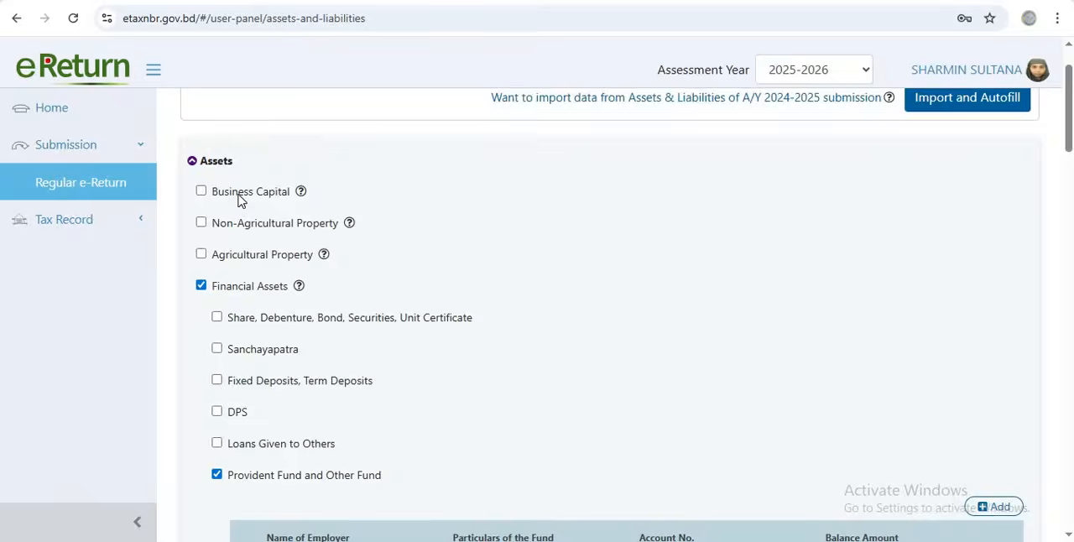
pyautogui.scroll(1, 340, 221)
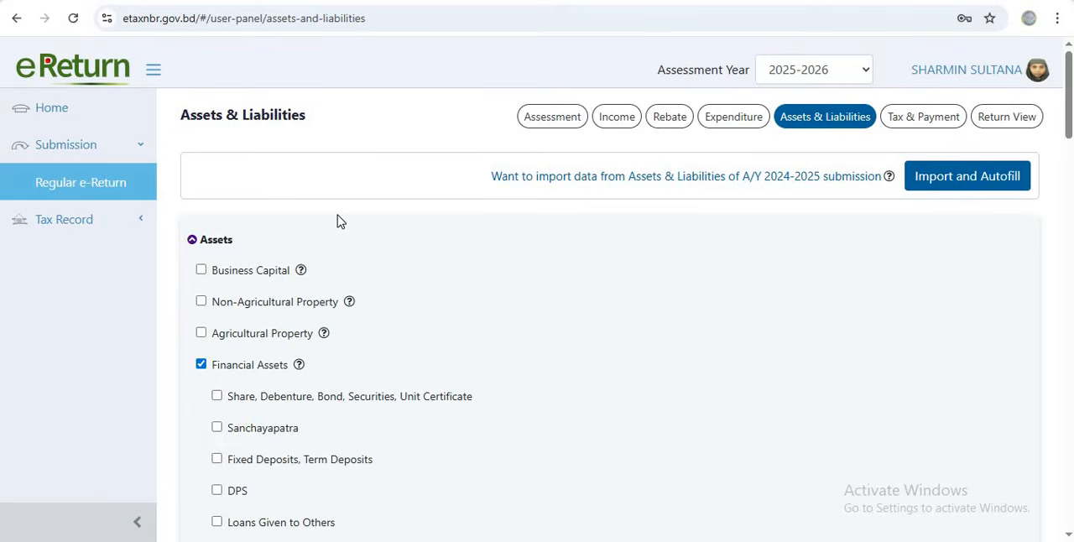
pyautogui.scroll(-3, 307, 297)
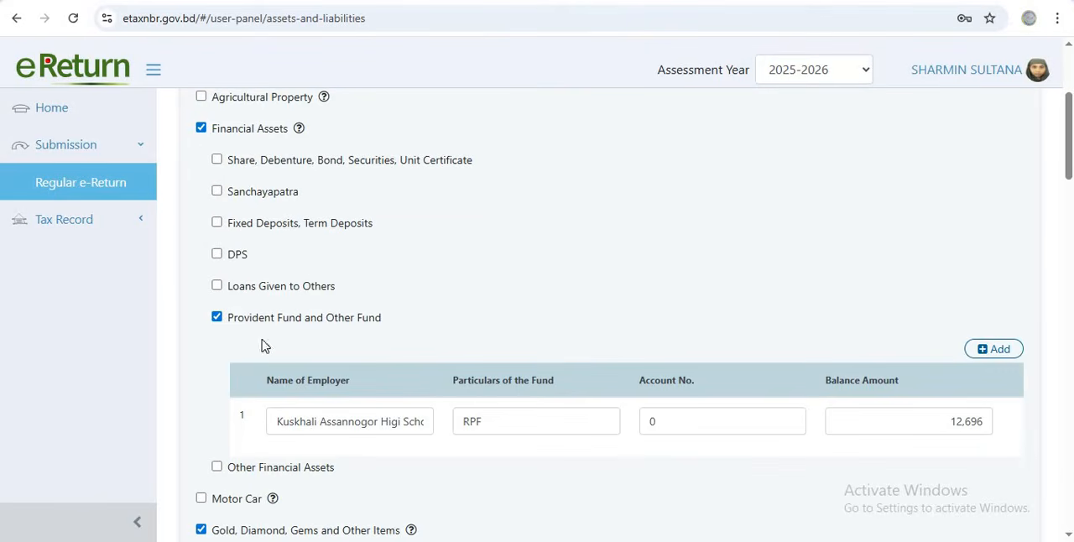
pyautogui.scroll(-4, 243, 201)
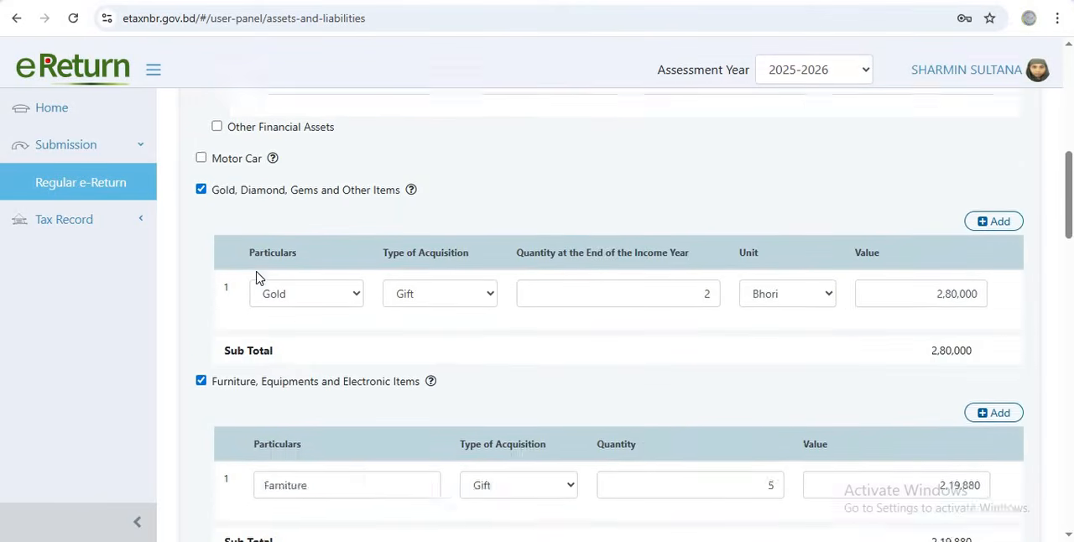
pyautogui.scroll(-11, 255, 277)
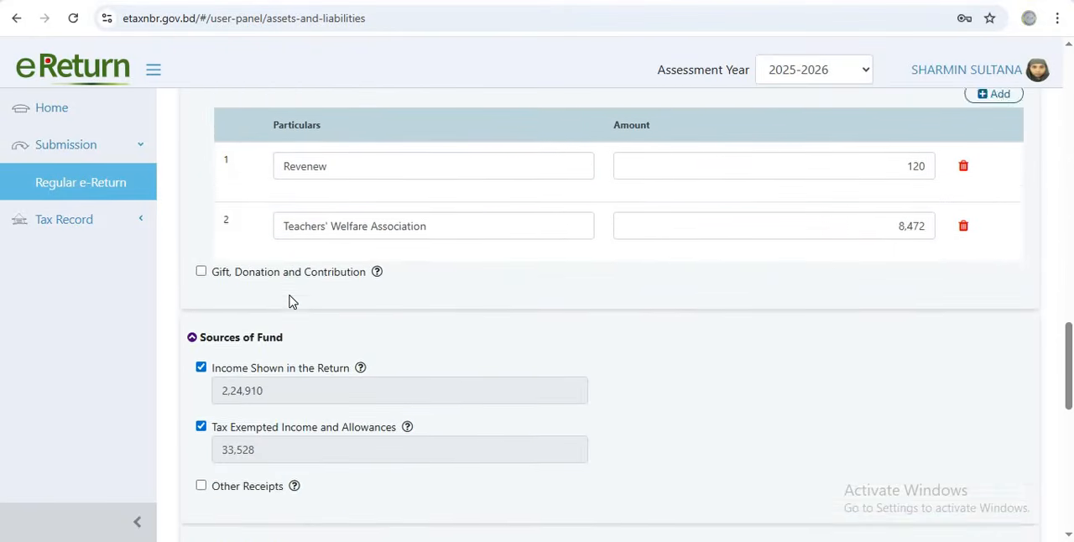
pyautogui.scroll(14, 292, 303)
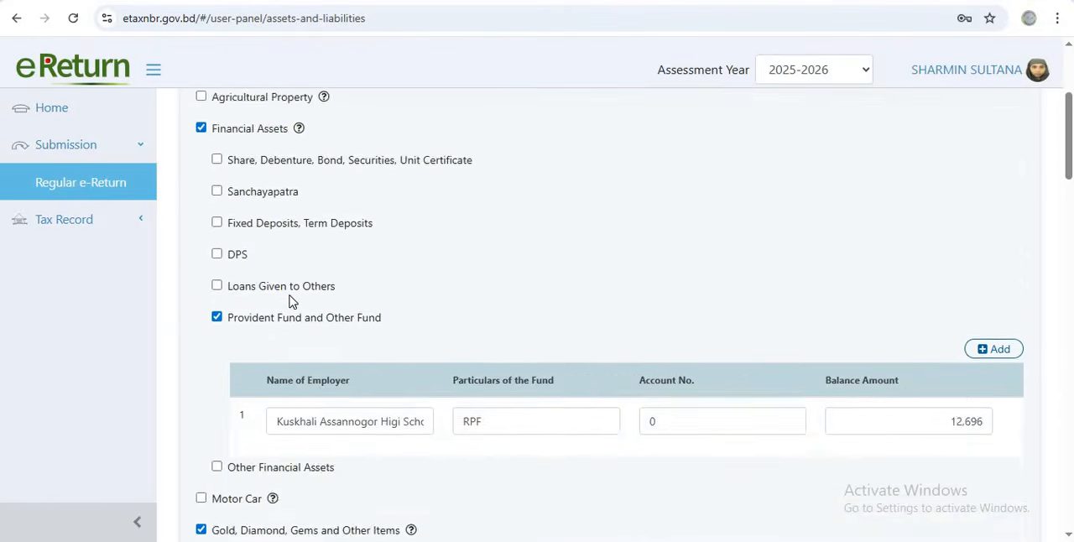
pyautogui.scroll(3, 293, 302)
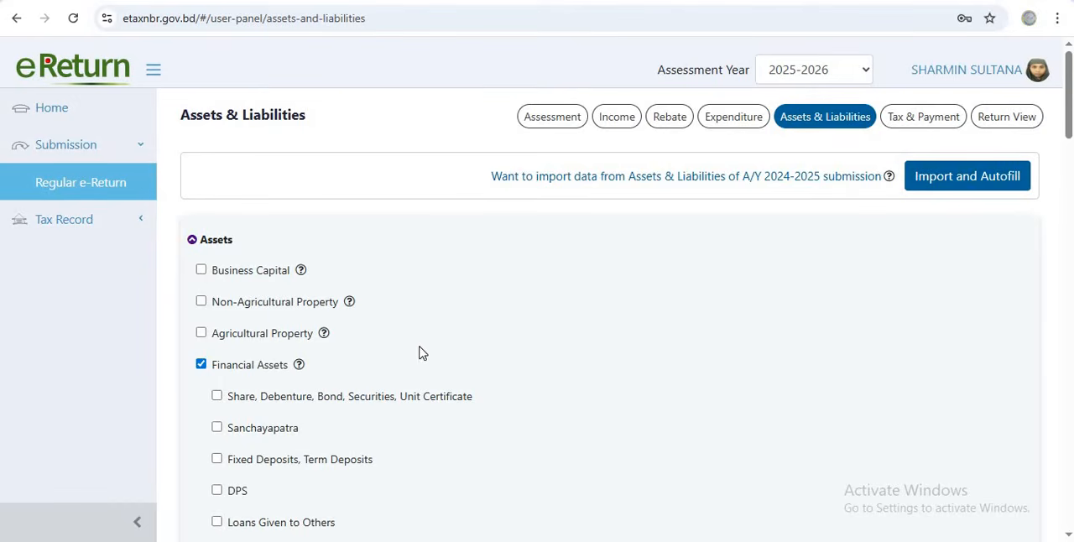
# Import and autofill the assets and liabilities data from the A/Y 2024-2025 submission and look through the filled form
pyautogui.click(970, 184)
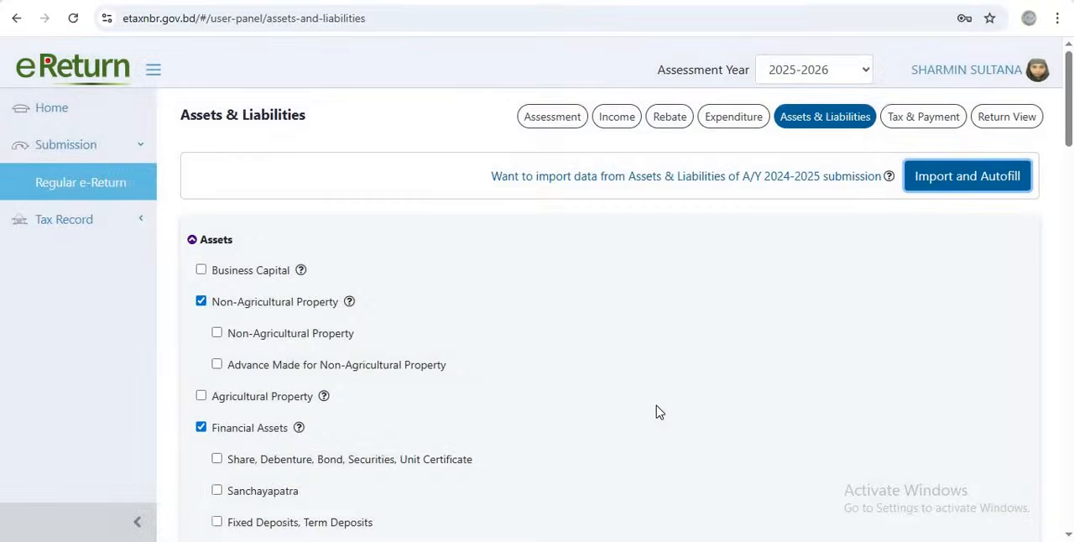
pyautogui.scroll(-8, 659, 411)
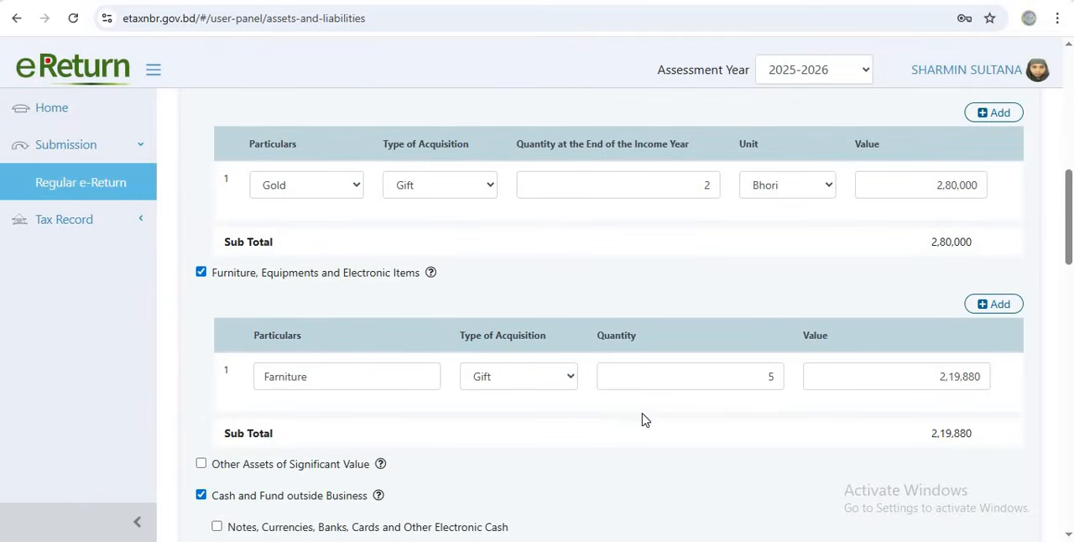
pyautogui.scroll(-5, 362, 314)
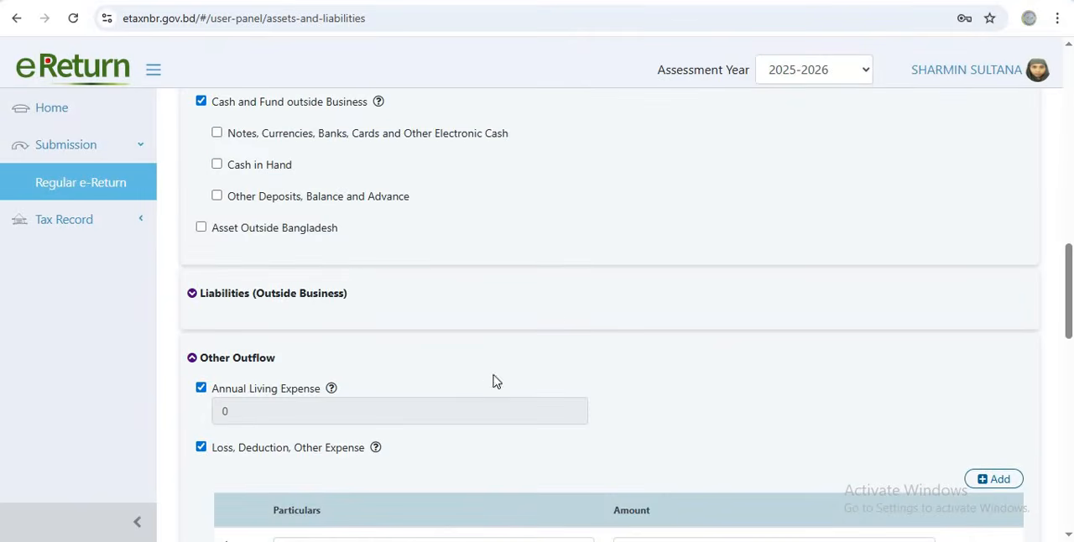
pyautogui.scroll(-3, 493, 381)
pyautogui.scroll(12, 491, 365)
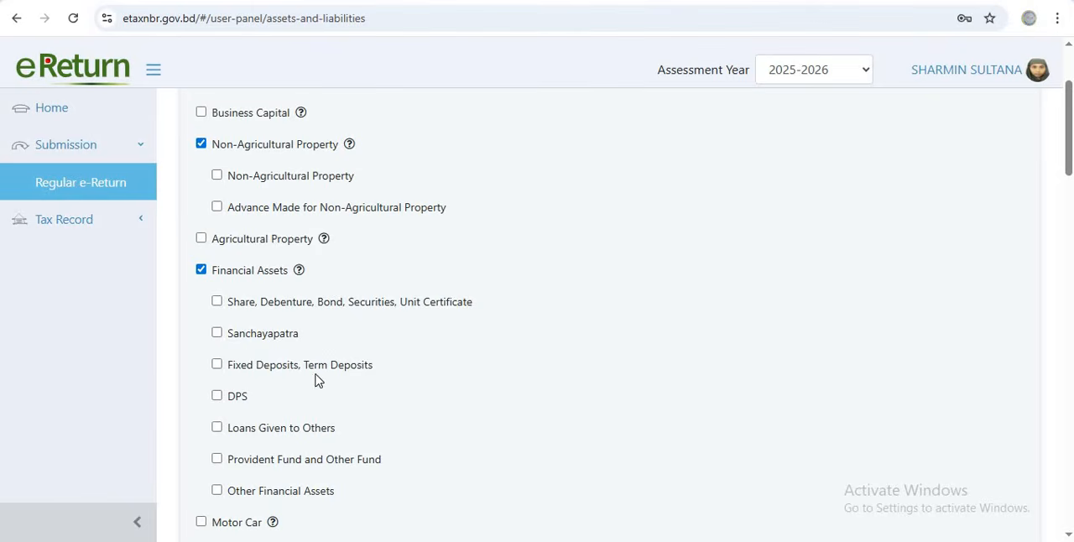
# Preview the entry fields for DPS and Sanchayapatra under Financial Assets, deselecting each category after viewing it
pyautogui.click(217, 396)
pyautogui.scroll(-2, 460, 471)
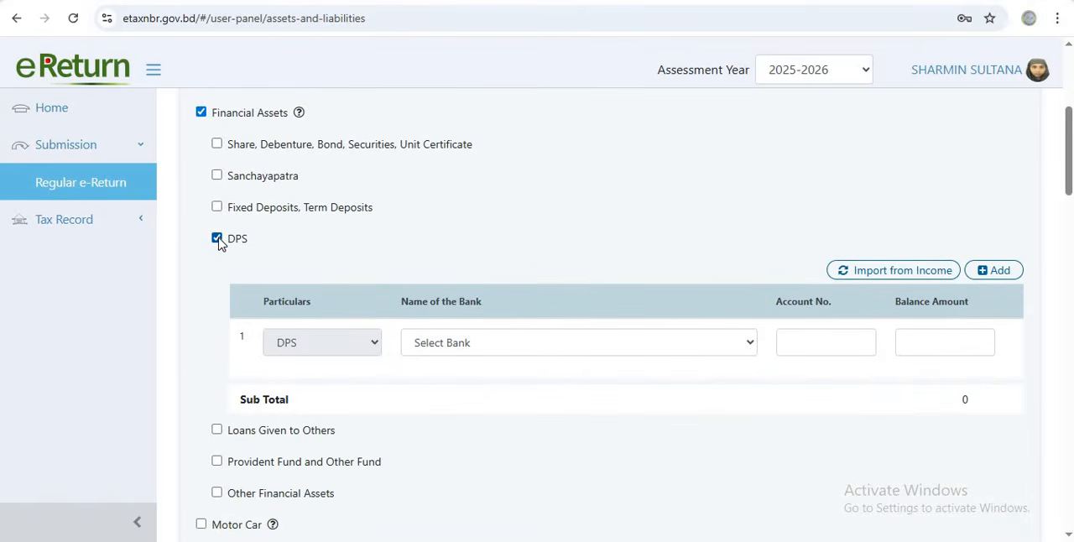
pyautogui.click(217, 239)
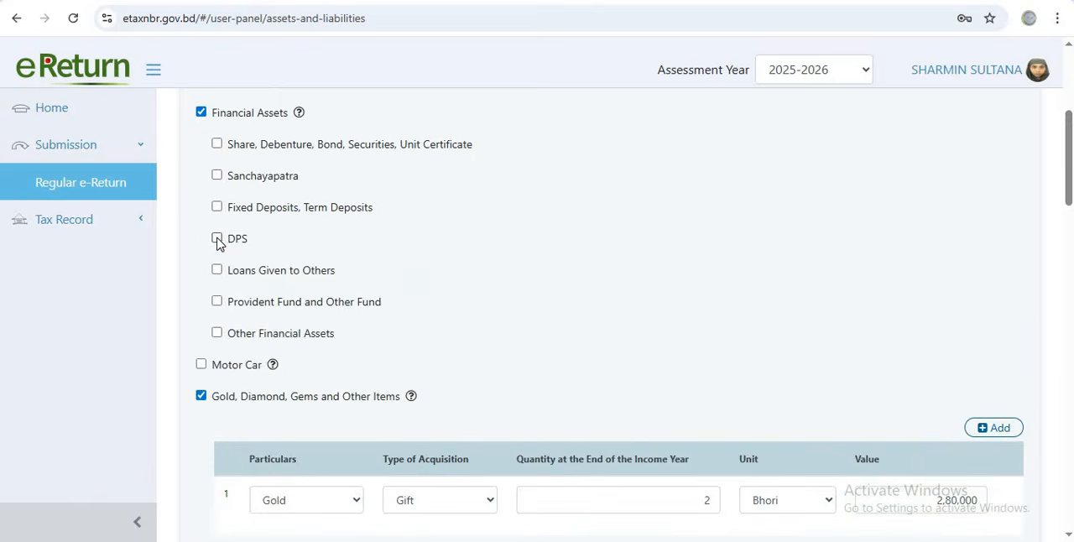
pyautogui.click(217, 176)
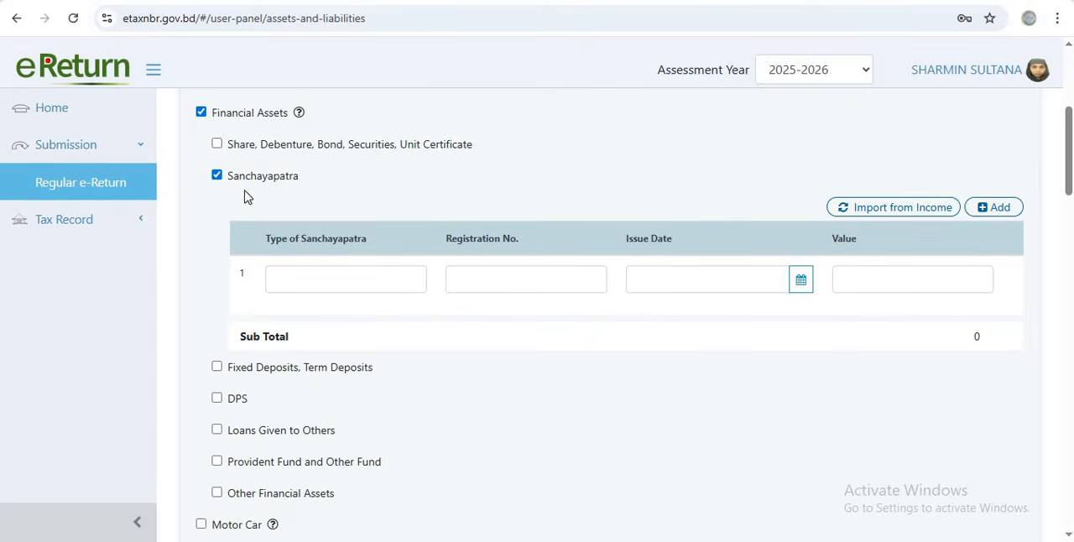
pyautogui.click(217, 176)
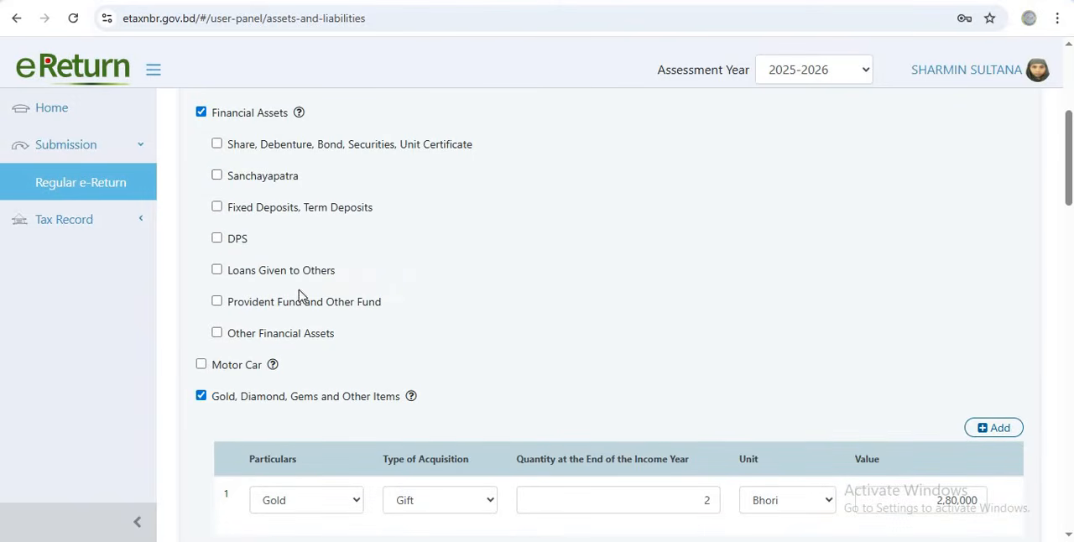
# Preview the Motor Car entry fields and the available vehicle types, and deselect the category again
pyautogui.click(202, 364)
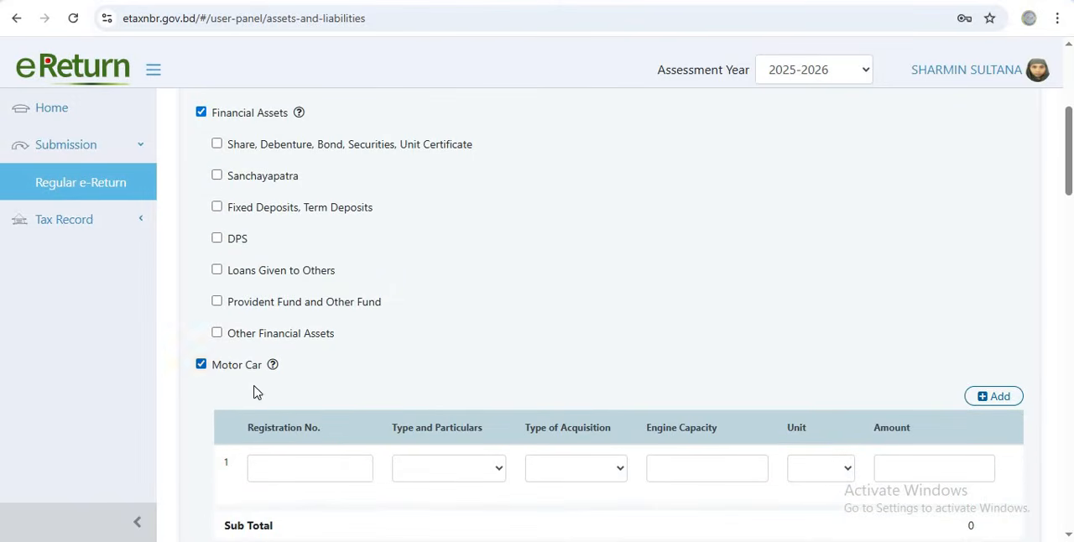
pyautogui.click(497, 471)
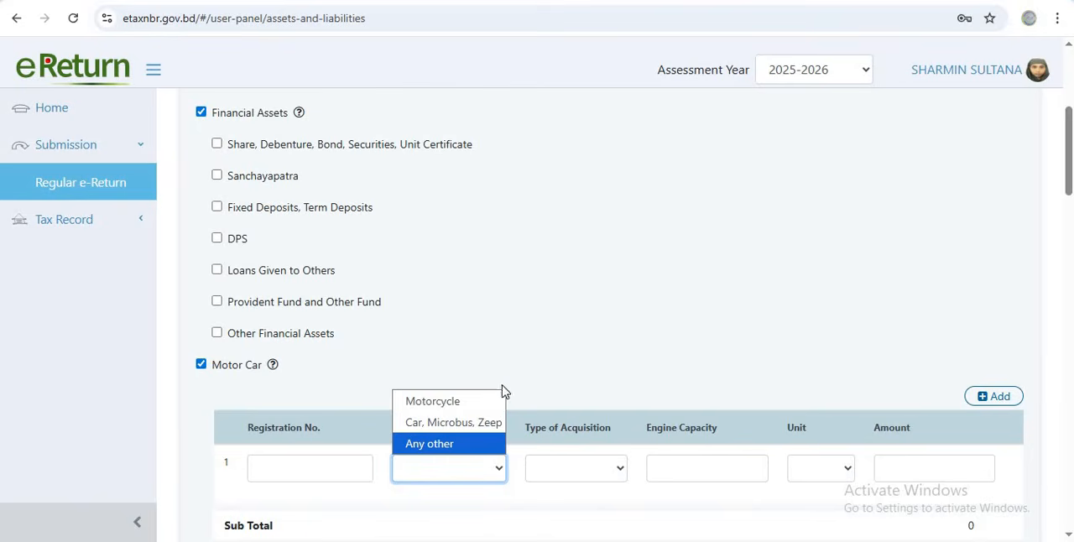
pyautogui.click(291, 393)
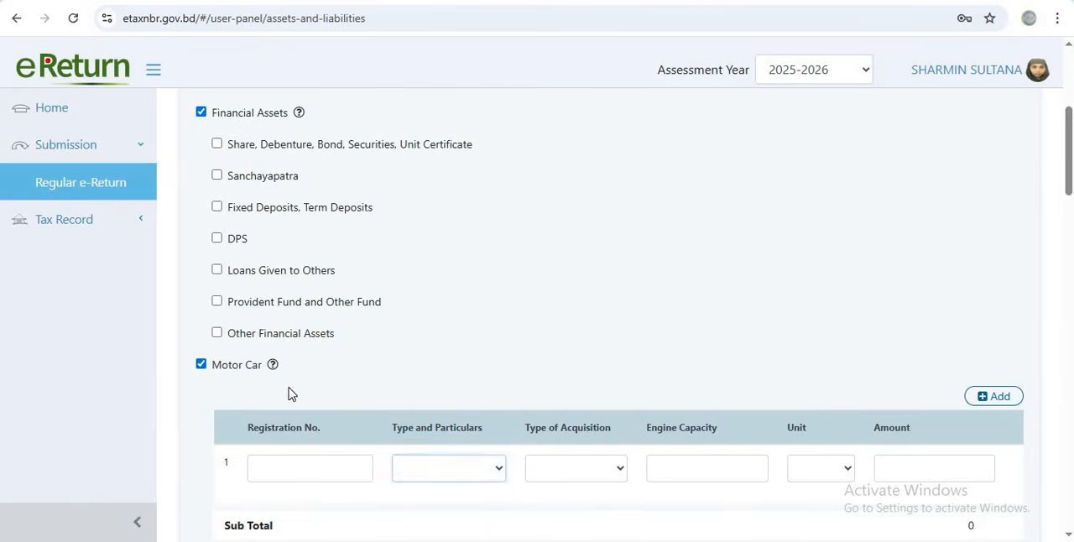
pyautogui.click(202, 365)
# Review the gold and furniture entries, and preview the fields for Loans Given to Others without keeping that category selected
pyautogui.scroll(-1, 442, 412)
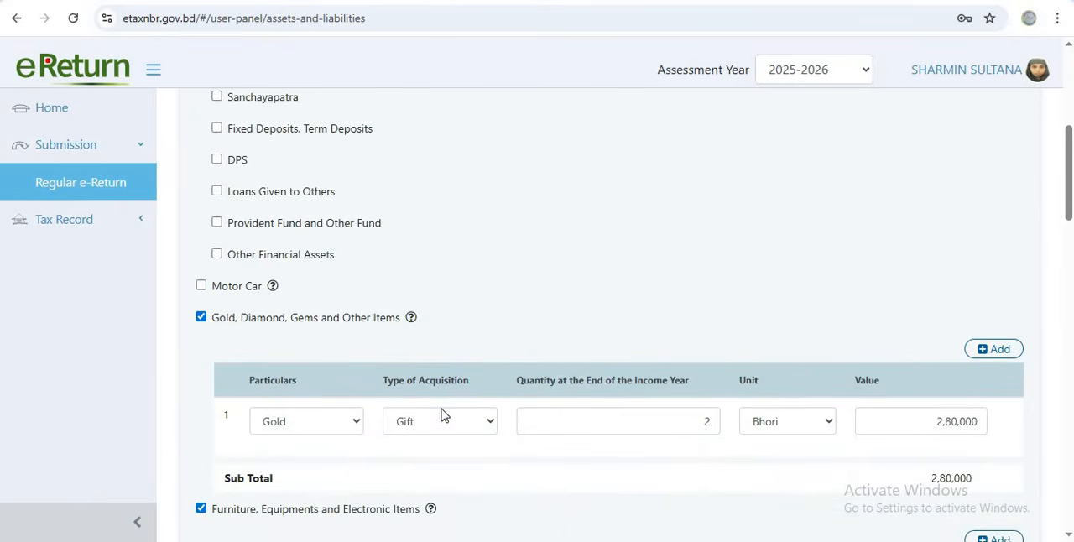
pyautogui.scroll(-3, 446, 412)
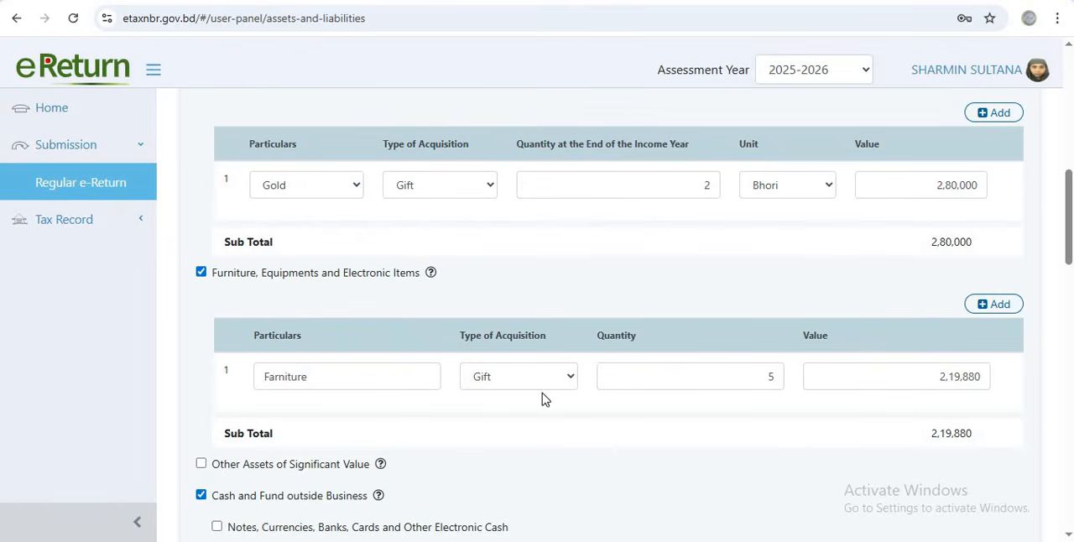
pyautogui.scroll(1, 294, 279)
pyautogui.scroll(1, 294, 279)
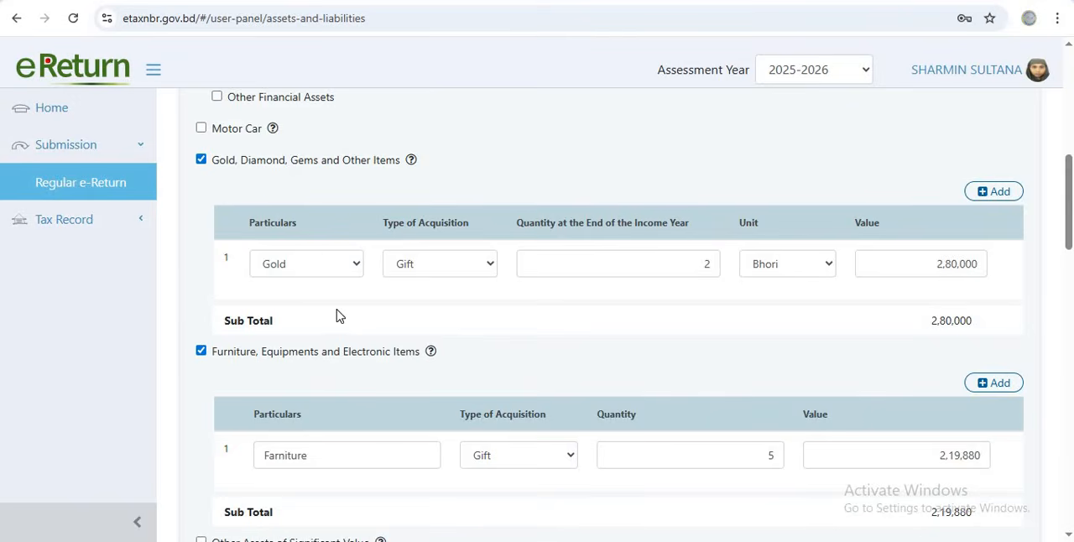
pyautogui.scroll(-3, 335, 318)
pyautogui.scroll(3, 317, 294)
pyautogui.scroll(2, 258, 199)
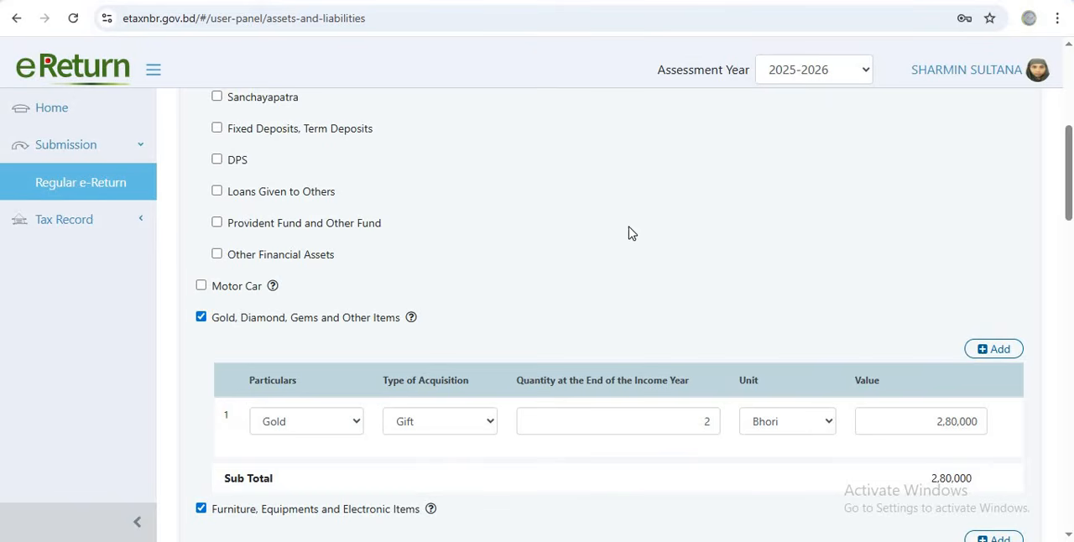
pyautogui.click(216, 192)
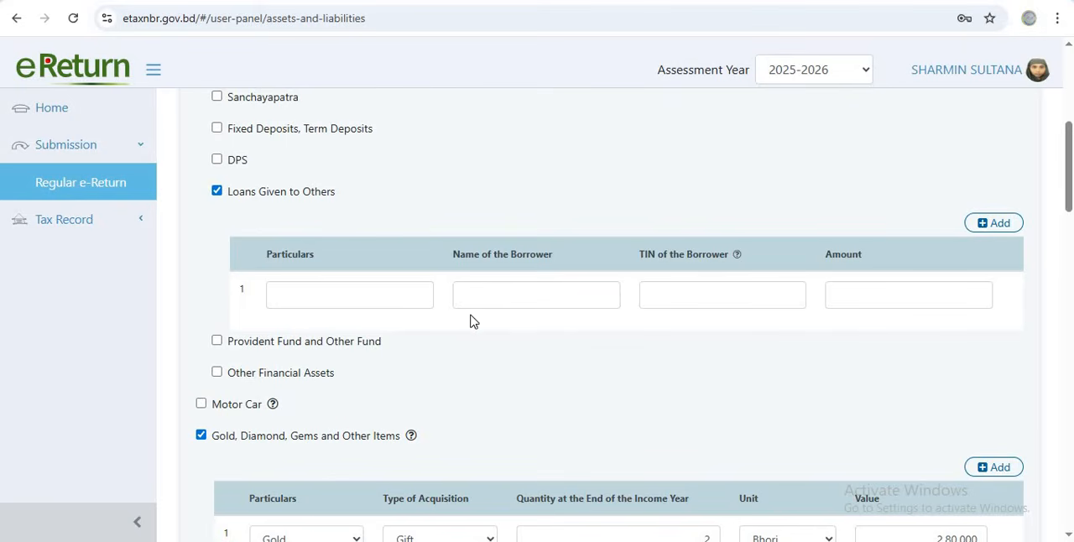
pyautogui.click(218, 192)
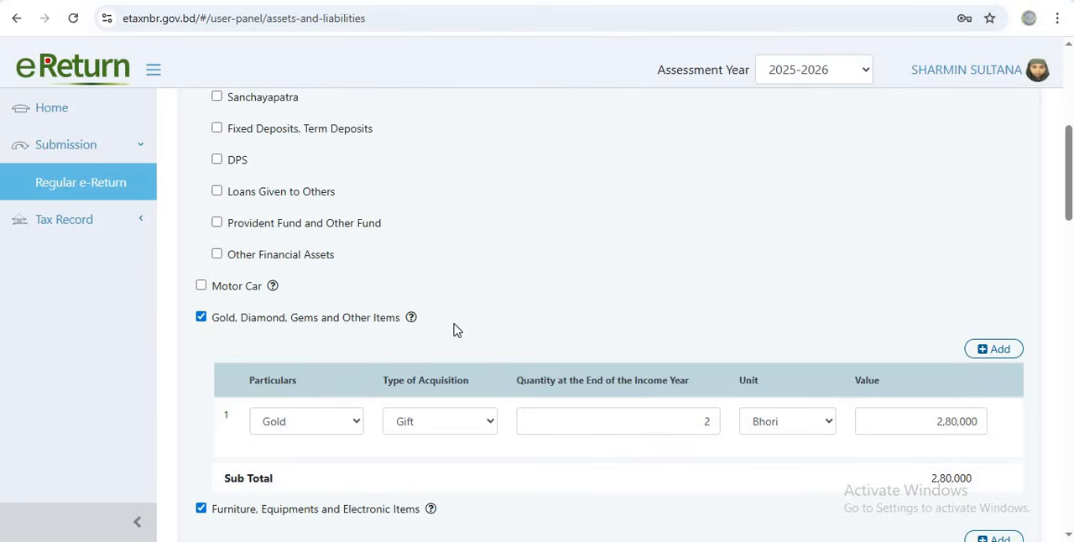
# Review the cash categories, liabilities, other outflow, sources of fund, previous year's net wealth and the wealth summary
pyautogui.scroll(-4, 464, 327)
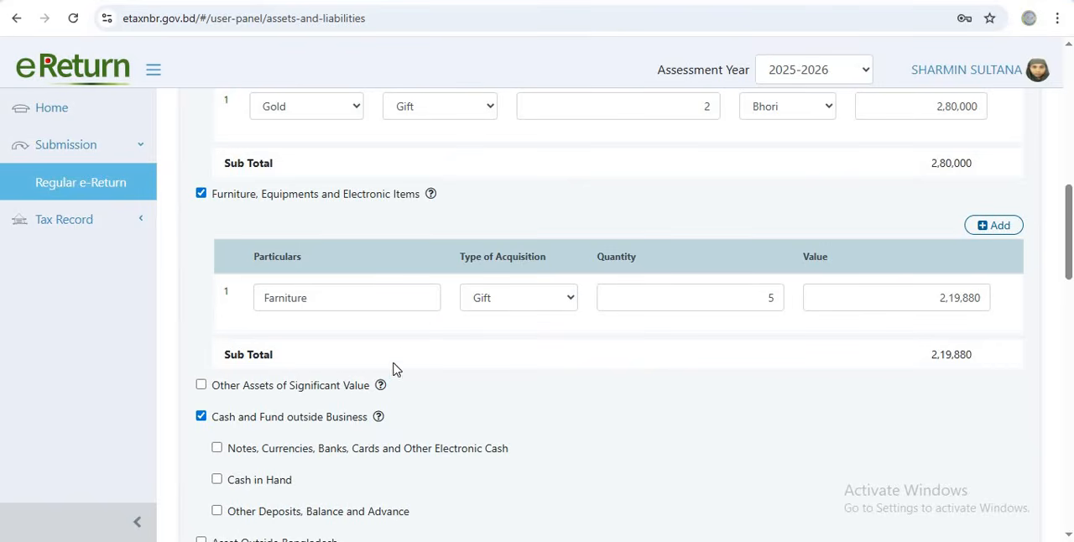
pyautogui.moveTo(383, 386)
pyautogui.scroll(-2, 336, 411)
pyautogui.scroll(-1, 335, 410)
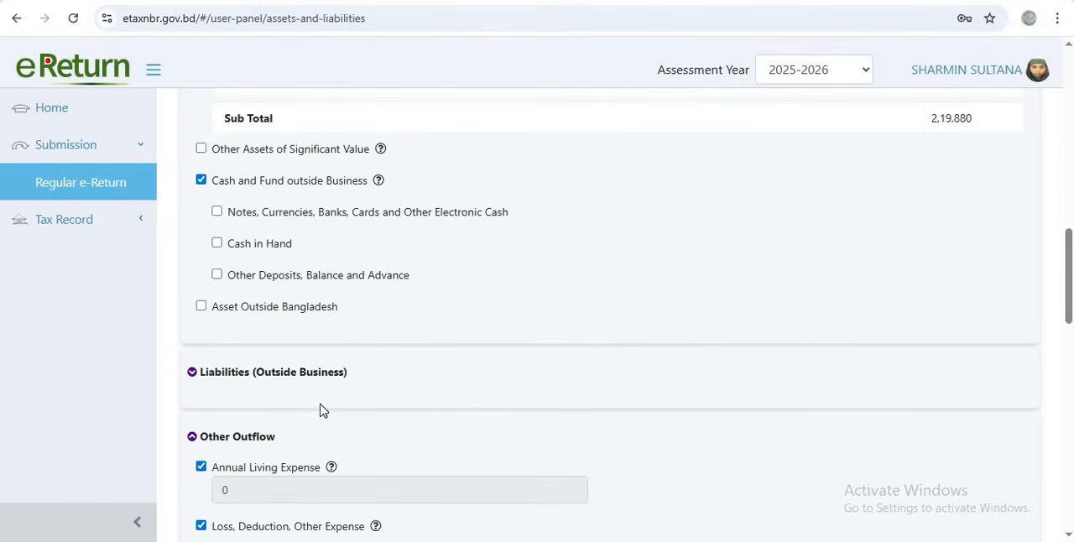
pyautogui.scroll(-1, 339, 396)
pyautogui.scroll(-1, 341, 394)
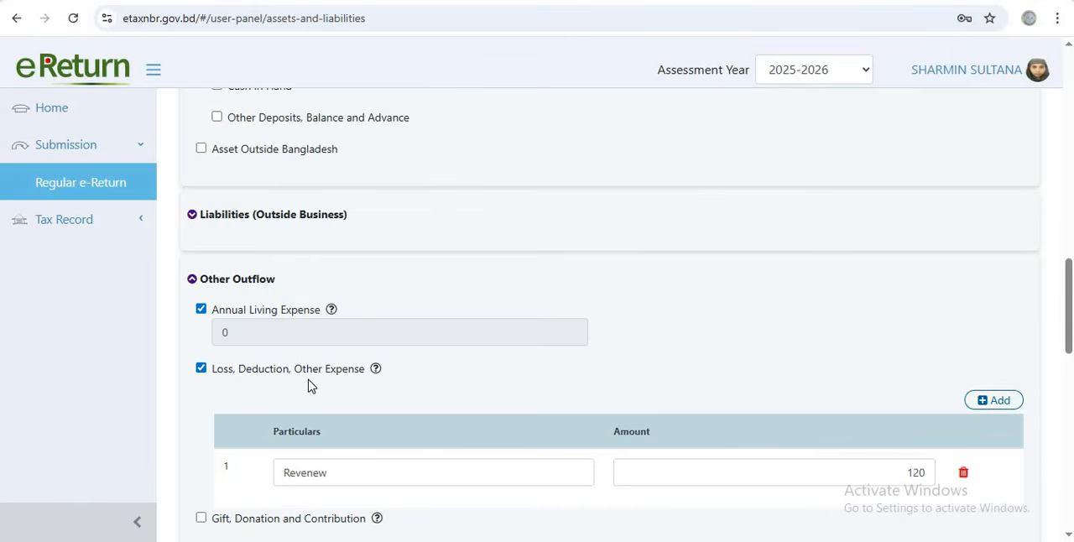
pyautogui.scroll(-2, 324, 384)
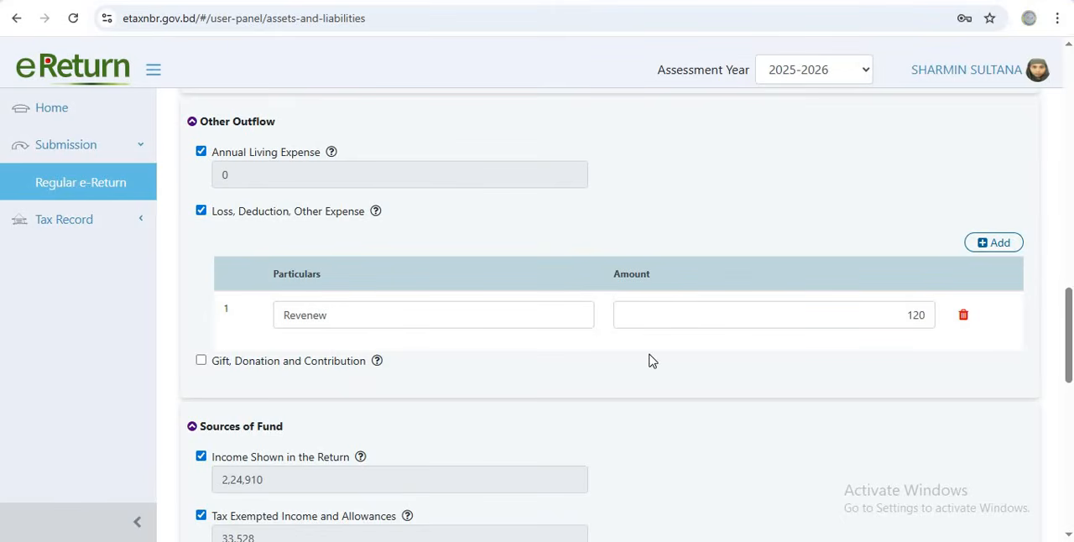
pyautogui.scroll(-2, 538, 358)
pyautogui.scroll(-2, 533, 357)
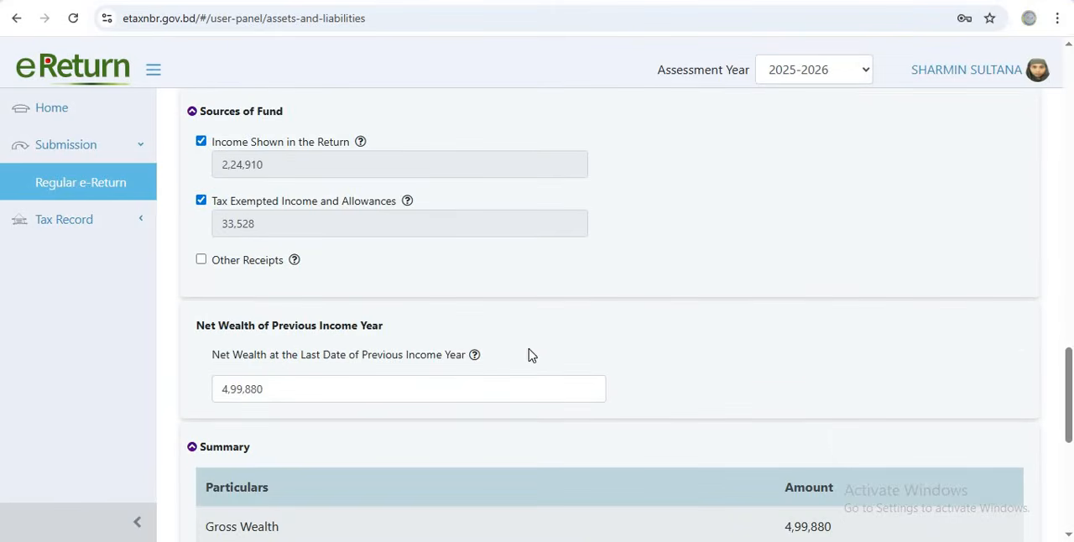
pyautogui.scroll(-3, 411, 349)
pyautogui.scroll(-3, 412, 348)
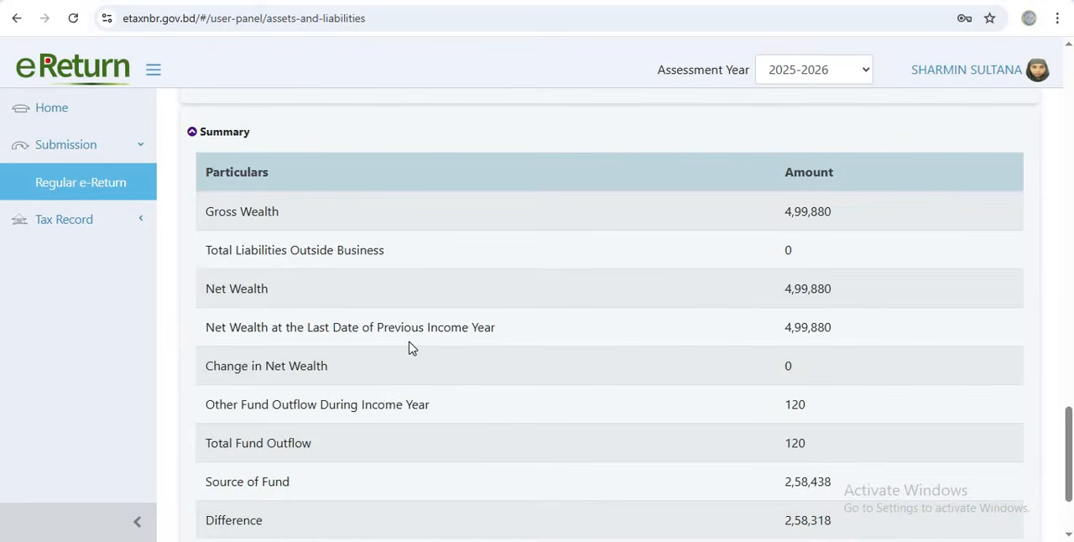
# Add a second Loss, Deduction, Other Expense entry under Other Outflow: Teachers' Welfare Association with an amount of 8,472
pyautogui.scroll(1, 409, 344)
pyautogui.scroll(7, 409, 338)
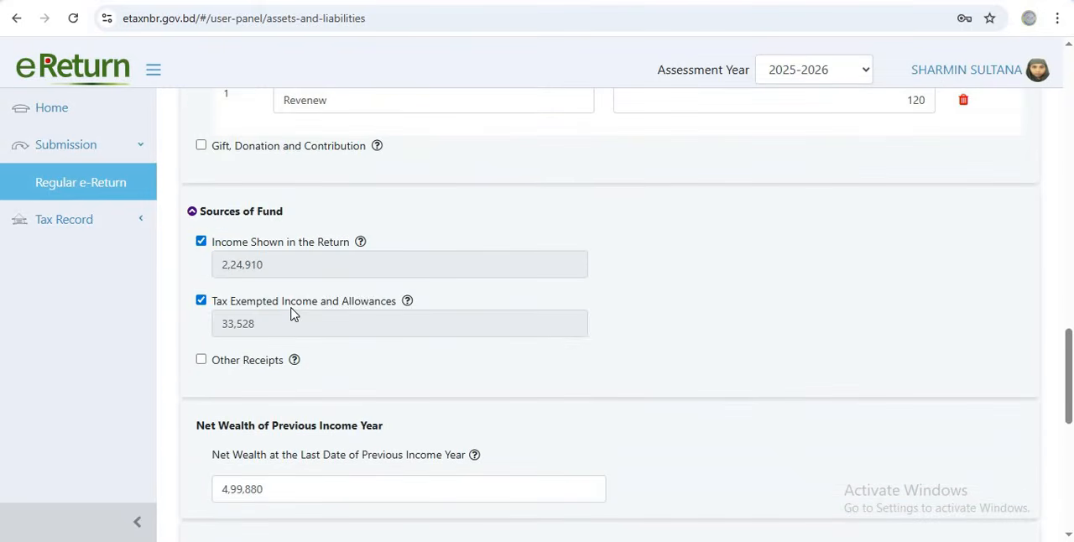
pyautogui.scroll(3, 302, 289)
pyautogui.scroll(1, 277, 269)
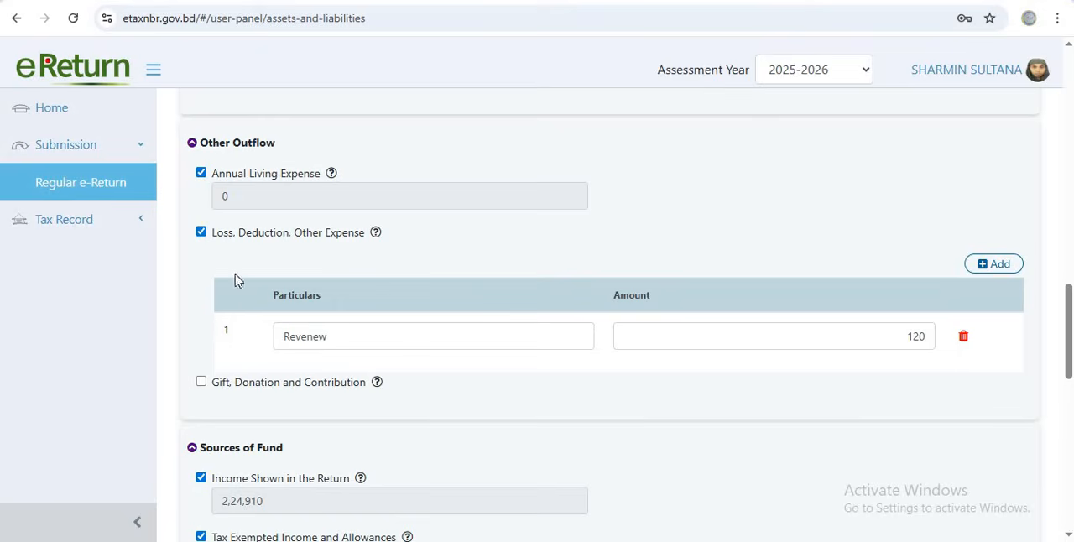
pyautogui.click(999, 264)
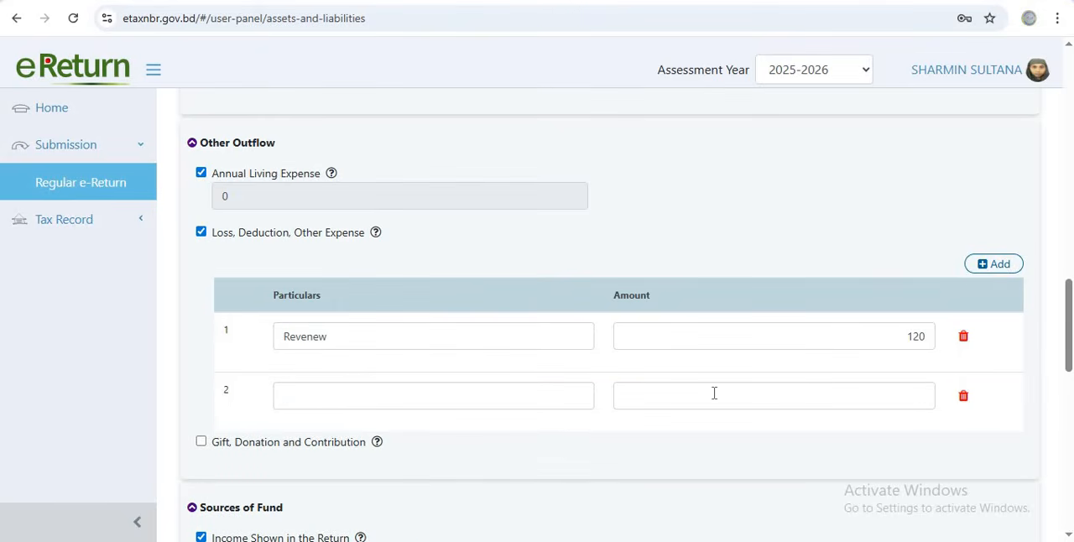
pyautogui.click(973, 267)
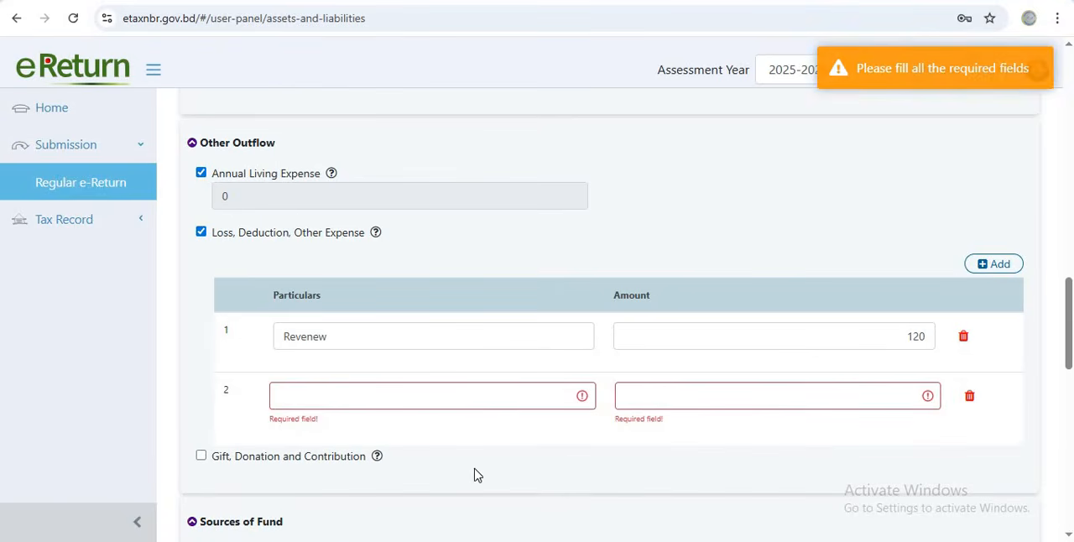
pyautogui.click(495, 400)
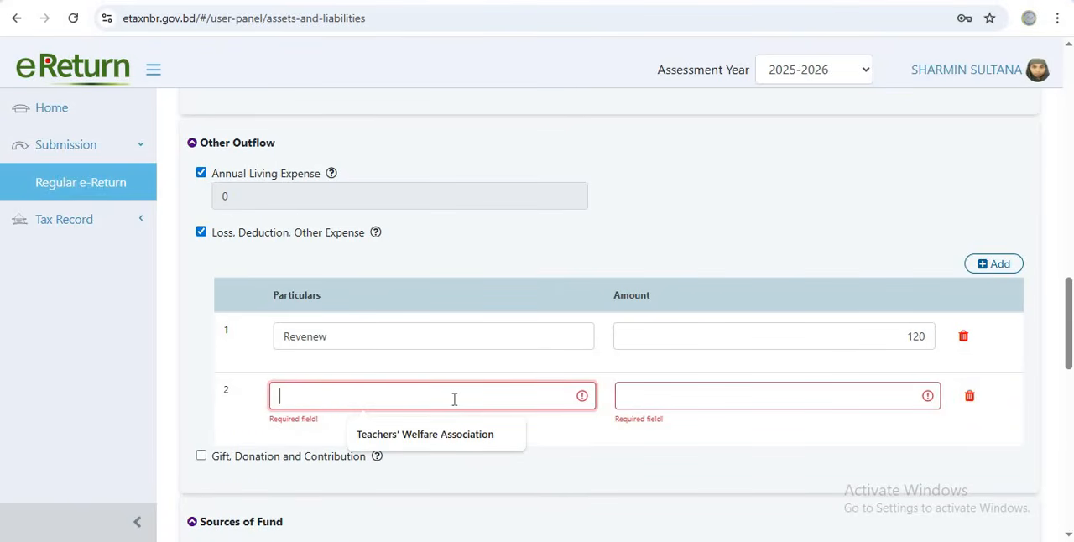
pyautogui.click(433, 434)
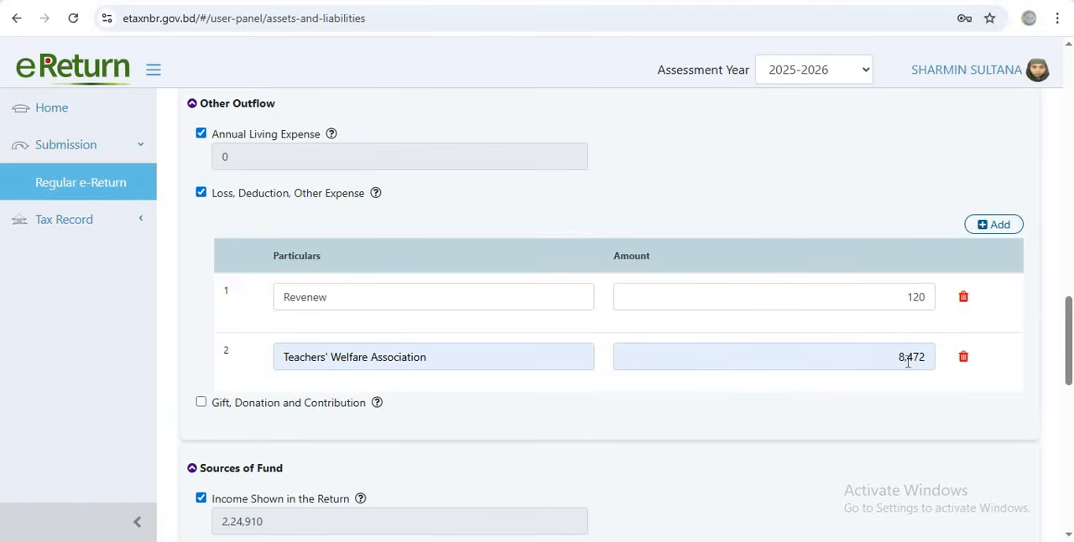
# Record a Provident Fund and Other Fund entry with the employer's name, fund particulars RPF, the account number and a balance of 12,696
pyautogui.scroll(4, 764, 383)
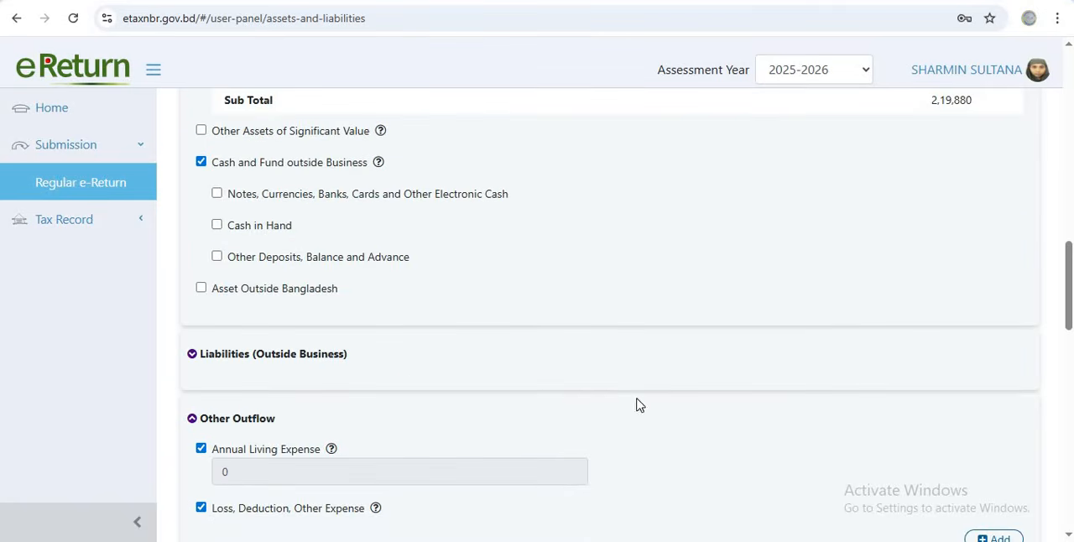
pyautogui.scroll(4, 491, 377)
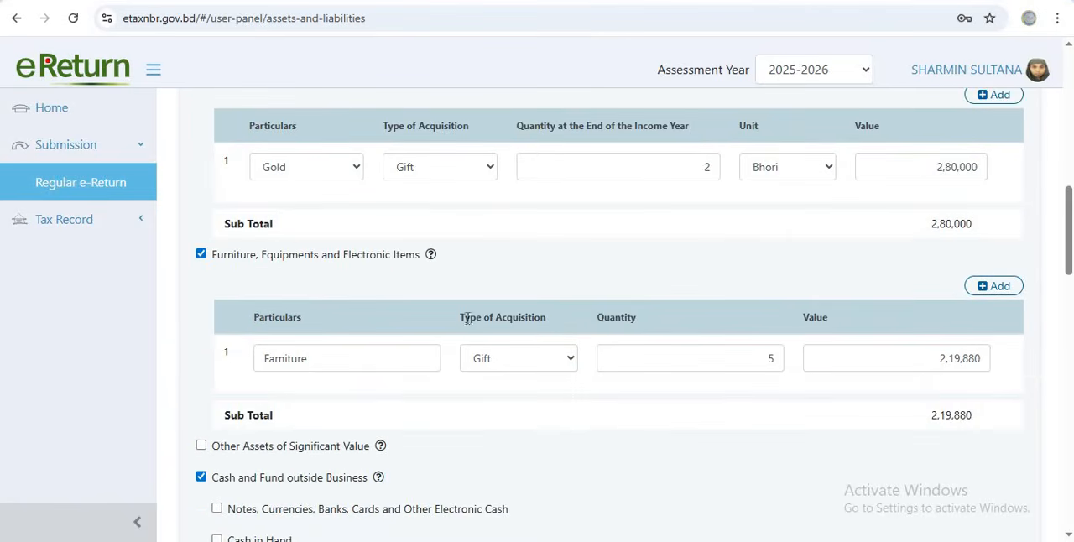
pyautogui.scroll(4, 468, 319)
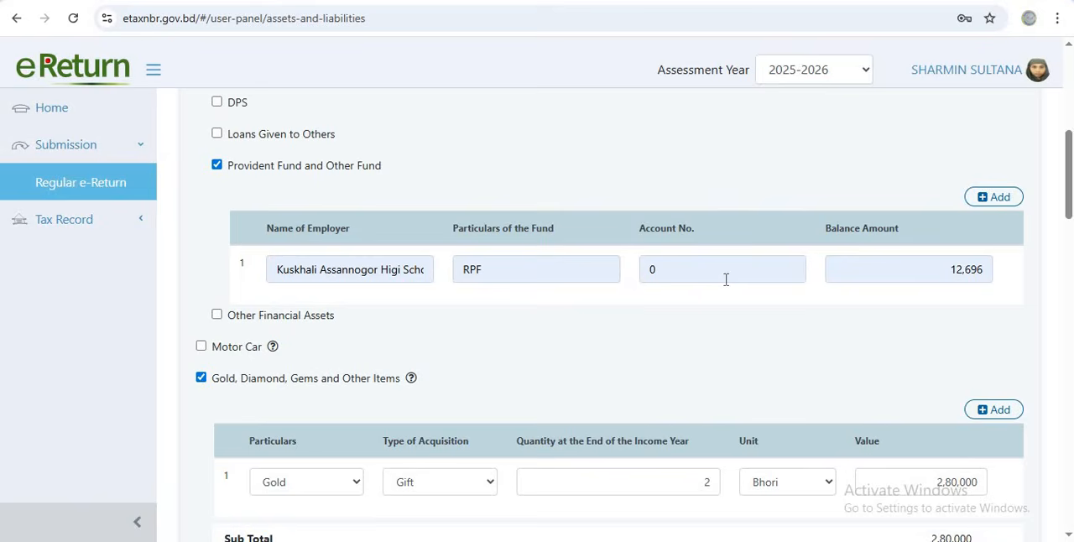
# Review the provident fund entry and cash categories alongside the expense entries under Other Outflow
pyautogui.scroll(-8, 707, 278)
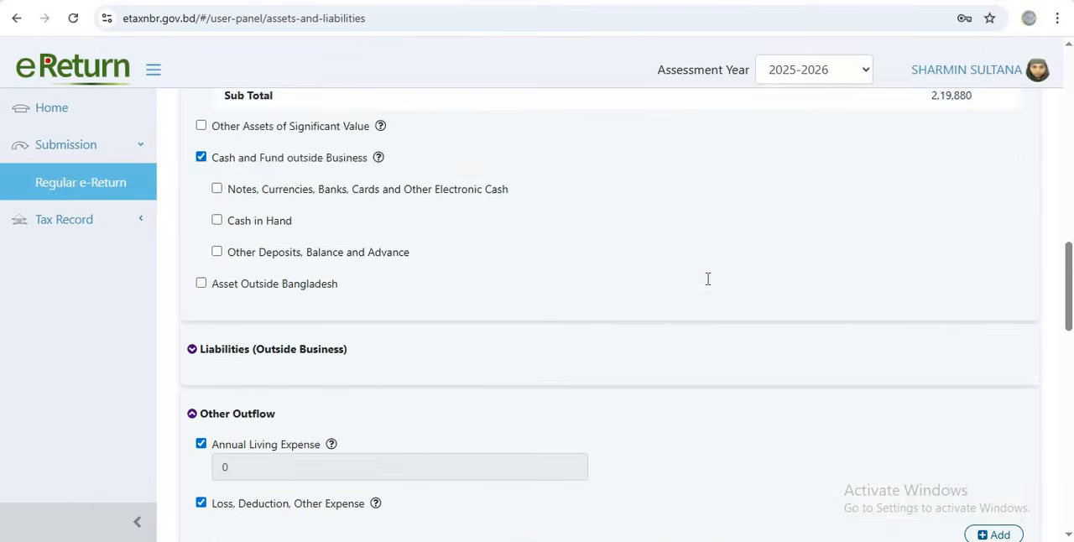
pyautogui.scroll(3, 647, 294)
pyautogui.scroll(1, 587, 312)
pyautogui.scroll(-3, 547, 319)
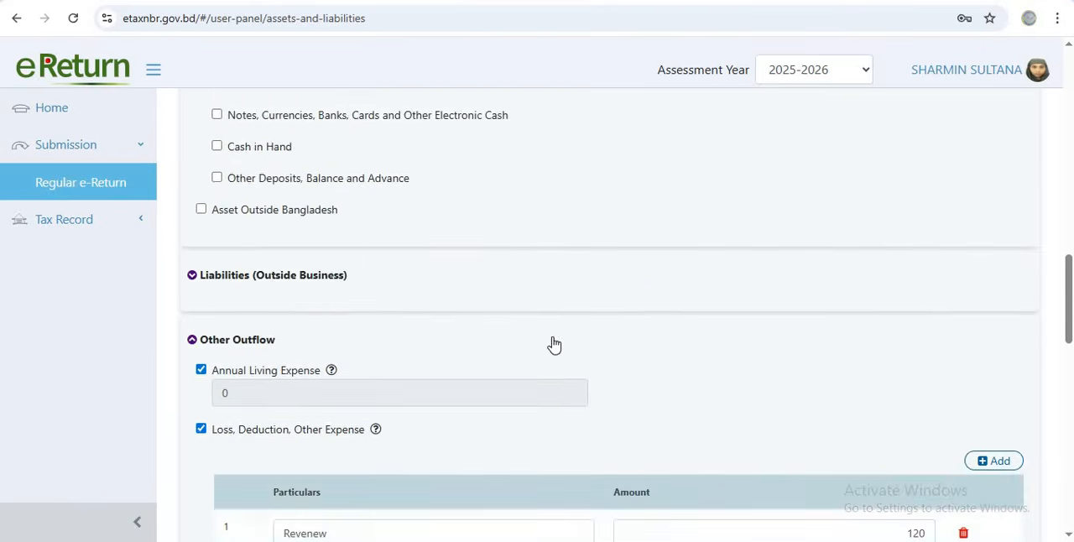
pyautogui.scroll(4, 394, 290)
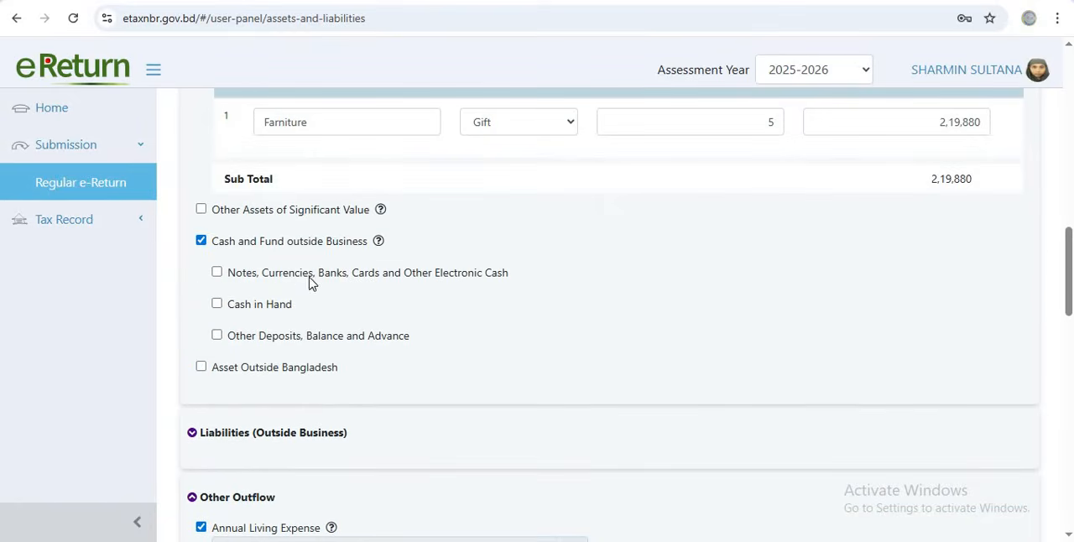
pyautogui.scroll(-7, 300, 286)
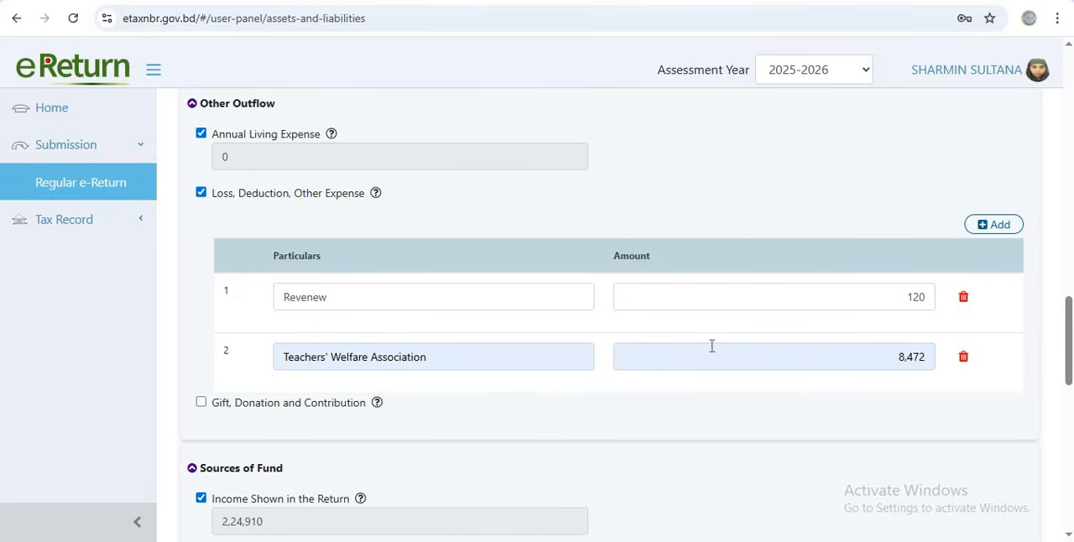
pyautogui.scroll(4, 444, 215)
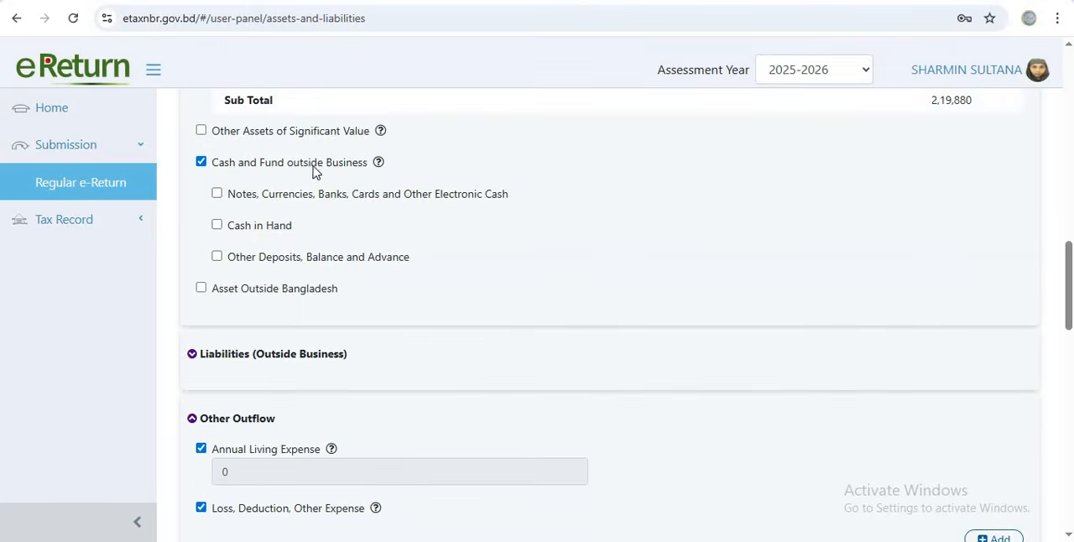
pyautogui.scroll(8, 315, 172)
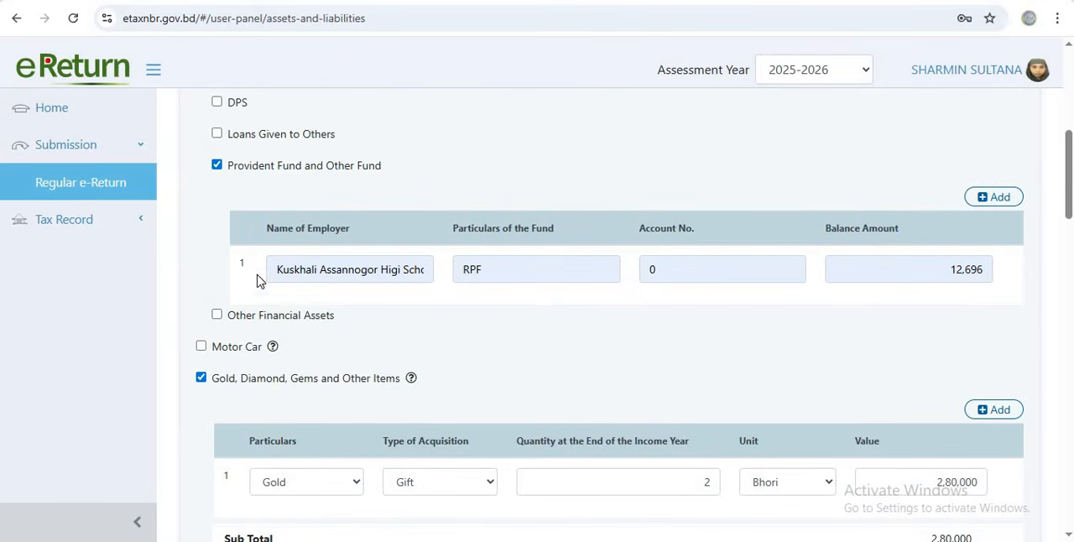
pyautogui.scroll(-4, 646, 337)
pyautogui.scroll(-8, 587, 339)
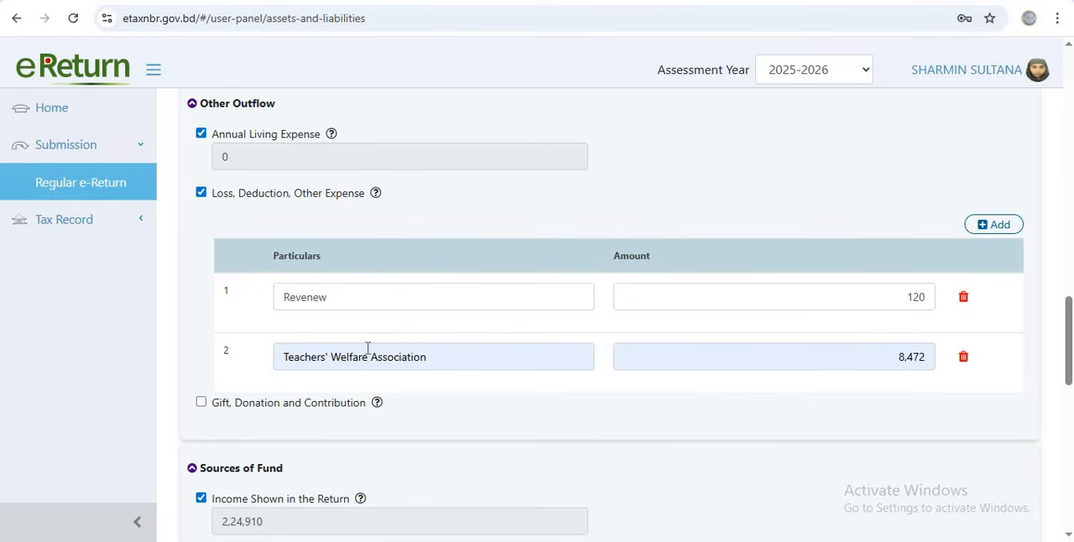
# Examine the Sources of Fund amounts and the net wealth at the last date of the previous income year
pyautogui.scroll(-4, 492, 333)
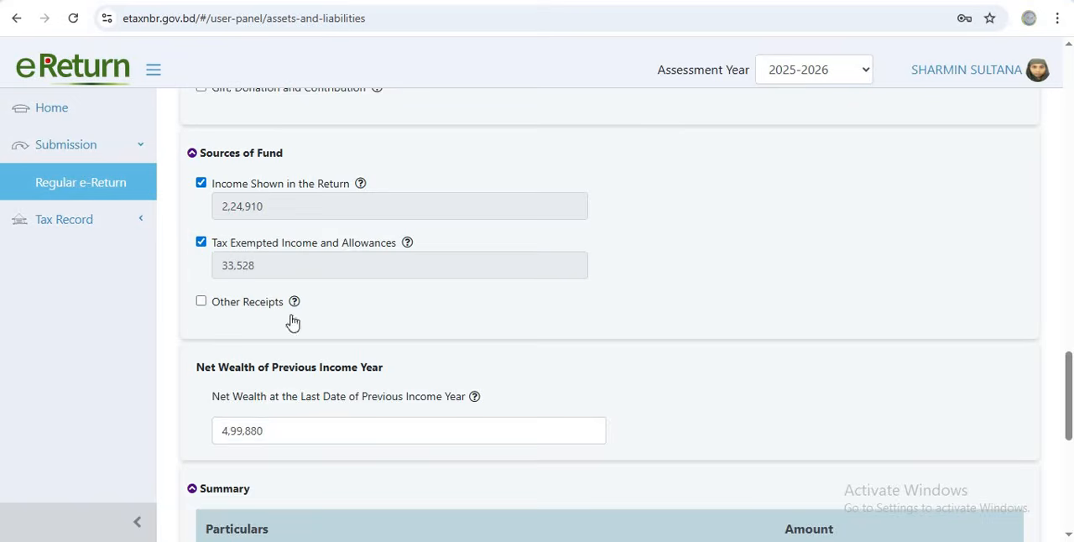
pyautogui.scroll(2, 287, 321)
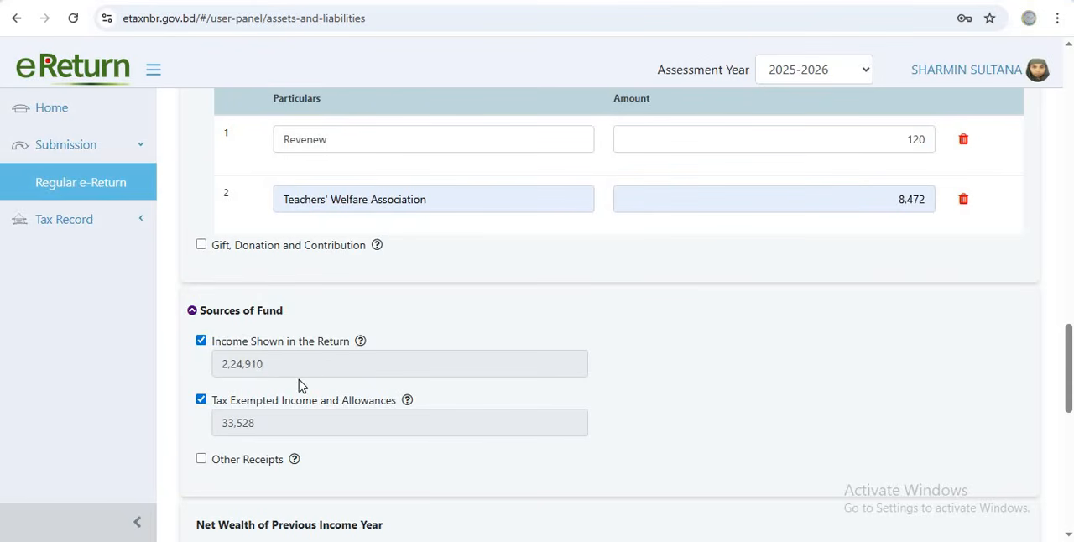
pyautogui.scroll(-3, 293, 393)
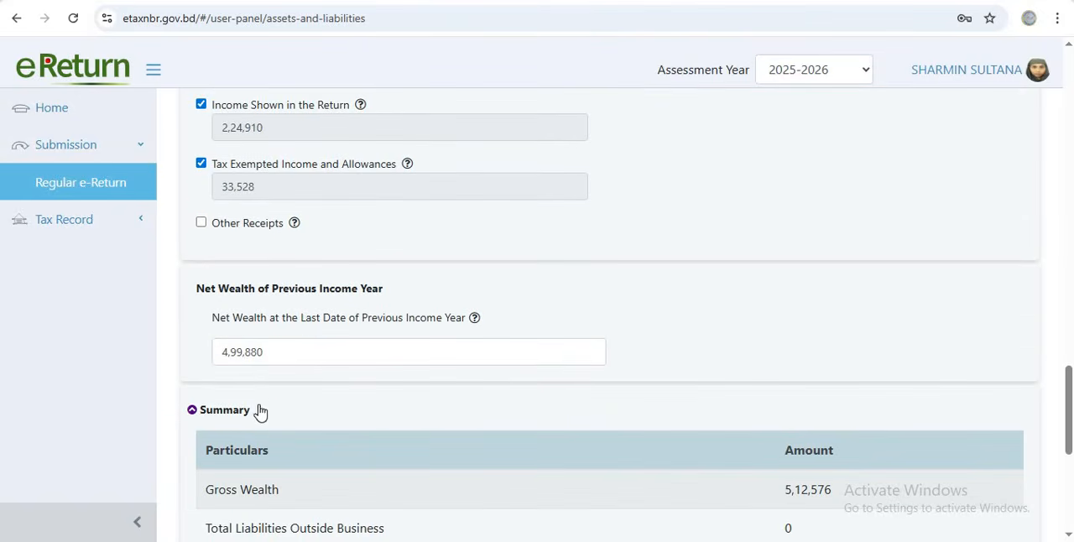
pyautogui.scroll(-1, 270, 408)
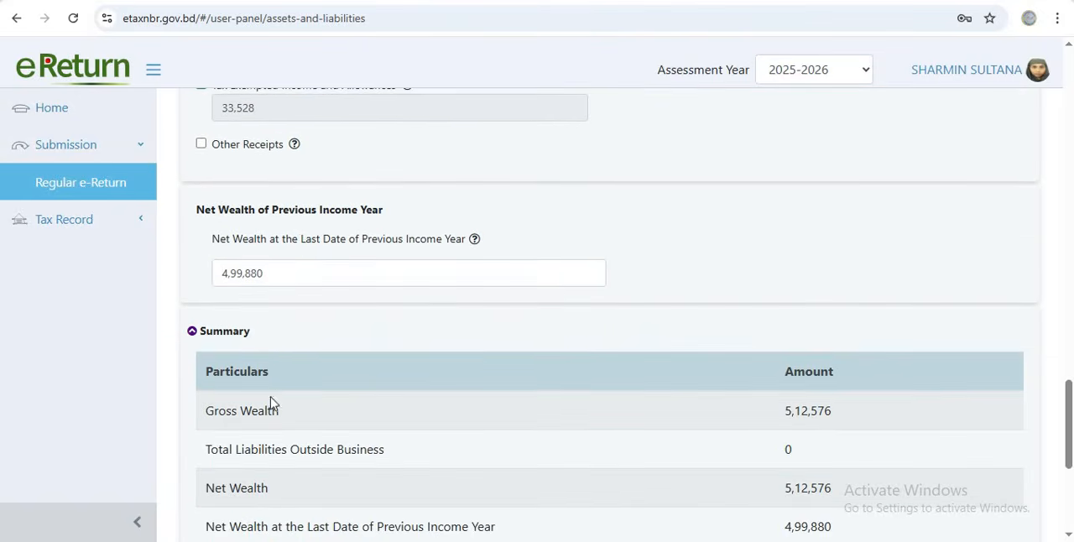
pyautogui.moveTo(267, 273); pyautogui.dragTo(212, 272)
pyautogui.click(287, 282)
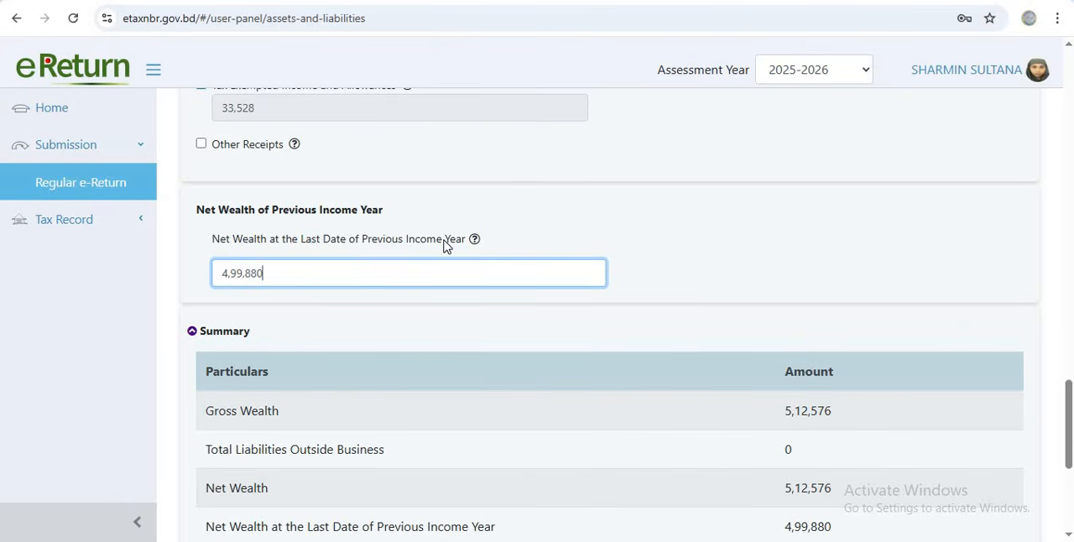
# Examine the wealth summary, comparing the change in net wealth, fund outflow, source of fund and difference with the outflow entries
pyautogui.scroll(-4, 343, 283)
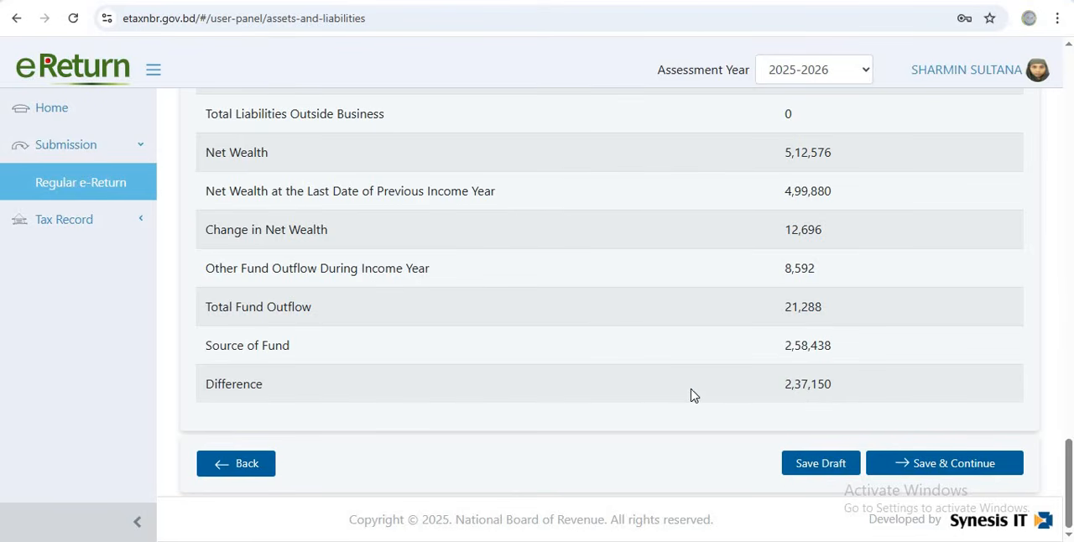
pyautogui.scroll(3, 691, 393)
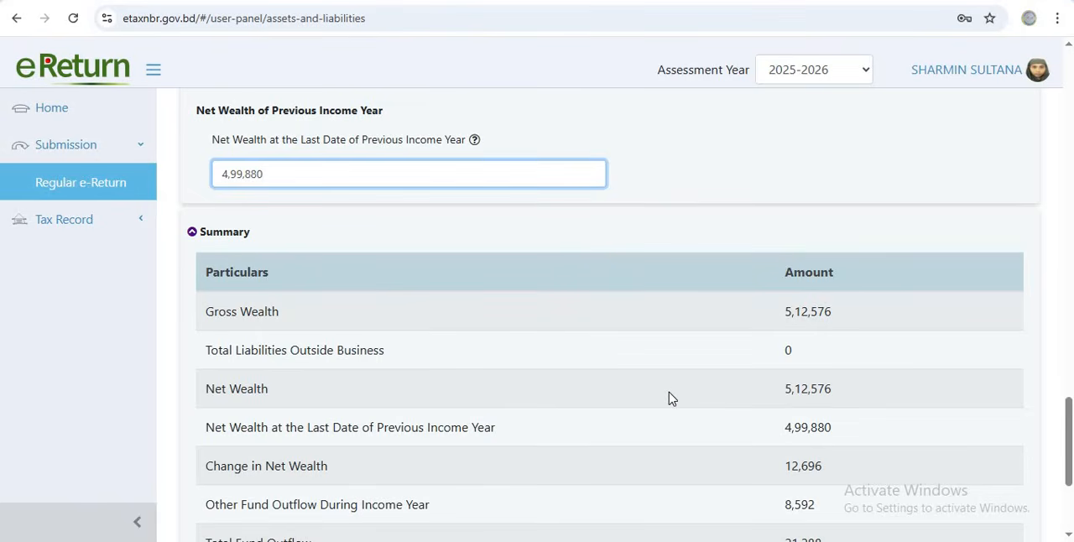
pyautogui.scroll(-3, 668, 398)
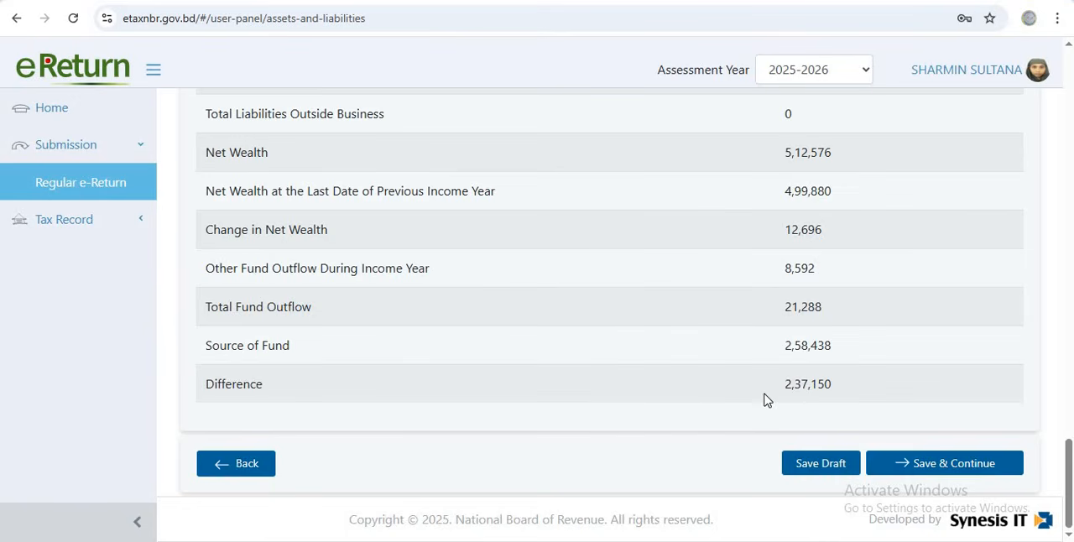
pyautogui.scroll(2, 766, 399)
pyautogui.scroll(-2, 764, 402)
pyautogui.scroll(9, 722, 377)
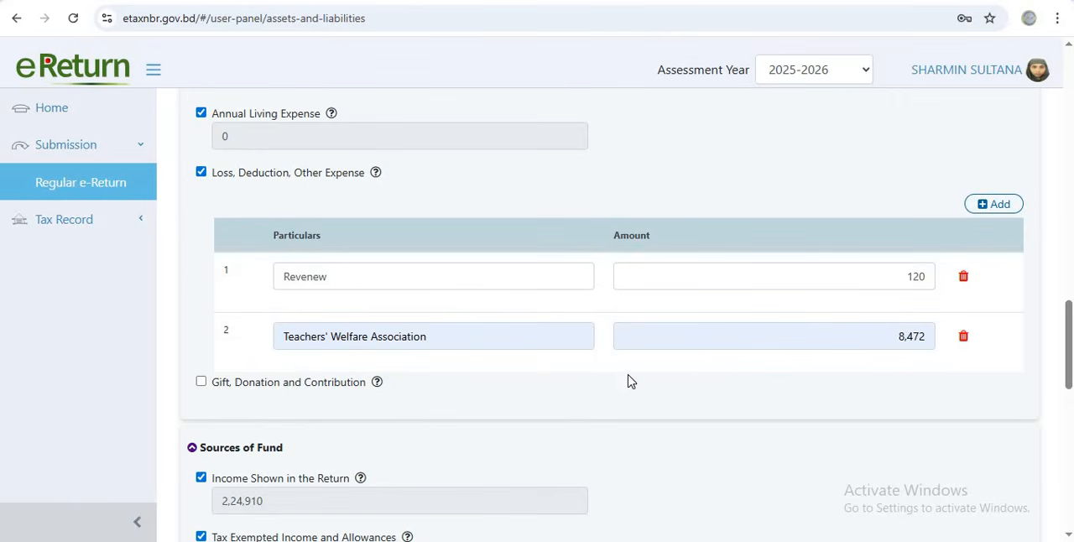
pyautogui.scroll(-5, 631, 388)
pyautogui.scroll(-3, 628, 384)
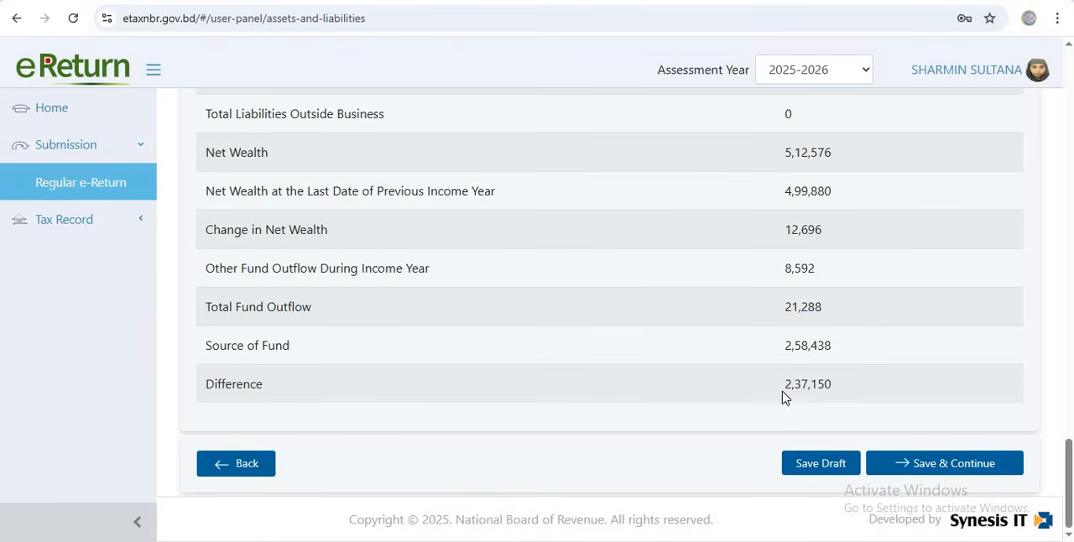
pyautogui.scroll(1, 777, 394)
pyautogui.scroll(1, 777, 395)
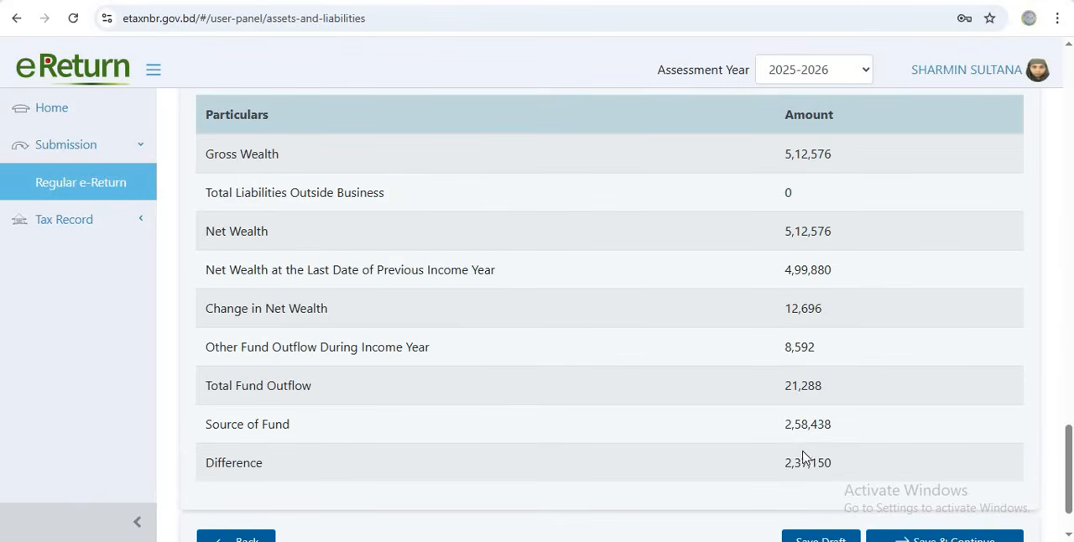
pyautogui.scroll(2, 775, 453)
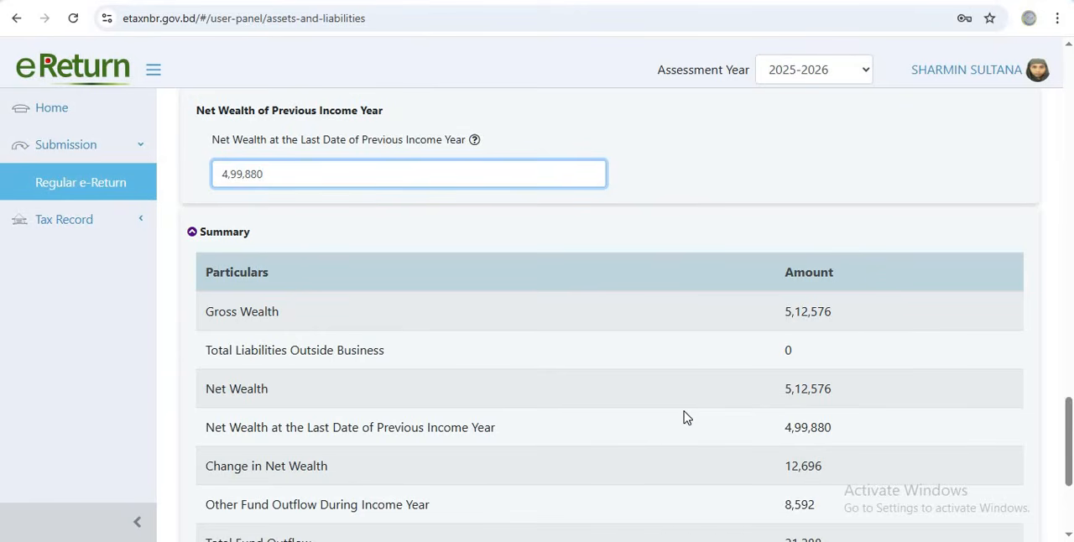
pyautogui.scroll(-3, 684, 417)
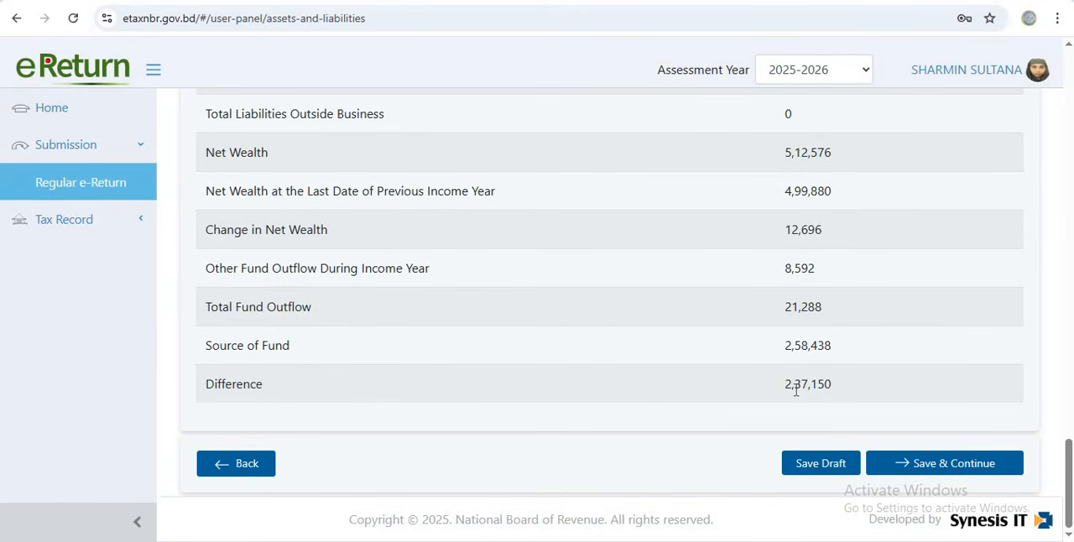
# Include Cash in Hand with 50,000 BDT at the end of the income year, and check the difference in the summary
pyautogui.scroll(4, 795, 388)
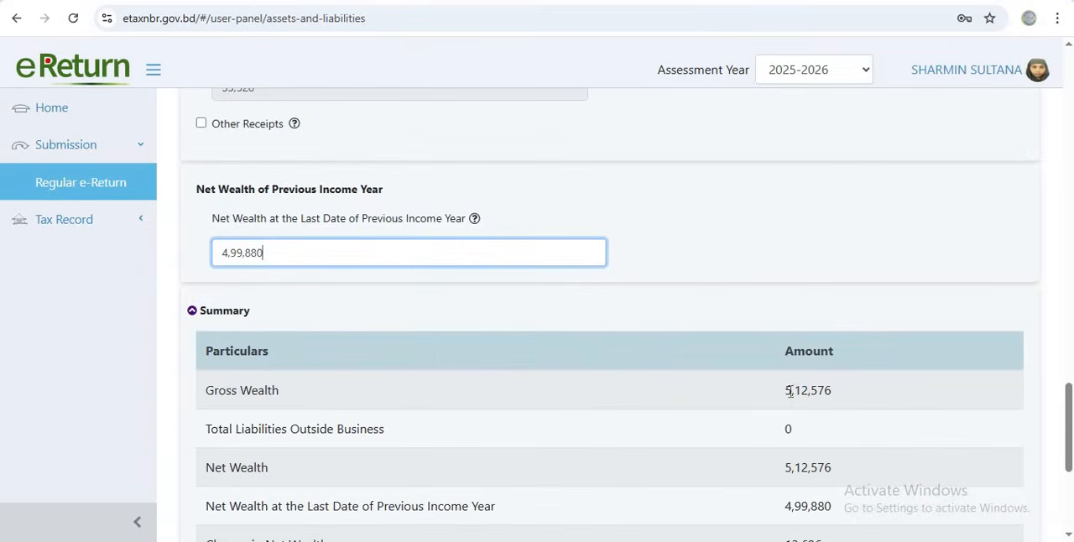
pyautogui.scroll(1, 606, 345)
pyautogui.scroll(5, 500, 329)
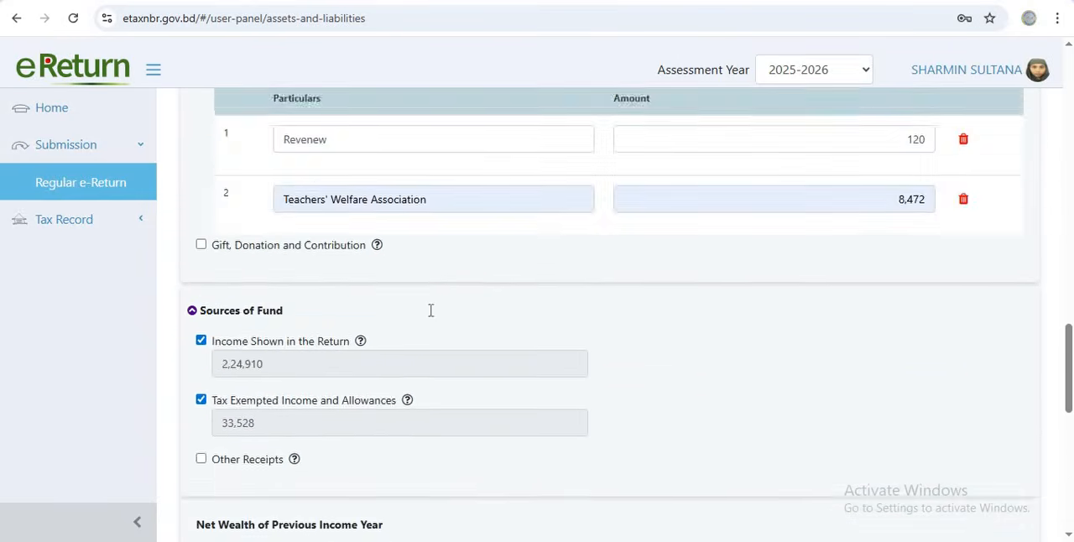
pyautogui.scroll(2, 336, 315)
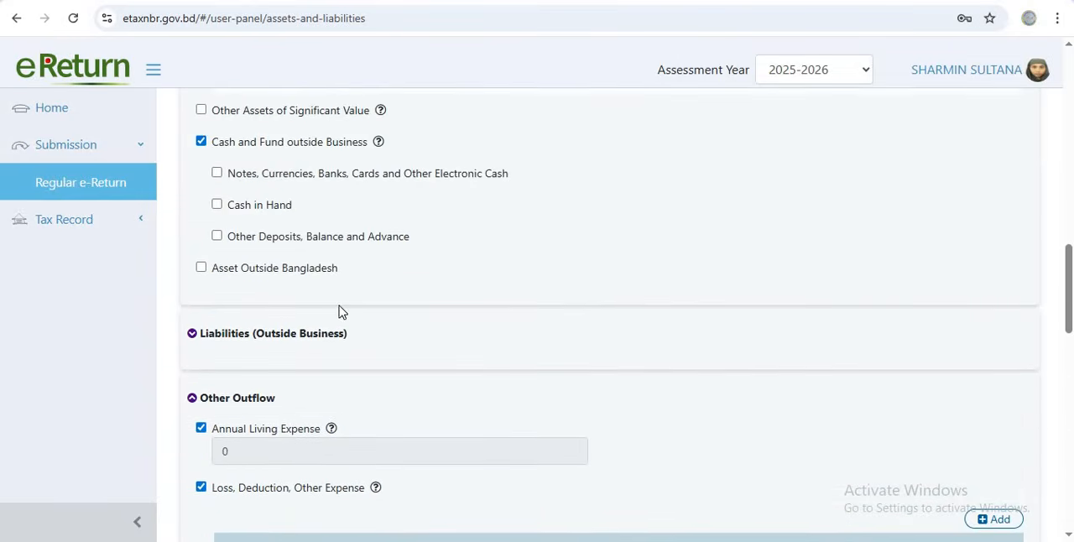
pyautogui.click(217, 204)
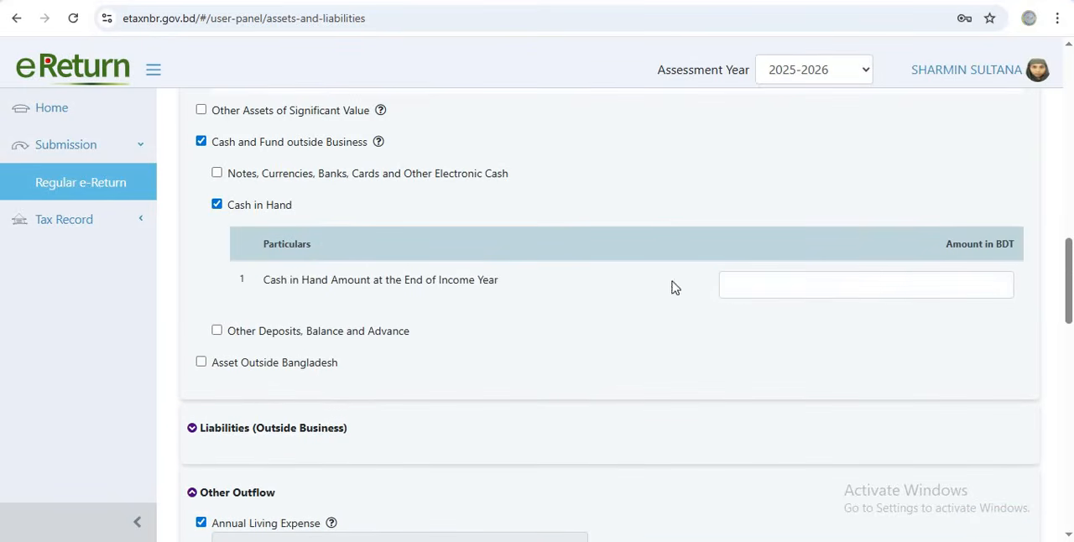
pyautogui.click(899, 286)
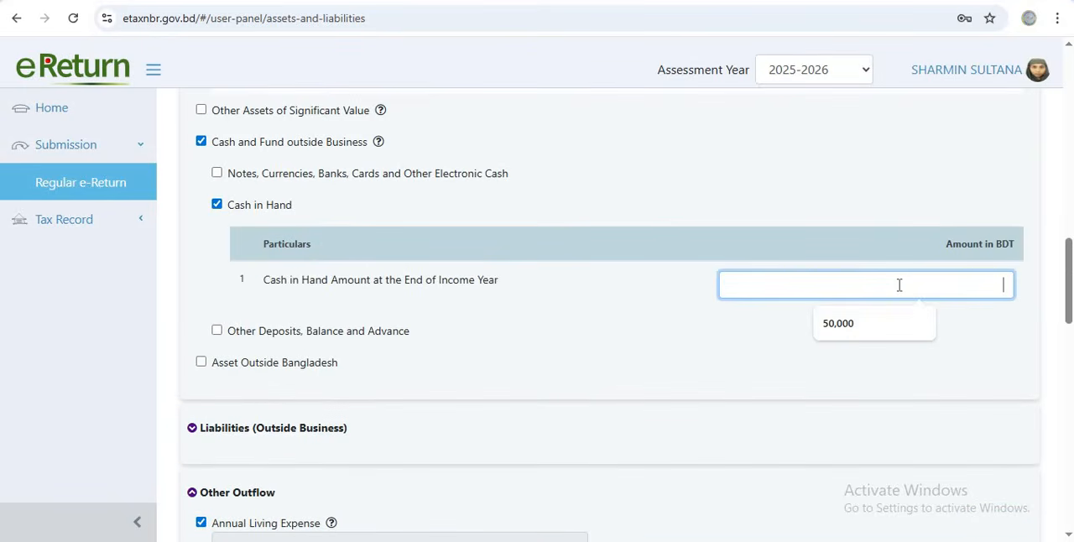
pyautogui.click(873, 329)
pyautogui.scroll(-15, 870, 321)
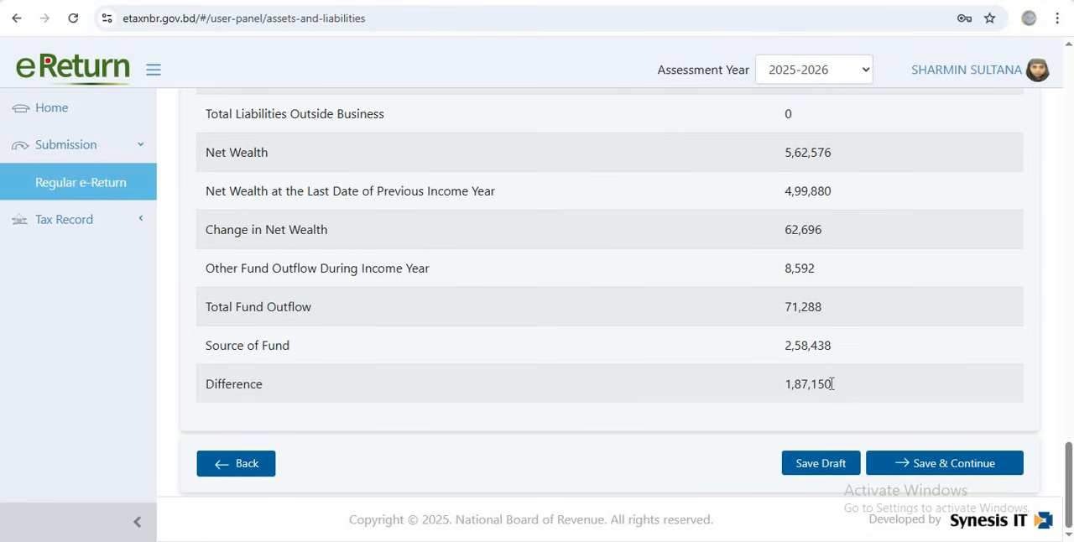
# Compare the difference in the wealth summary with the Cash in Hand amount and the expense entries under Other Outflow
pyautogui.scroll(4, 693, 344)
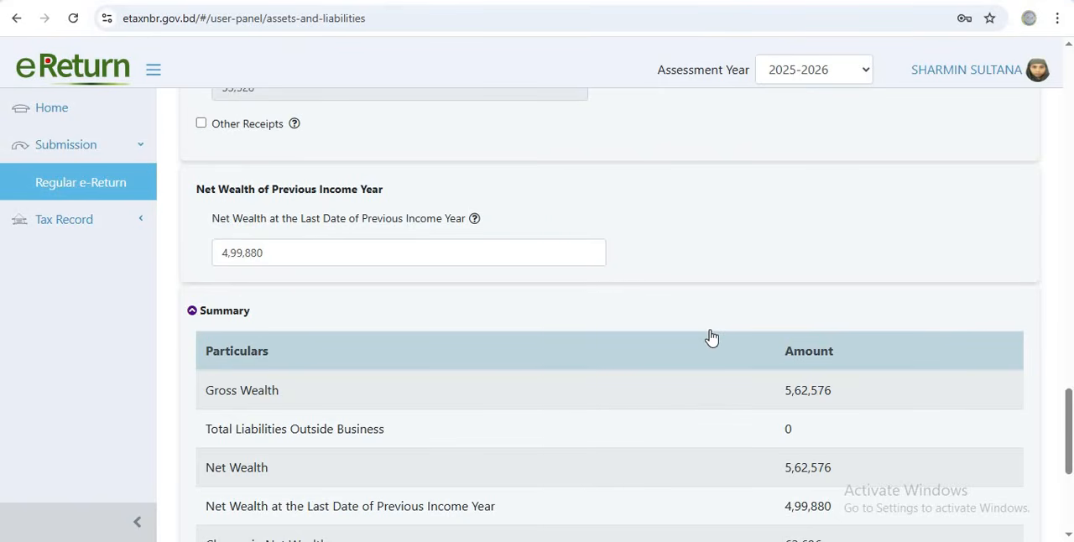
pyautogui.scroll(-4, 841, 386)
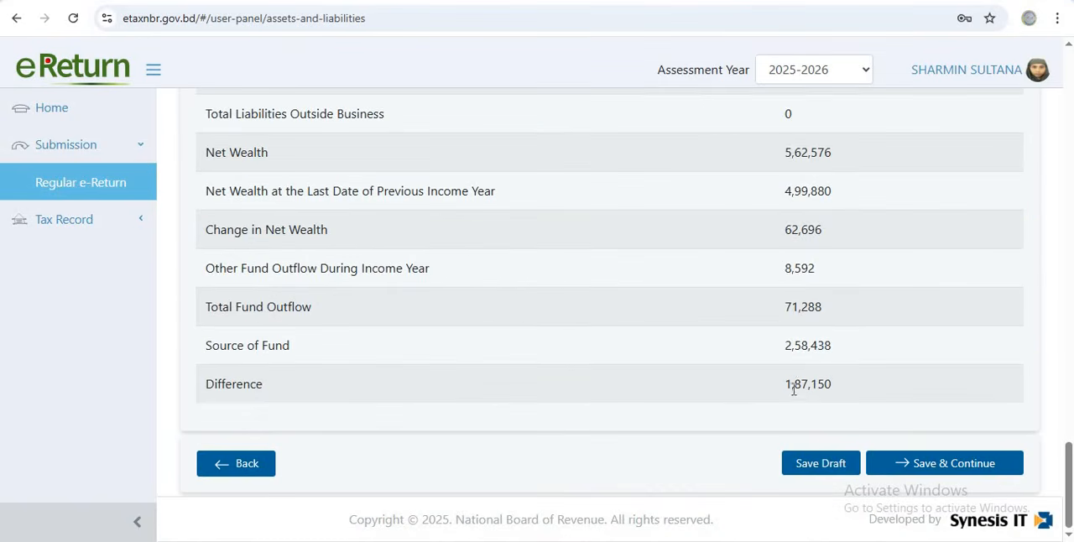
pyautogui.scroll(12, 774, 351)
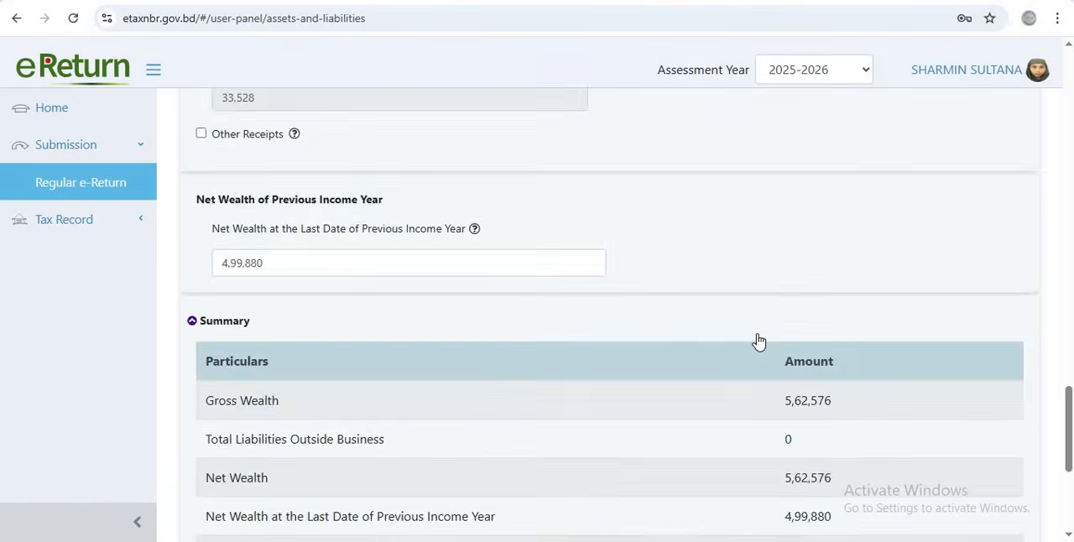
pyautogui.scroll(-12, 775, 348)
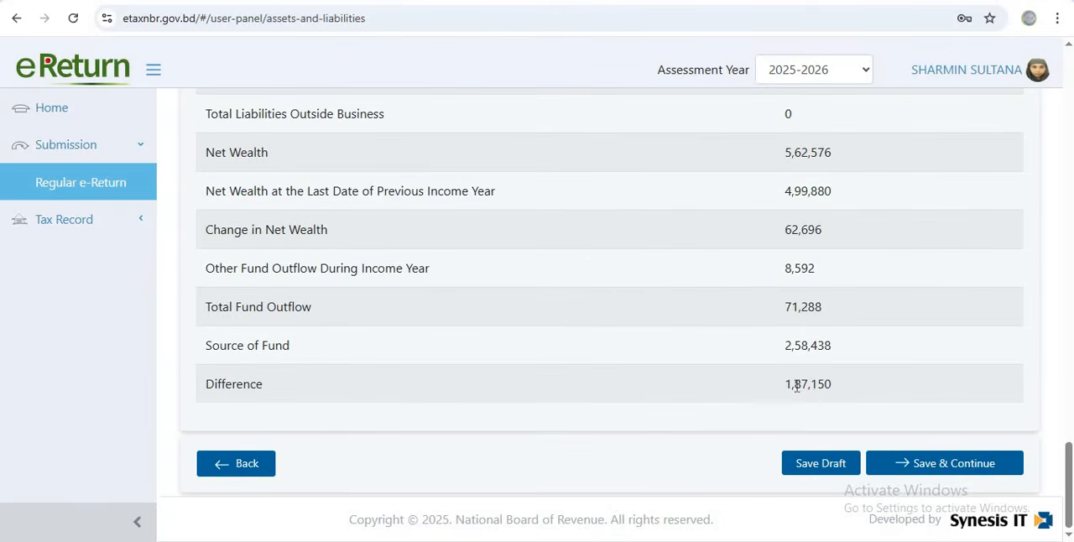
pyautogui.scroll(5, 796, 386)
pyautogui.scroll(-5, 819, 453)
pyautogui.scroll(15, 759, 360)
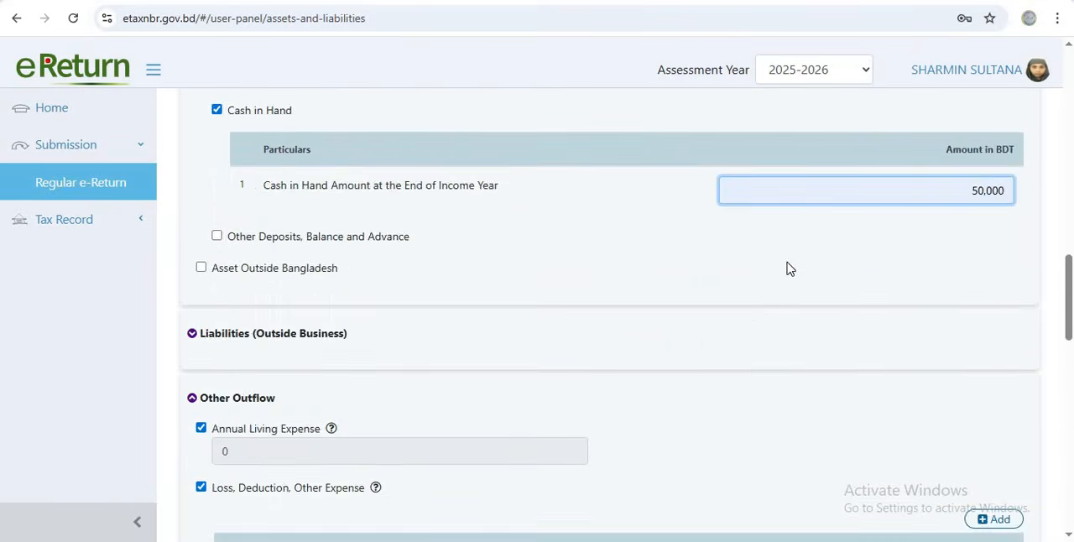
pyautogui.scroll(-9, 654, 318)
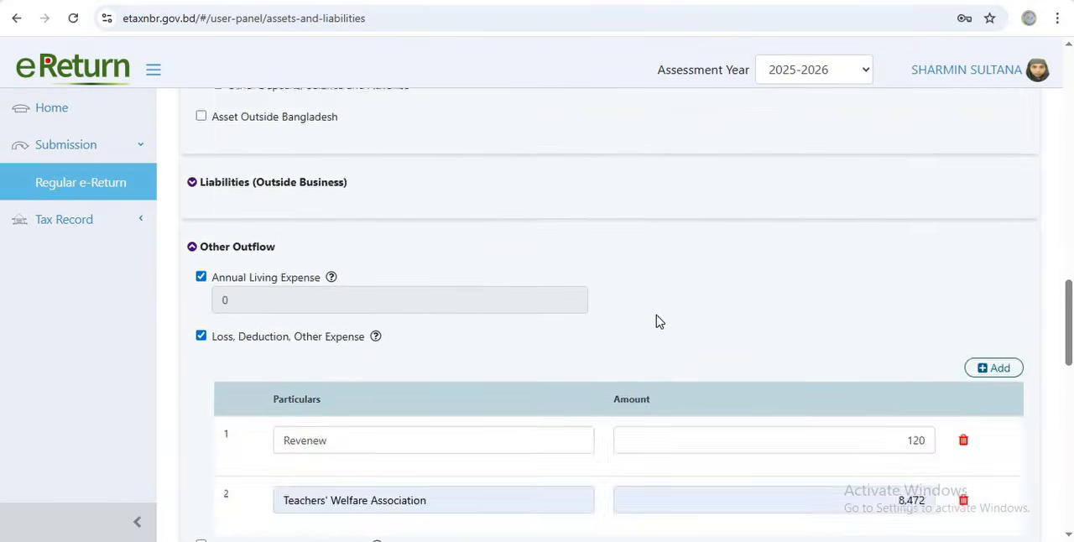
pyautogui.scroll(-5, 729, 385)
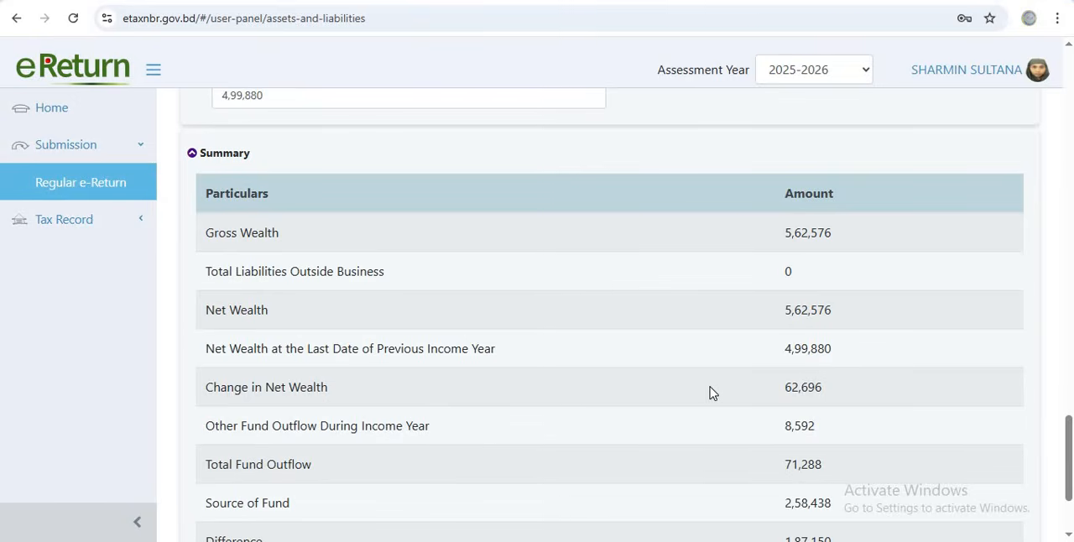
pyautogui.scroll(7, 811, 319)
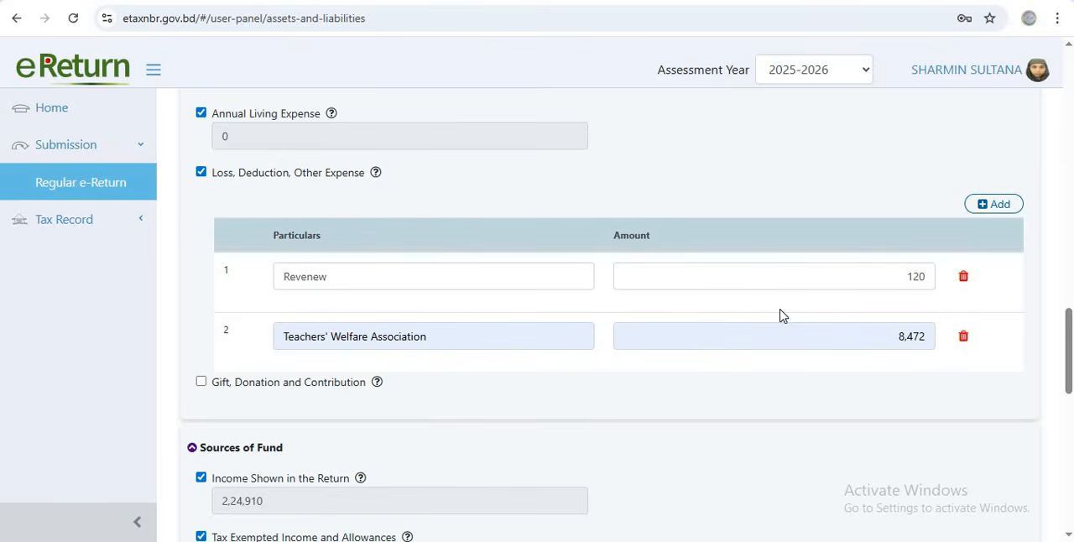
pyautogui.scroll(-8, 741, 327)
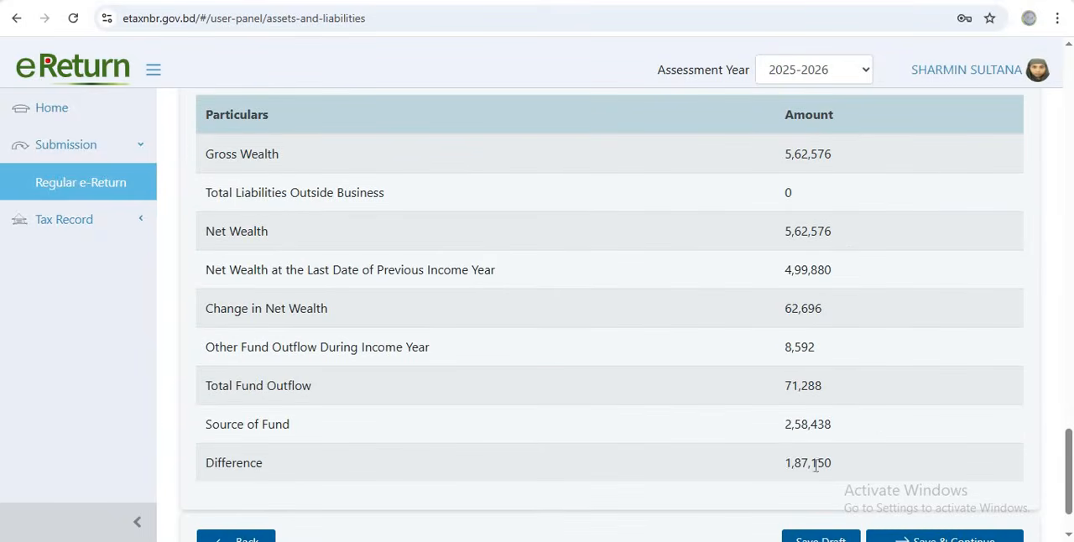
# Copy the summary's difference into the Expenditure section, setting Total Amount of Expense and Tax to 1,87,150, and save it
pyautogui.moveTo(785, 463); pyautogui.dragTo(843, 476)
pyautogui.rightClick(827, 468)
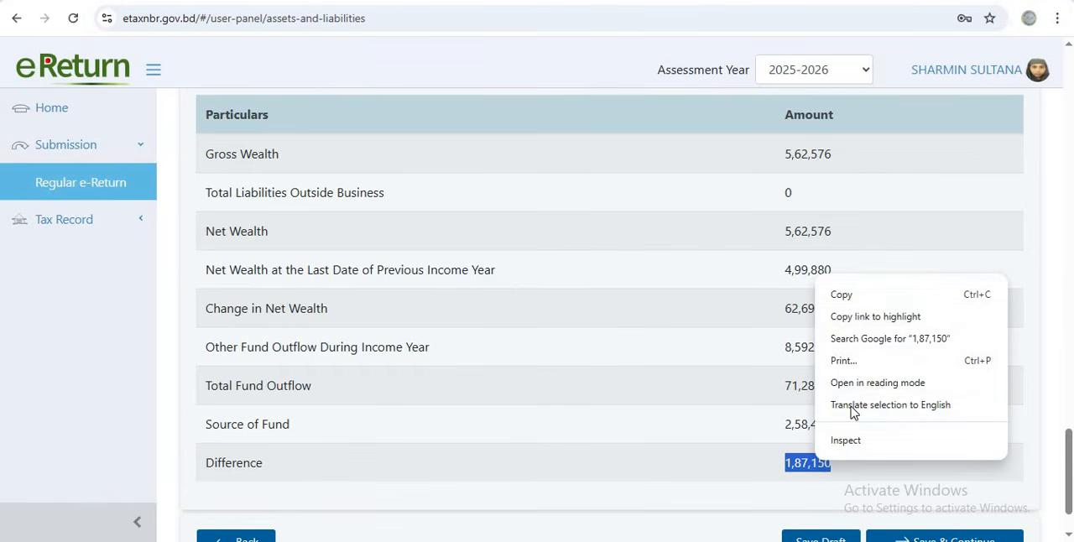
pyautogui.click(851, 299)
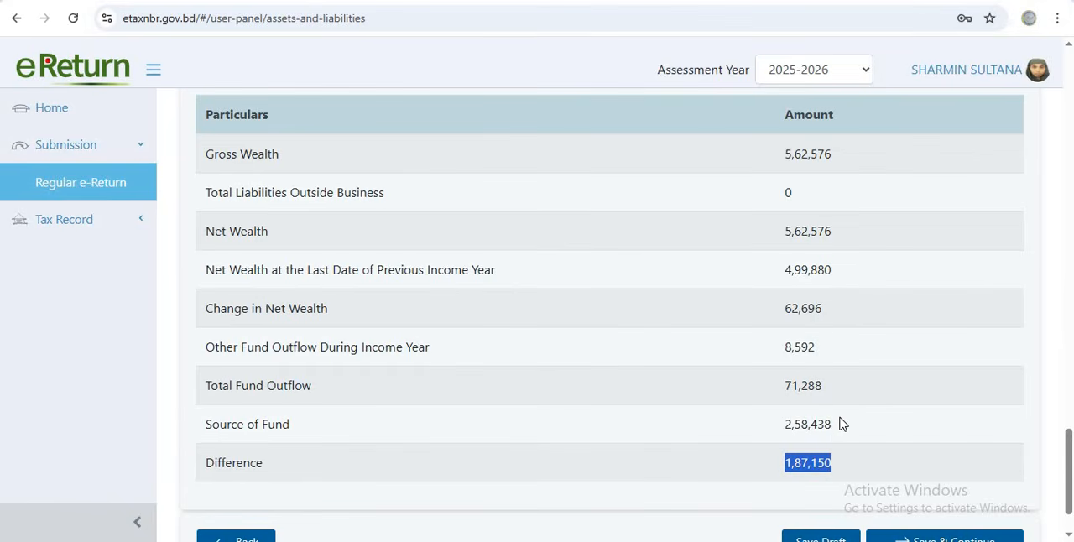
pyautogui.scroll(10, 733, 401)
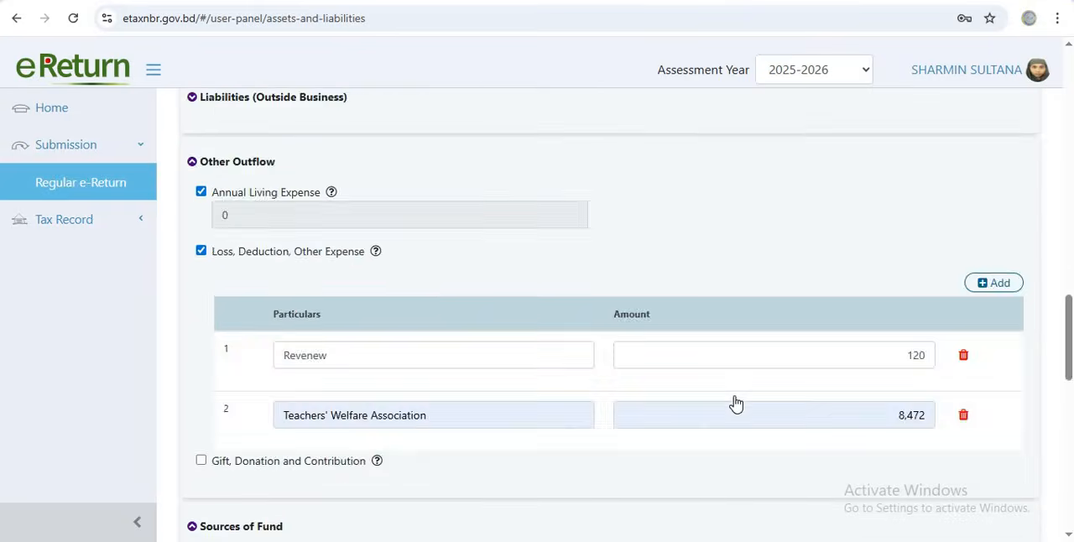
pyautogui.scroll(10, 728, 400)
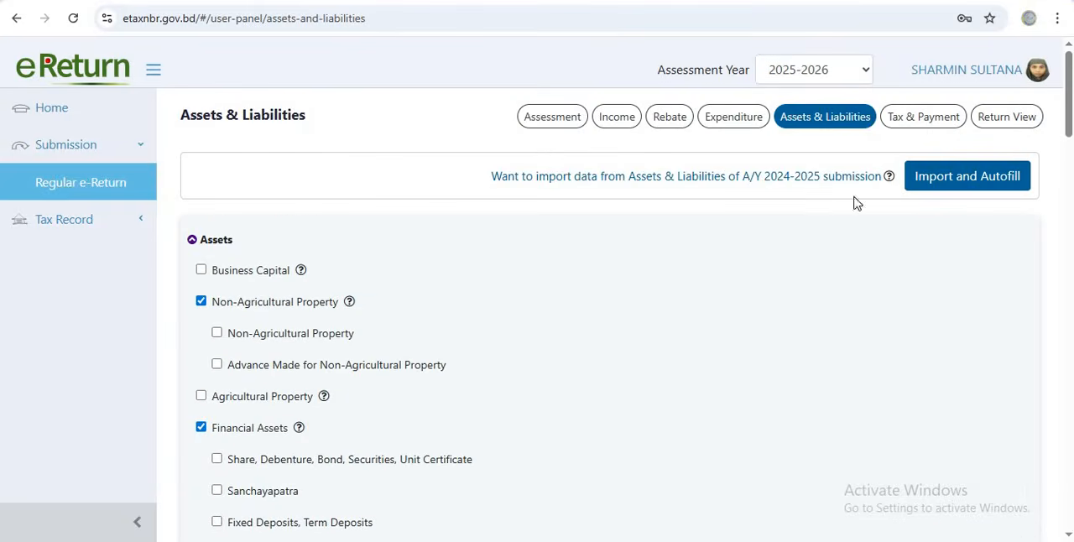
pyautogui.click(746, 119)
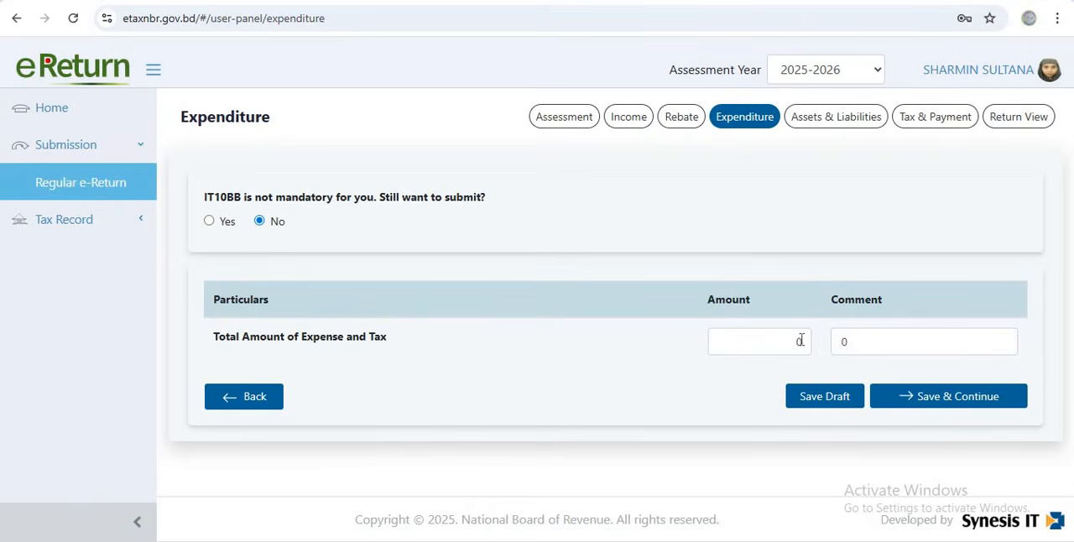
pyautogui.doubleClick(799, 340)
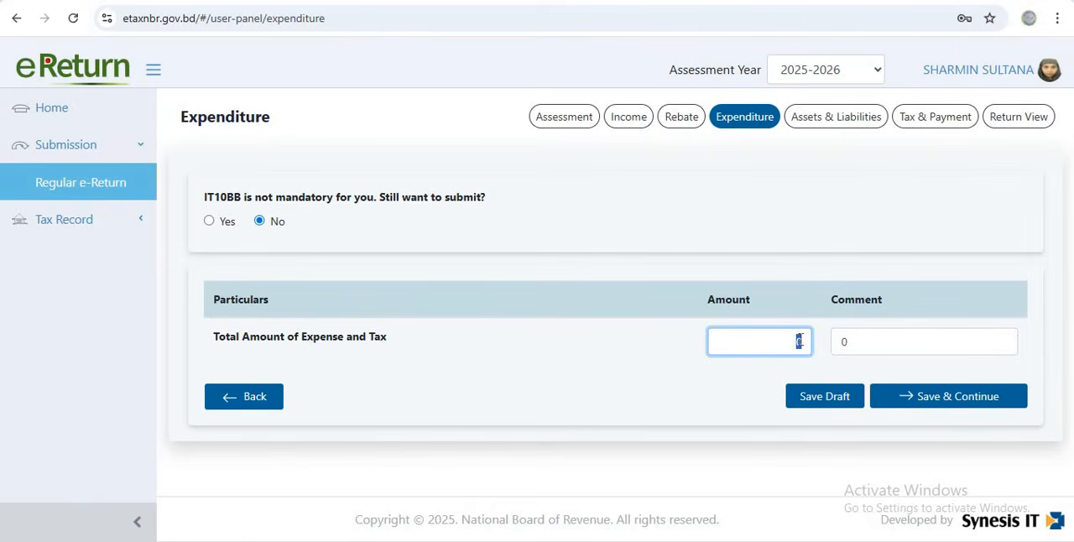
pyautogui.rightClick(800, 351)
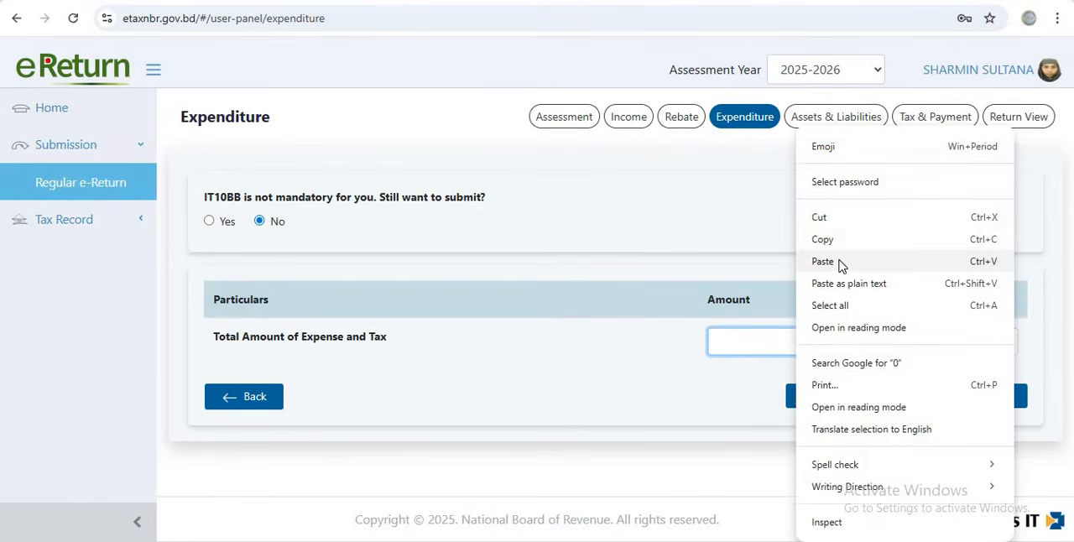
pyautogui.click(839, 261)
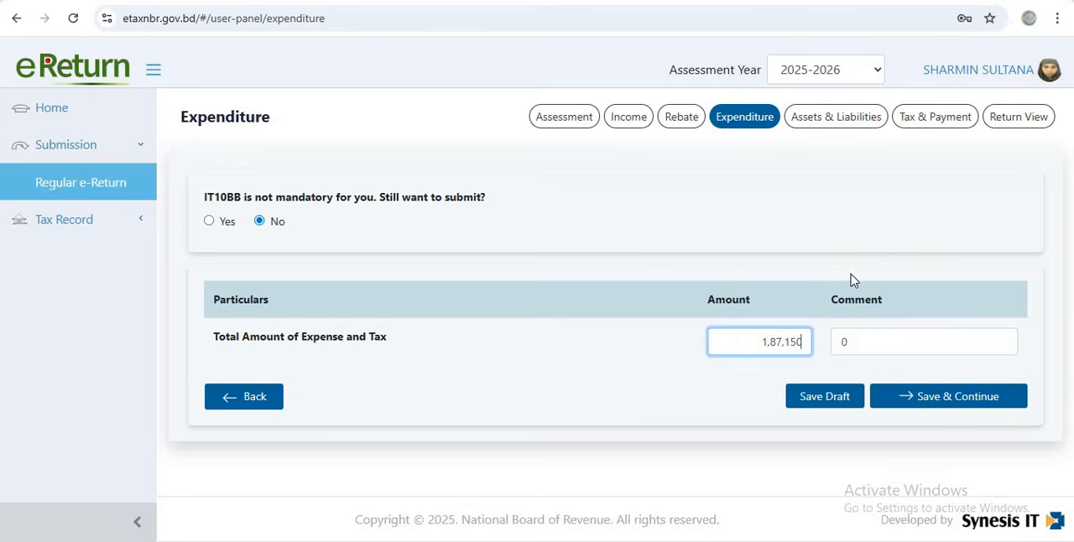
pyautogui.click(910, 399)
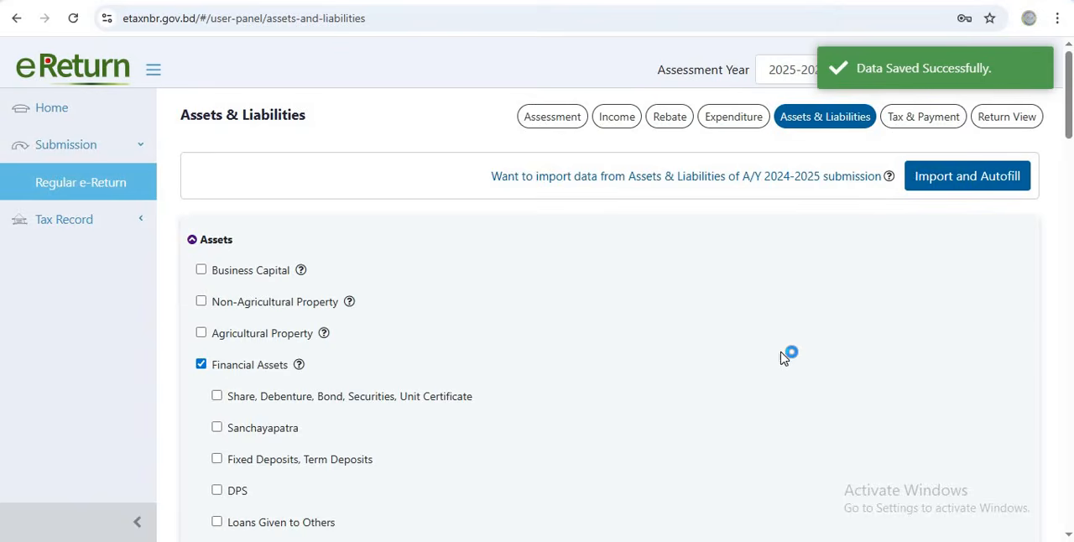
# Check the difference in the Assets & Liabilities summary, then save the section and continue to Tax & Payment
pyautogui.scroll(-15, 758, 297)
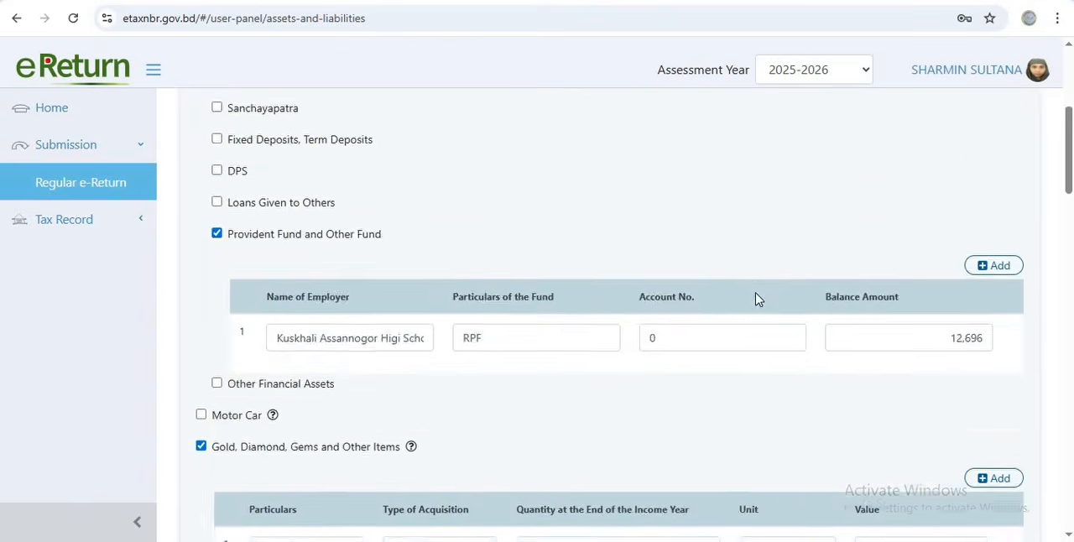
pyautogui.scroll(-10, 759, 295)
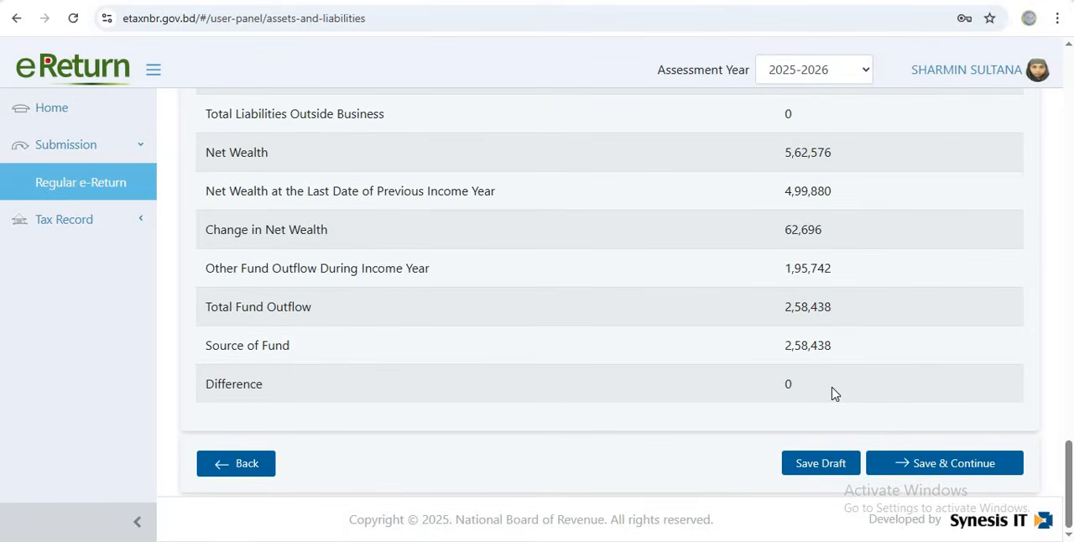
pyautogui.click(912, 470)
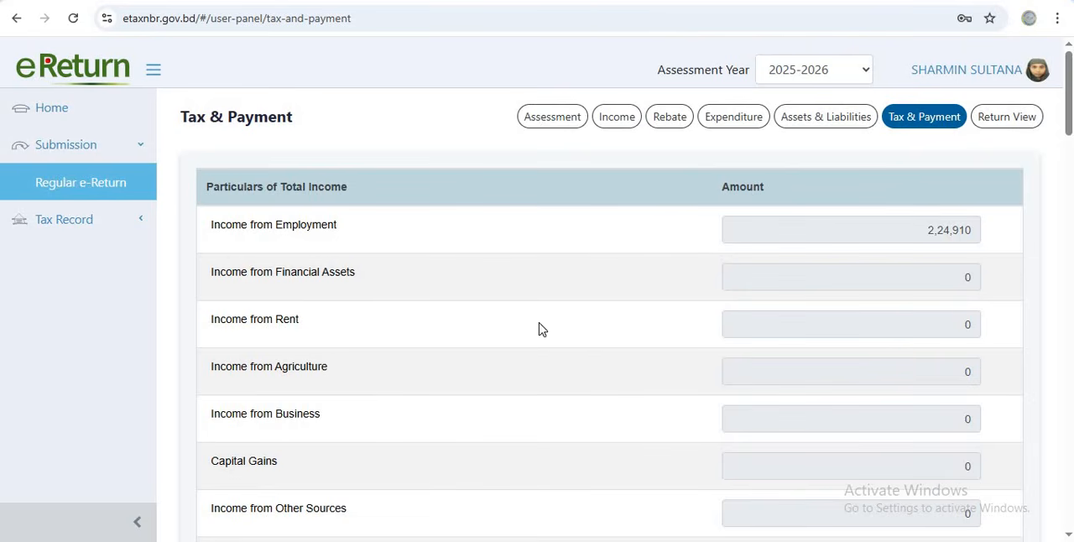
# Review the total income and the tax computation, including gross tax, investment rebate, minimum tax, surcharge and penalty
pyautogui.scroll(-4, 588, 326)
pyautogui.scroll(-4, 645, 322)
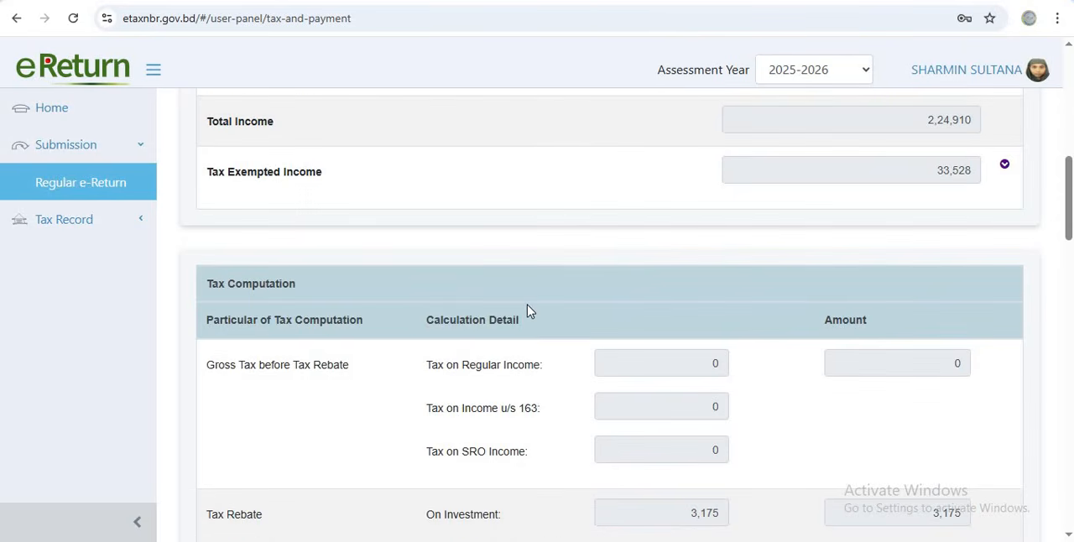
pyautogui.scroll(-1, 529, 312)
pyautogui.scroll(-3, 528, 312)
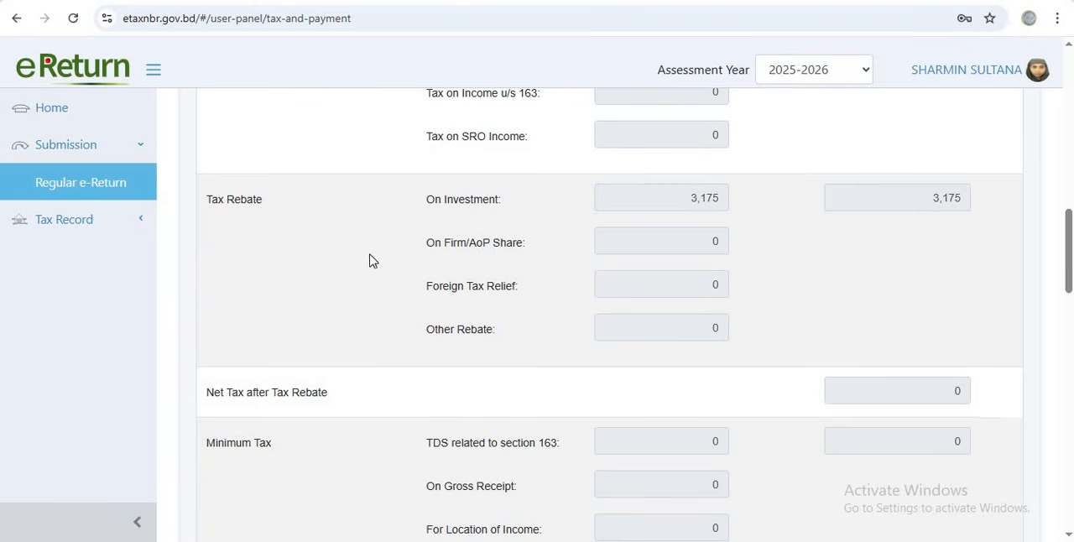
pyautogui.scroll(-3, 695, 319)
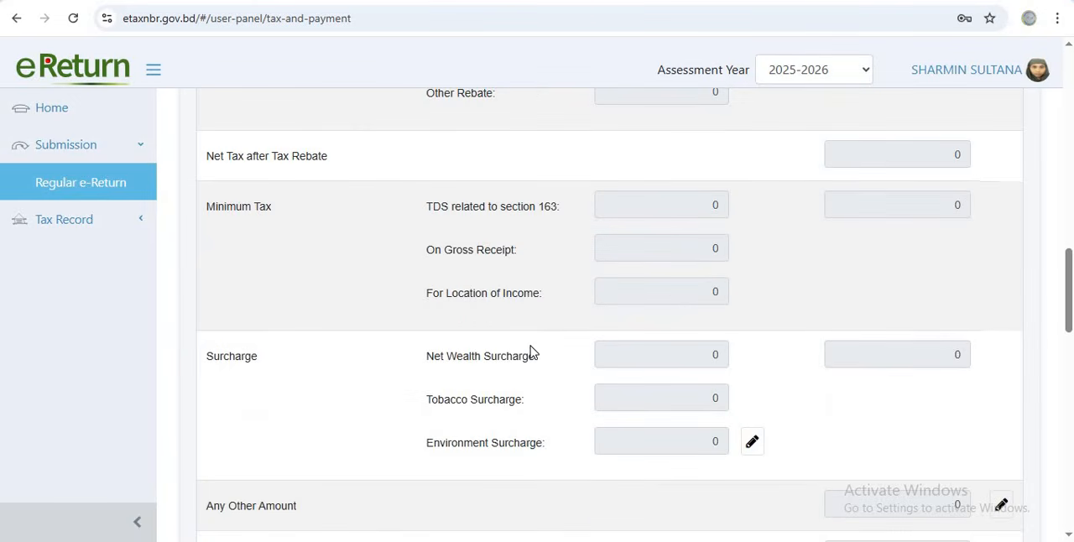
pyautogui.scroll(3, 532, 353)
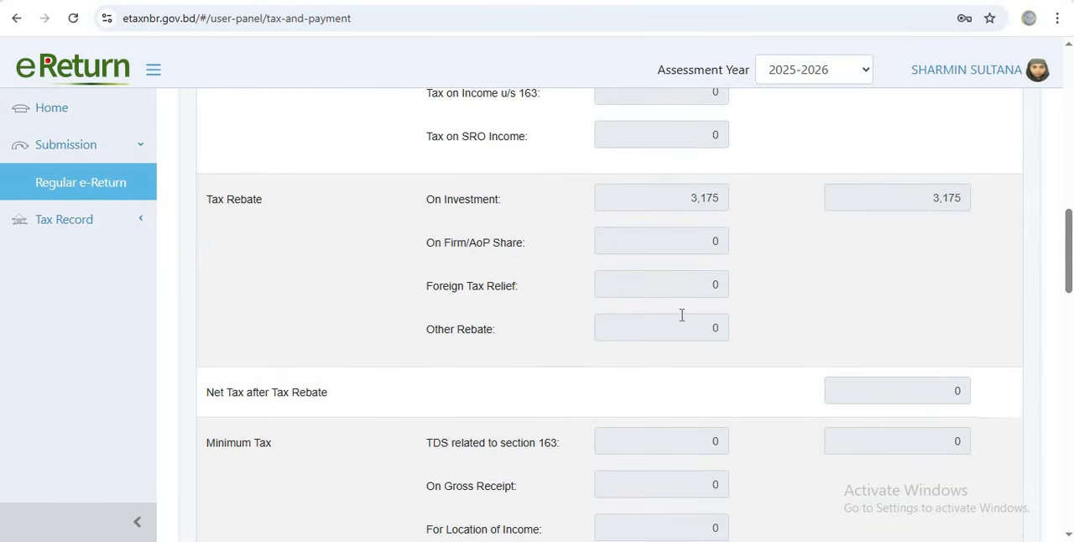
pyautogui.scroll(-7, 680, 327)
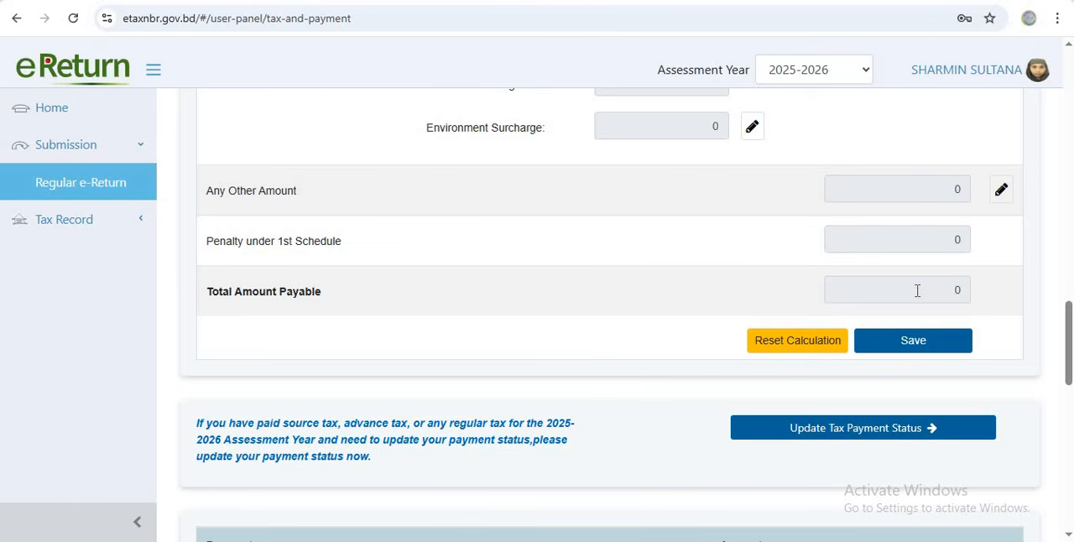
pyautogui.scroll(2, 916, 291)
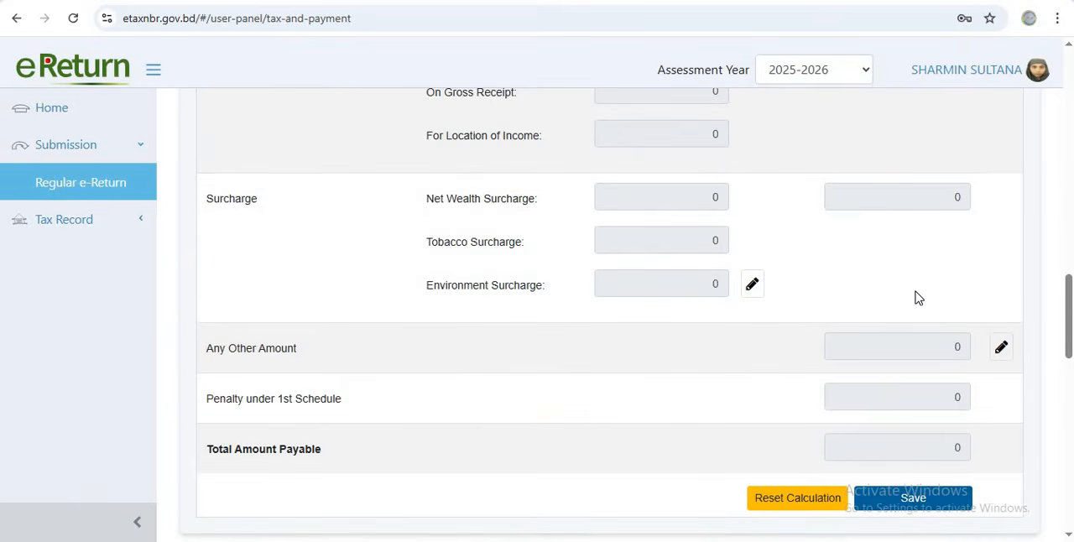
pyautogui.scroll(1, 889, 297)
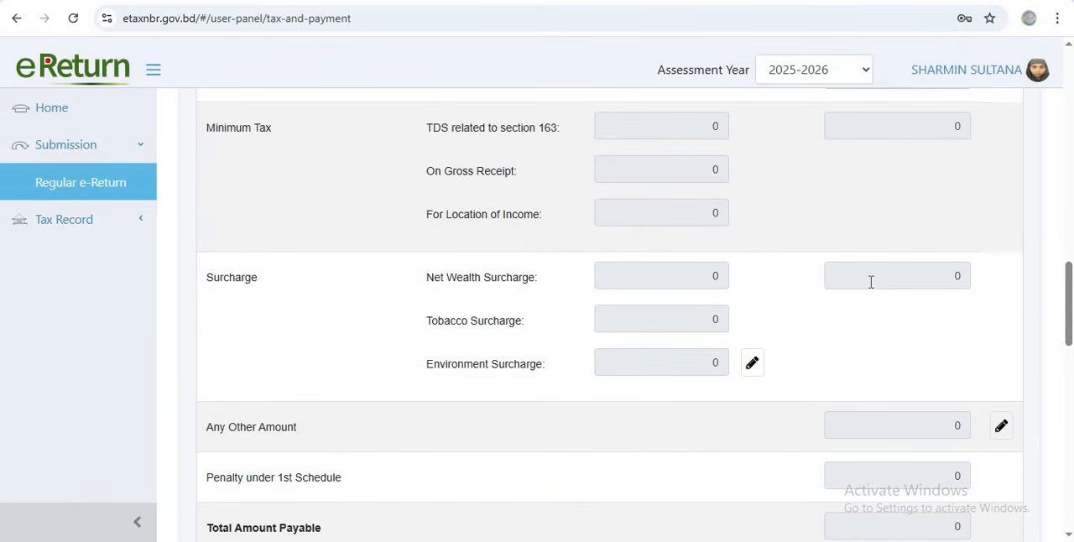
pyautogui.scroll(2, 871, 286)
pyautogui.scroll(-4, 871, 285)
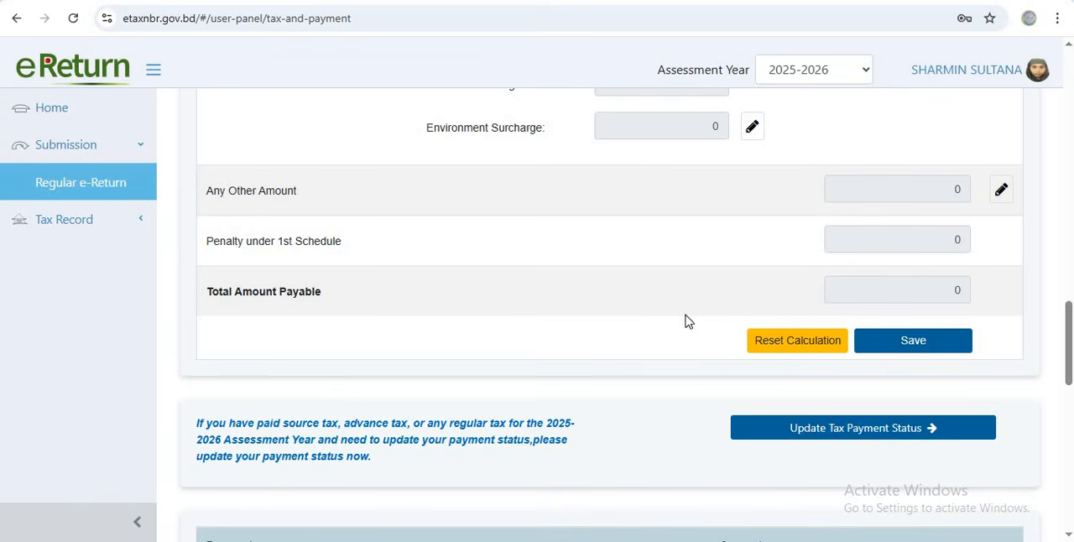
pyautogui.scroll(4, 746, 301)
pyautogui.scroll(9, 746, 301)
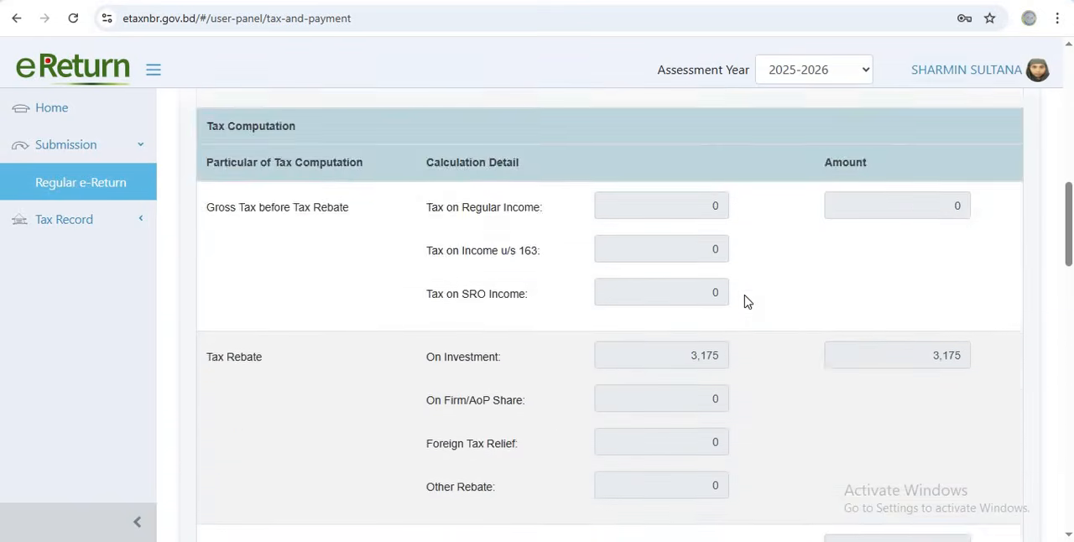
pyautogui.scroll(-6, 746, 301)
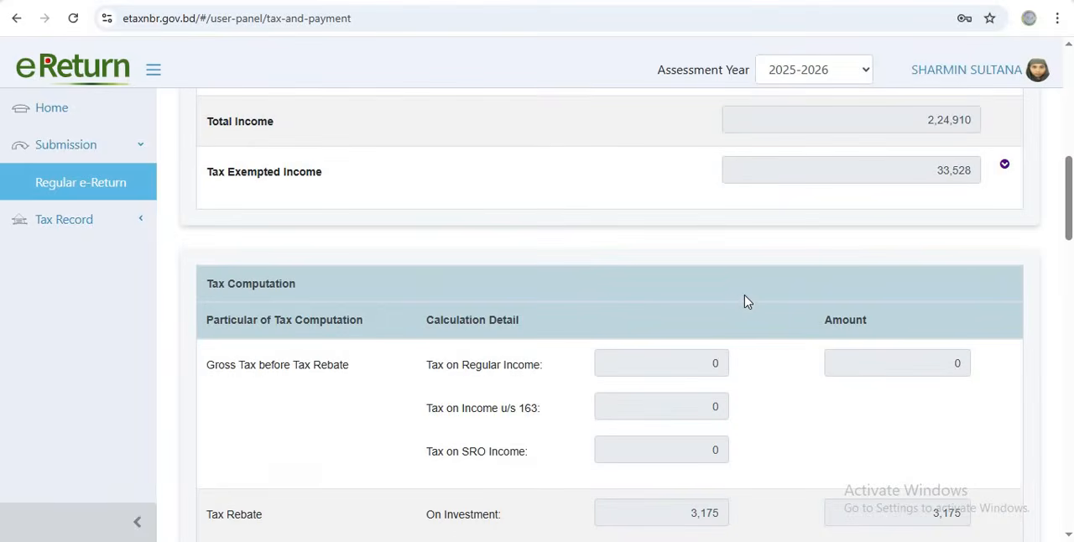
# Examine the total amount payable, the tax payment entries and the final refundable and payable amounts
pyautogui.scroll(-10, 746, 301)
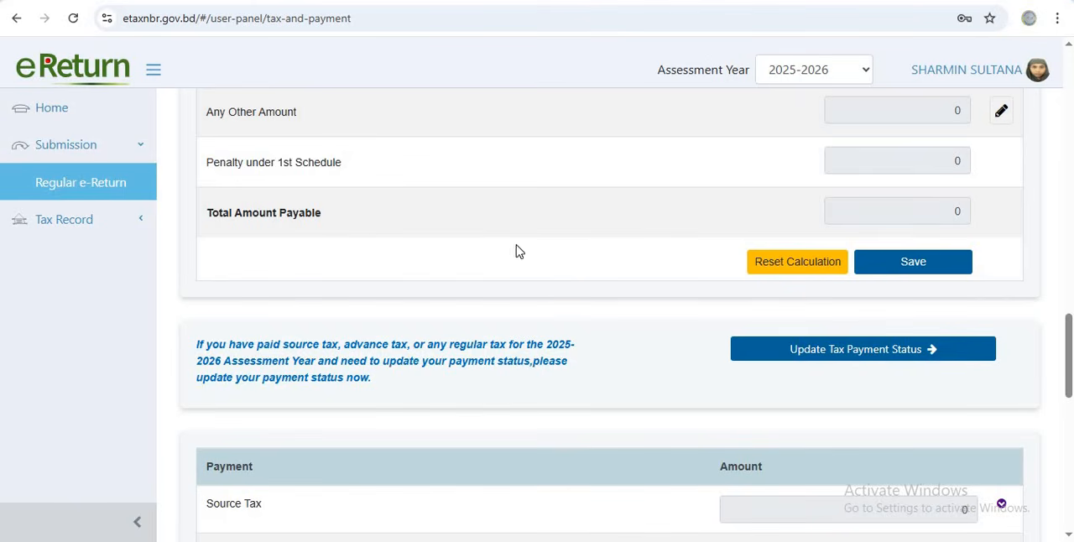
pyautogui.click(852, 215)
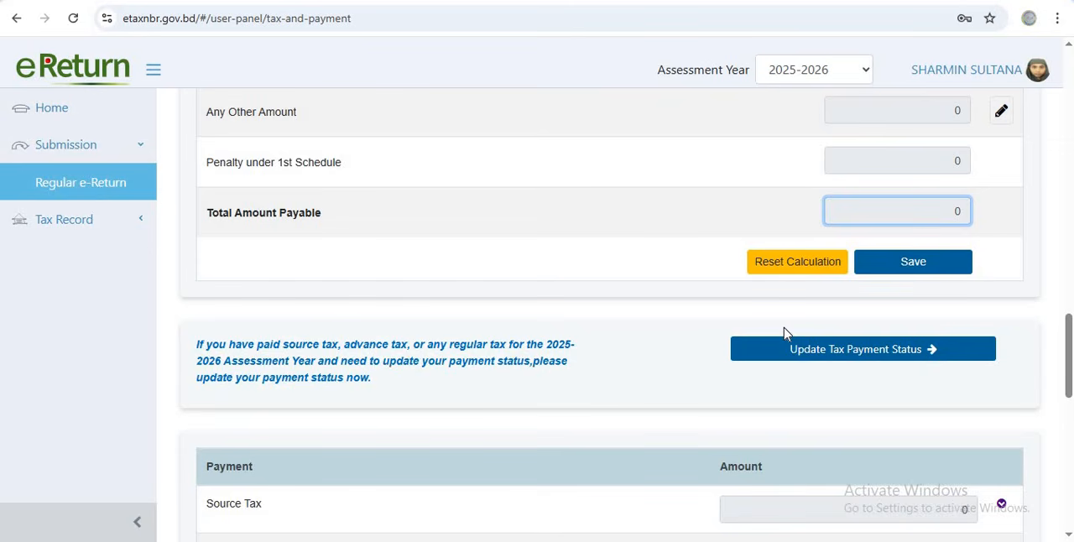
pyautogui.scroll(-3, 794, 352)
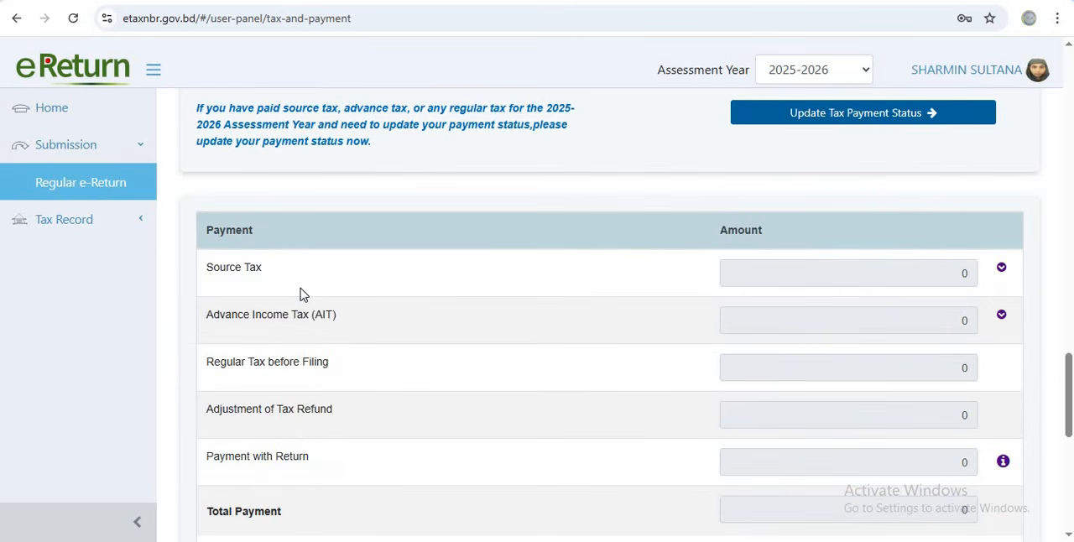
pyautogui.scroll(-6, 760, 323)
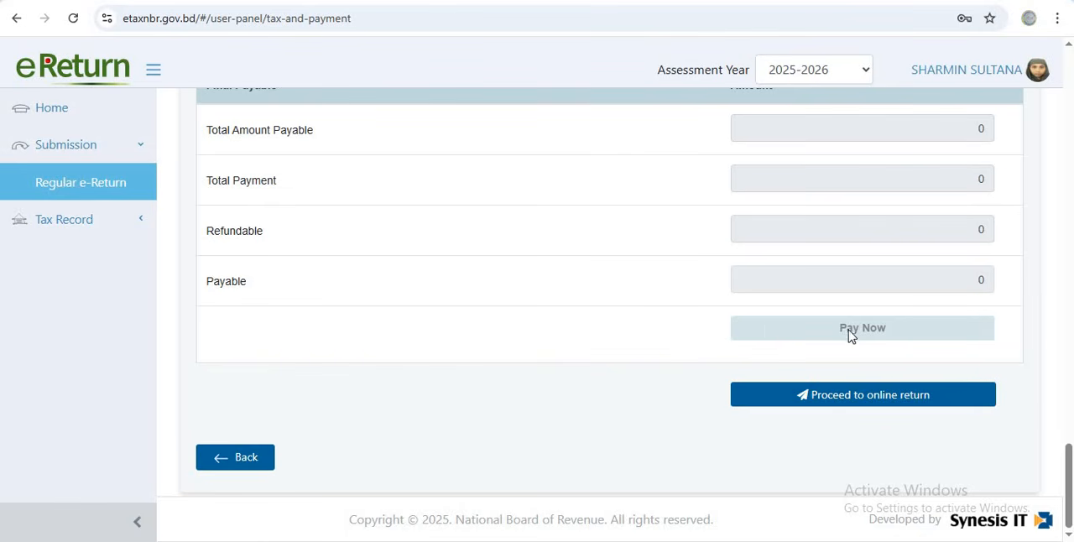
# Check the total amount payable and the payment status option, and proceed to the online return
pyautogui.scroll(8, 854, 302)
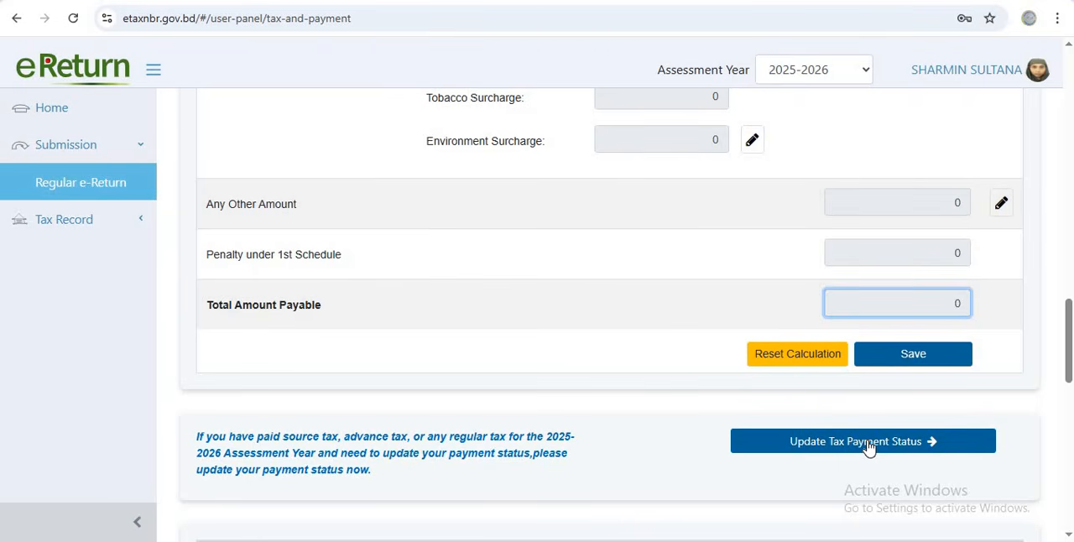
pyautogui.scroll(-10, 868, 447)
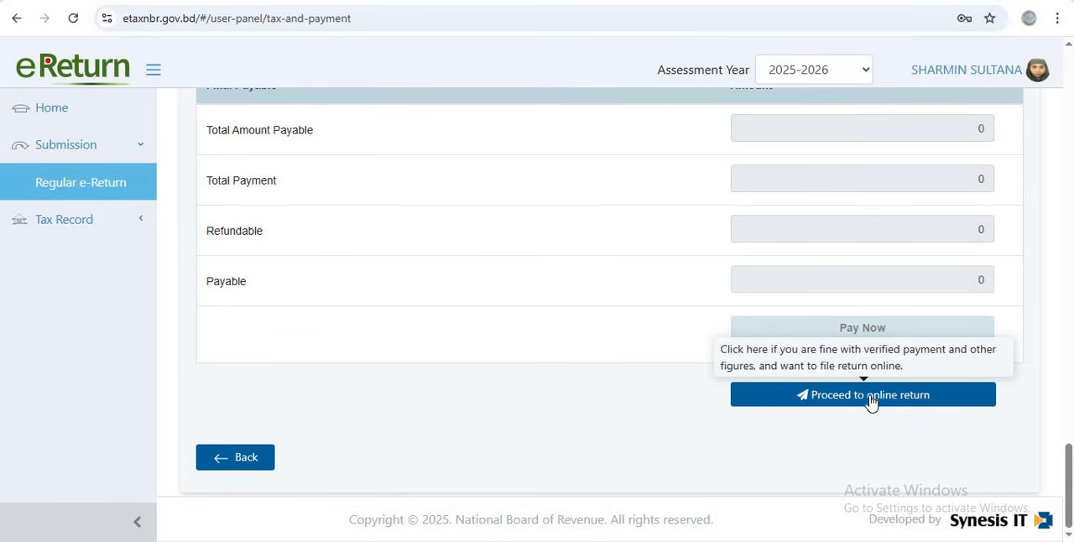
pyautogui.click(870, 396)
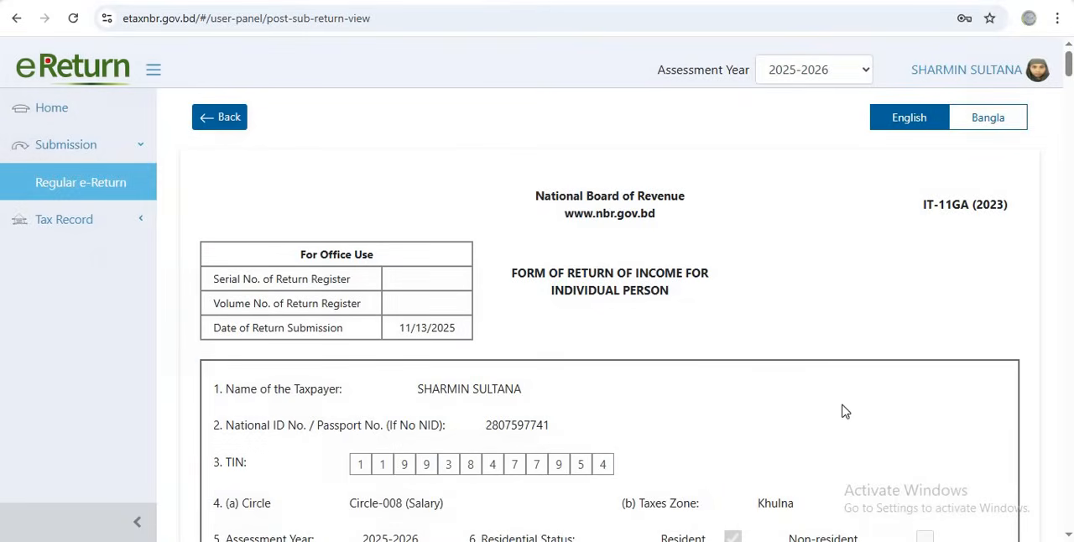
# Review the generated return form, including its income schedules and assets, liabilities and expenses statement, and submit the return with confirmation
pyautogui.scroll(-4, 709, 321)
pyautogui.scroll(-20, 695, 324)
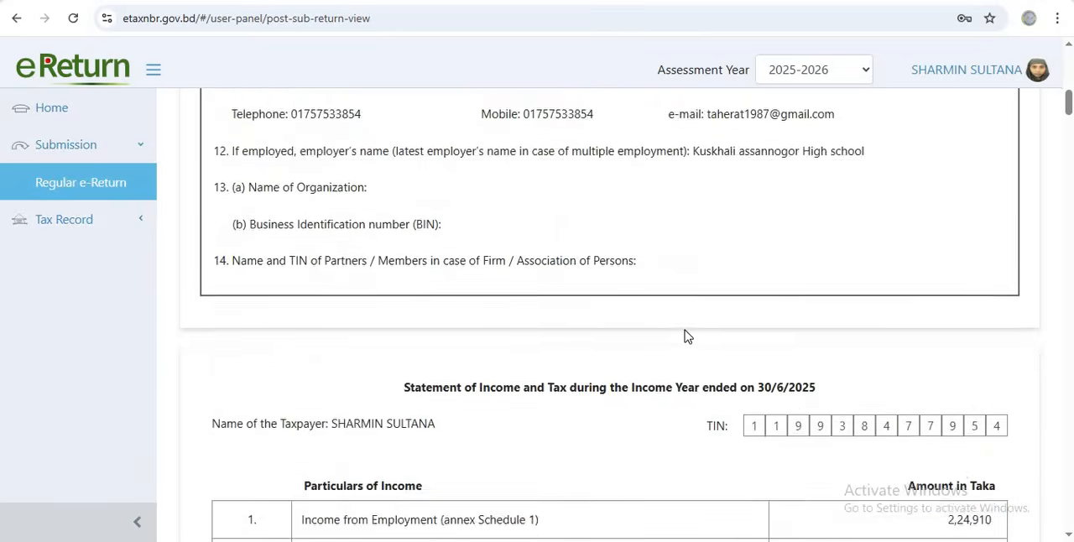
pyautogui.scroll(-12, 675, 329)
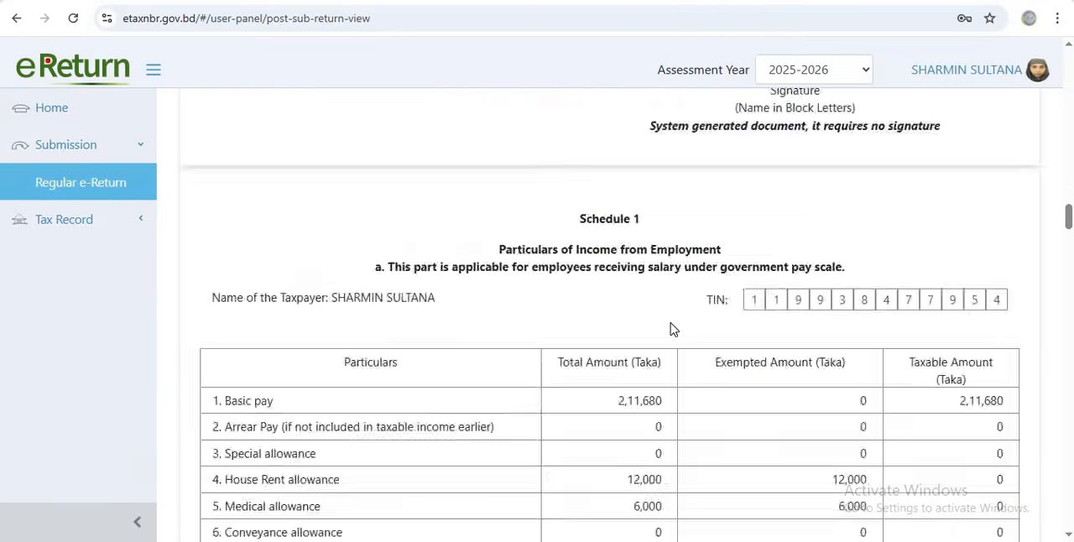
pyautogui.scroll(8, 669, 326)
pyautogui.scroll(-20, 669, 324)
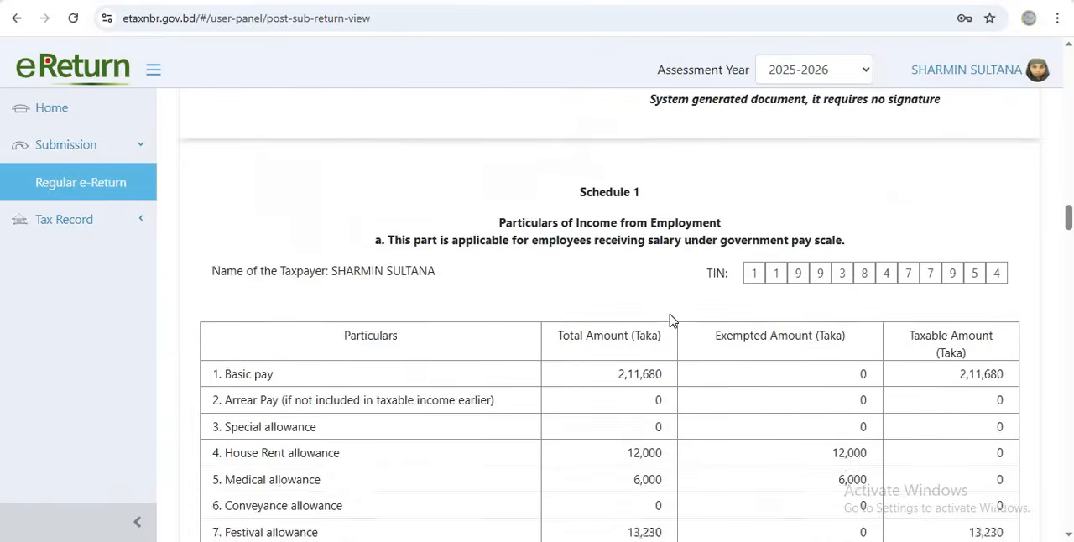
pyautogui.scroll(-20, 671, 323)
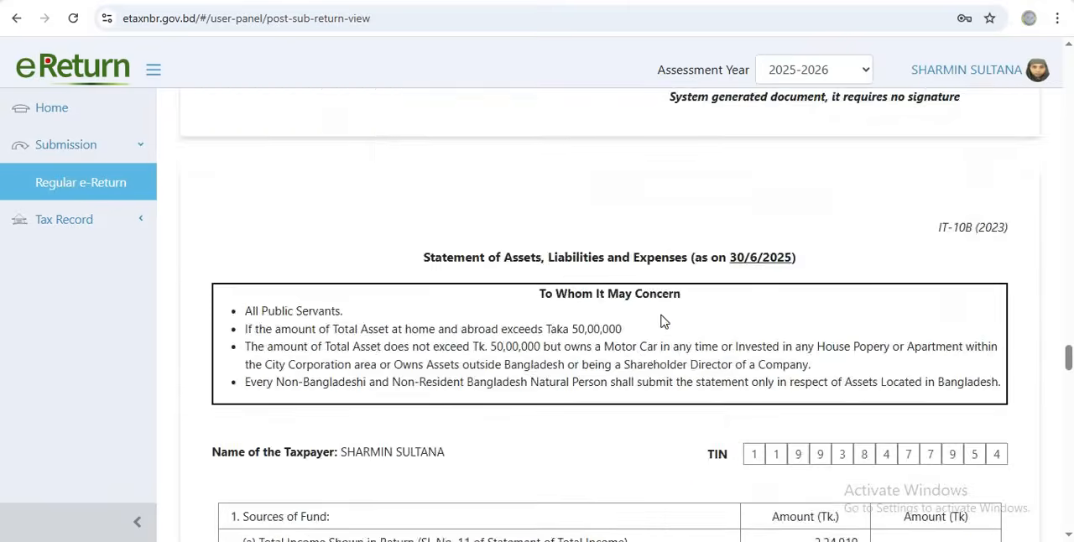
pyautogui.scroll(-15, 690, 340)
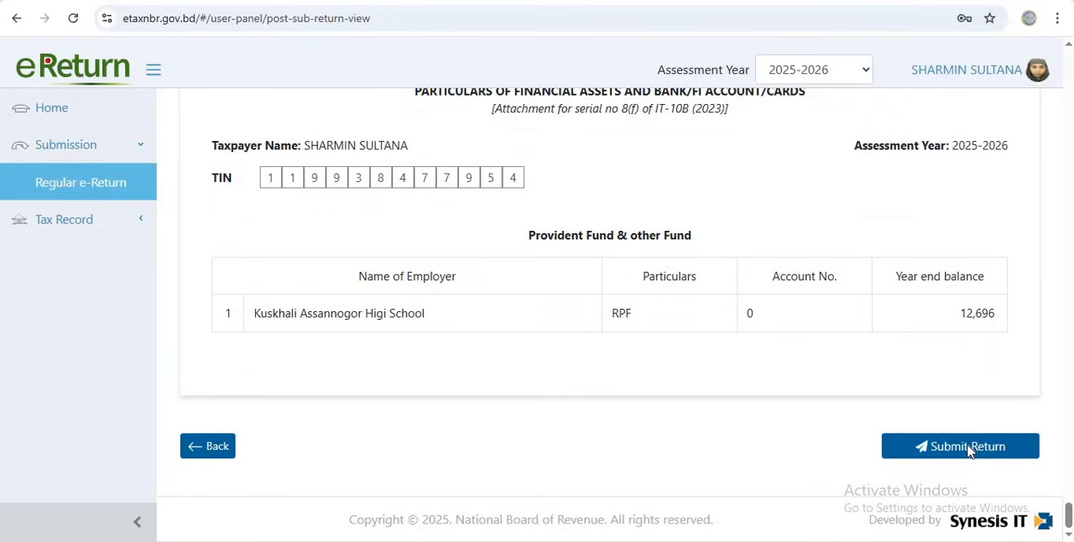
pyautogui.click(969, 452)
pyautogui.click(700, 334)
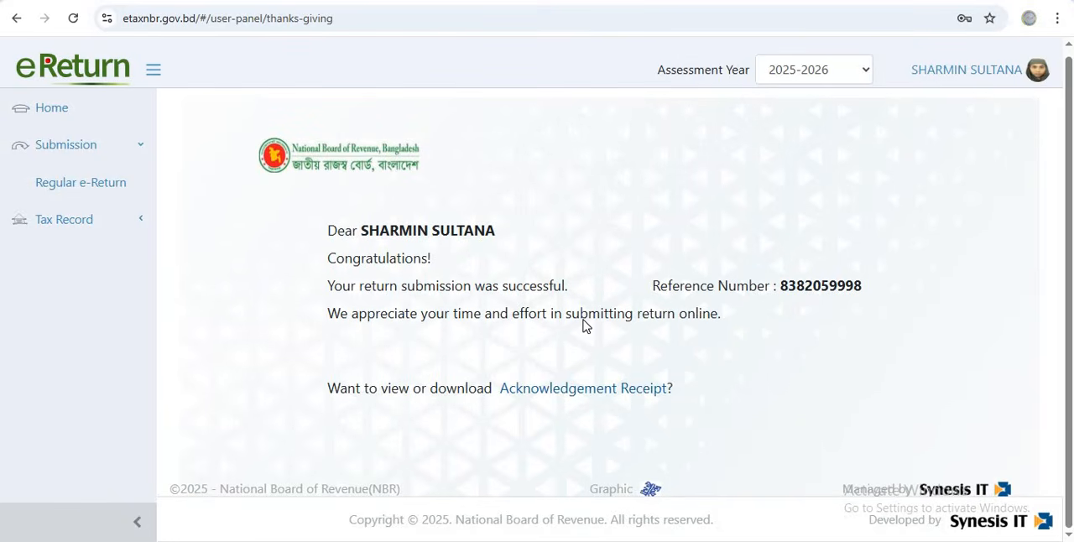
# Open the Acknowledgement Receipt of the submitted return and request its download
pyautogui.click(558, 389)
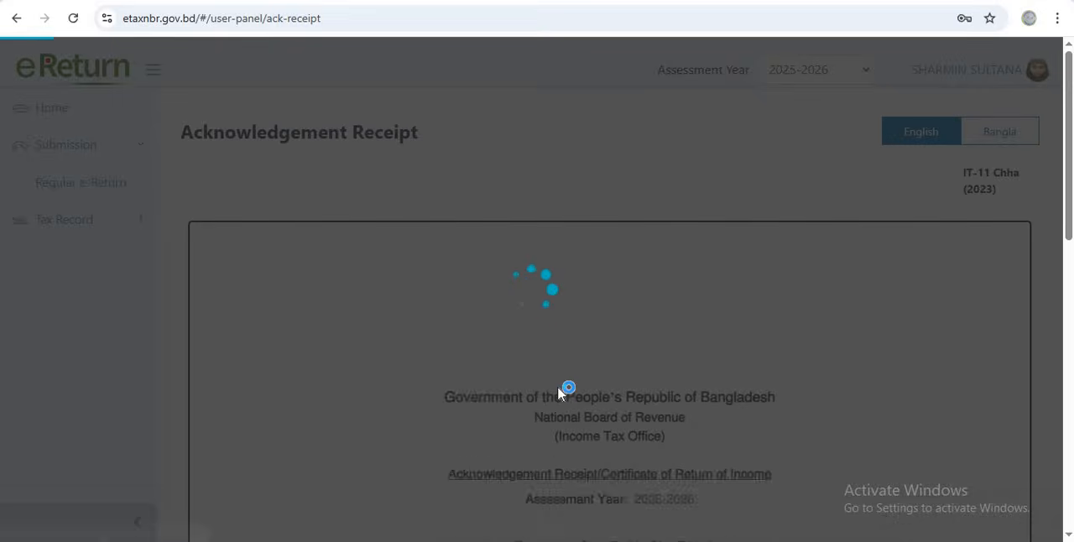
pyautogui.scroll(-10, 595, 379)
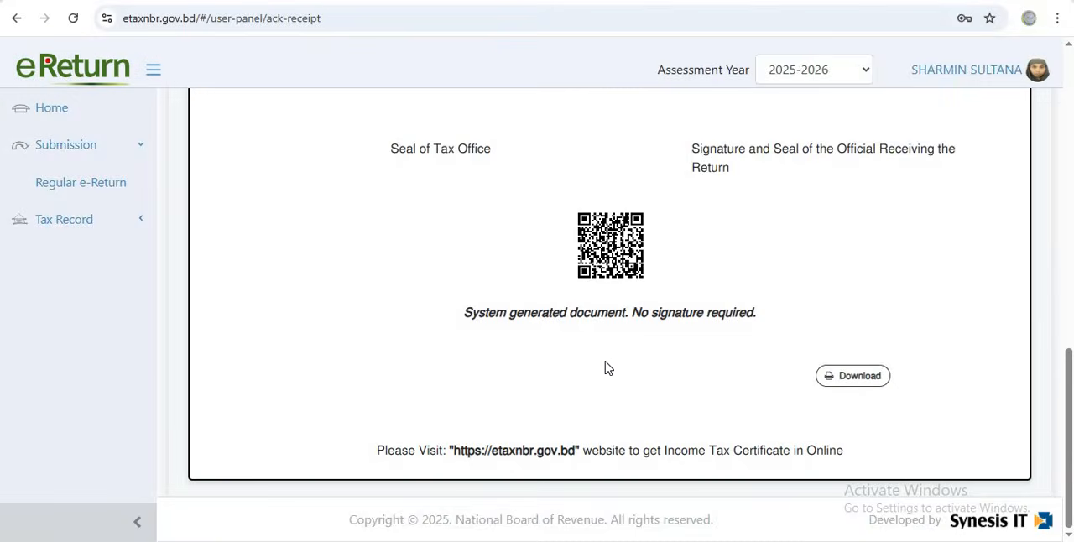
pyautogui.click(867, 378)
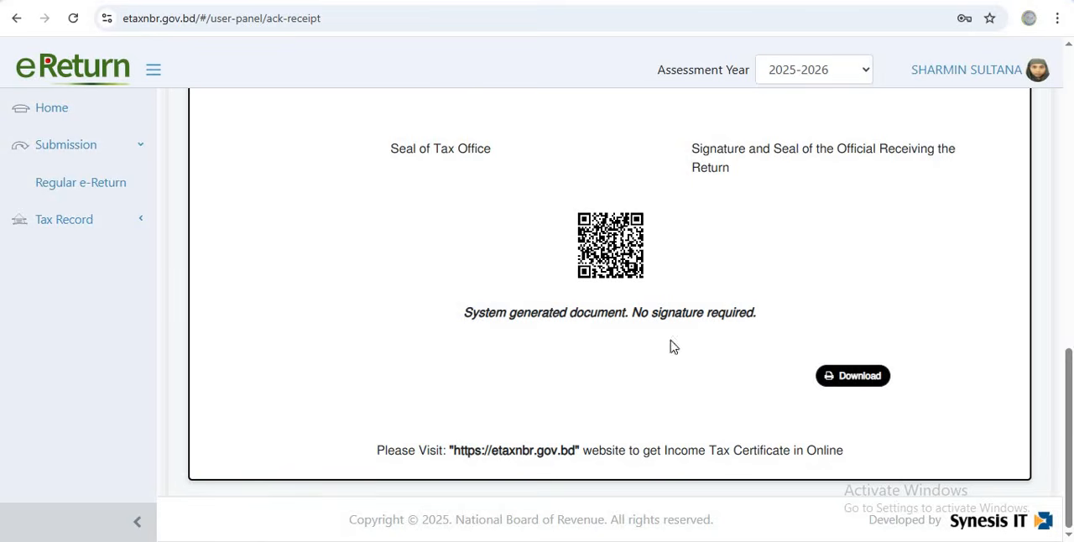
# Expand the Tax Record options and look through the available documents, from TIN Certificate to History
pyautogui.click(72, 225)
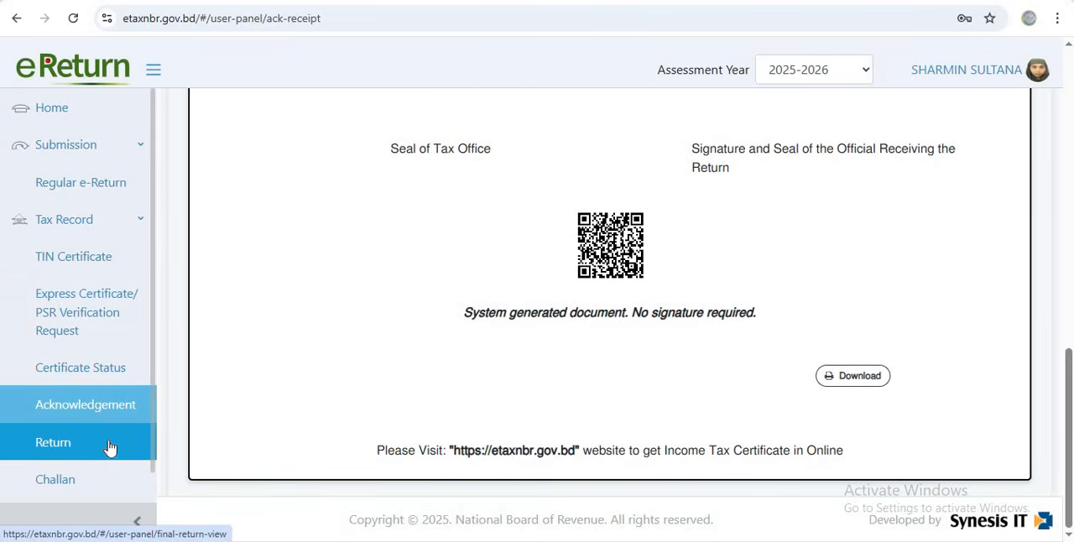
pyautogui.scroll(-1, 109, 449)
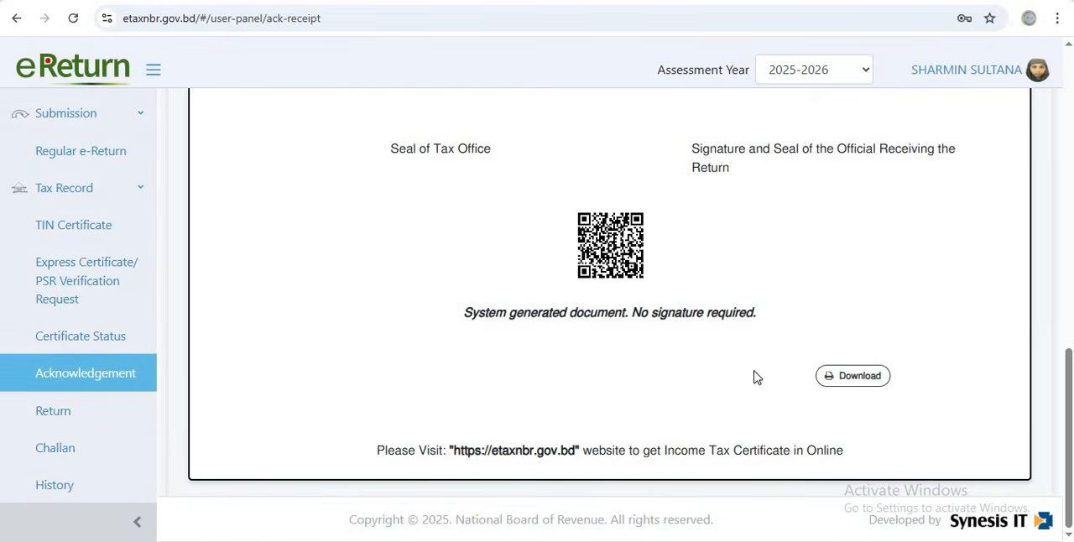
# Try to print the acknowledgement receipt to a PDF file with the Foxit Reader PDF Printer, cancelling at the save dialog
pyautogui.click(847, 379)
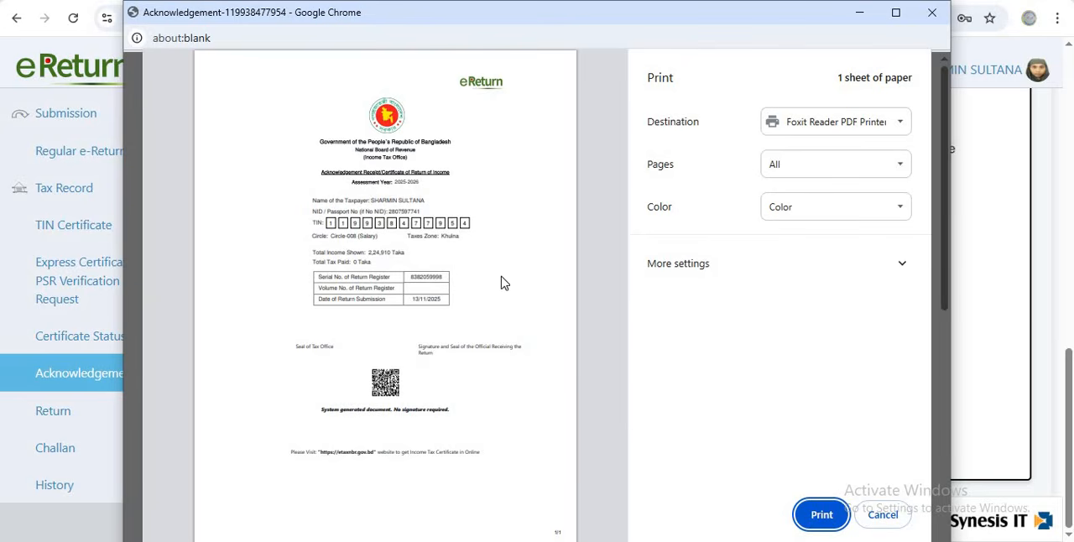
pyautogui.click(818, 515)
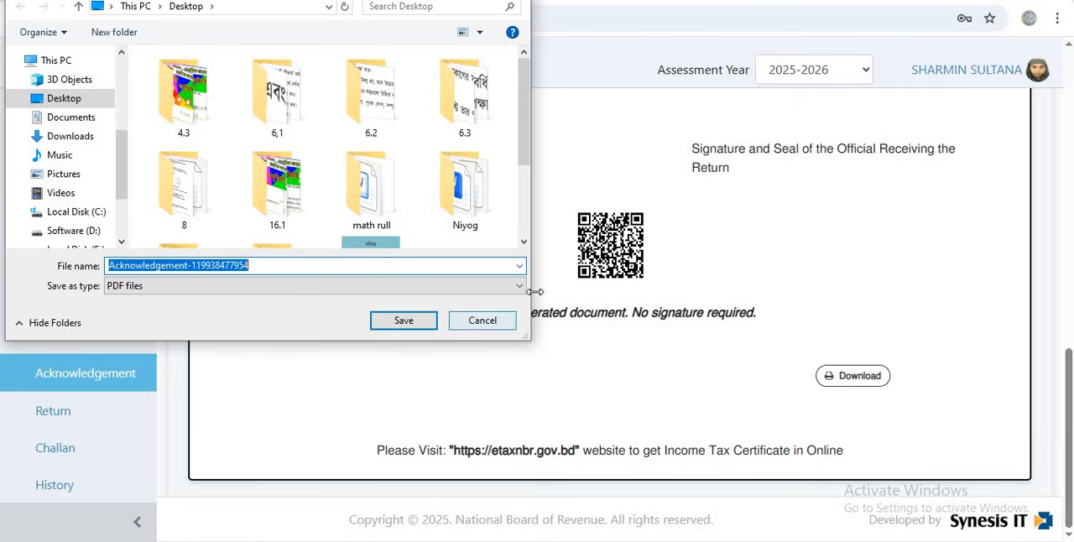
pyautogui.click(493, 324)
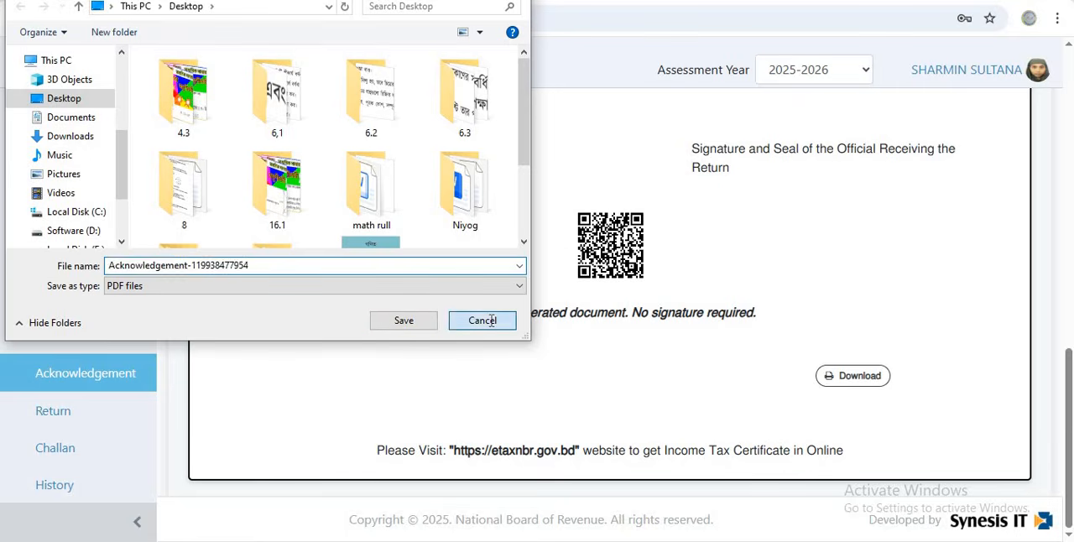